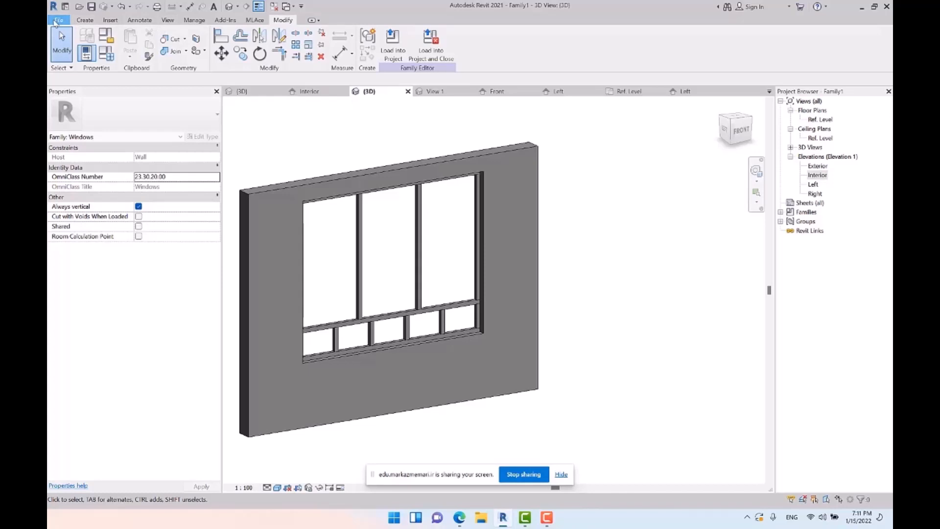
Create a new family from the metric generic model template in the English family templates folder
left_click(56, 21)
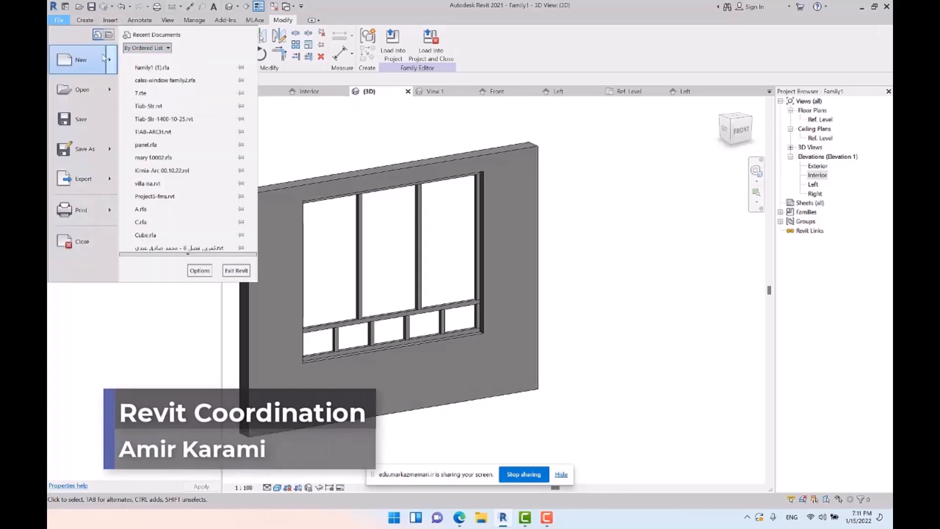
mouse_move(104, 59)
left_click(143, 86)
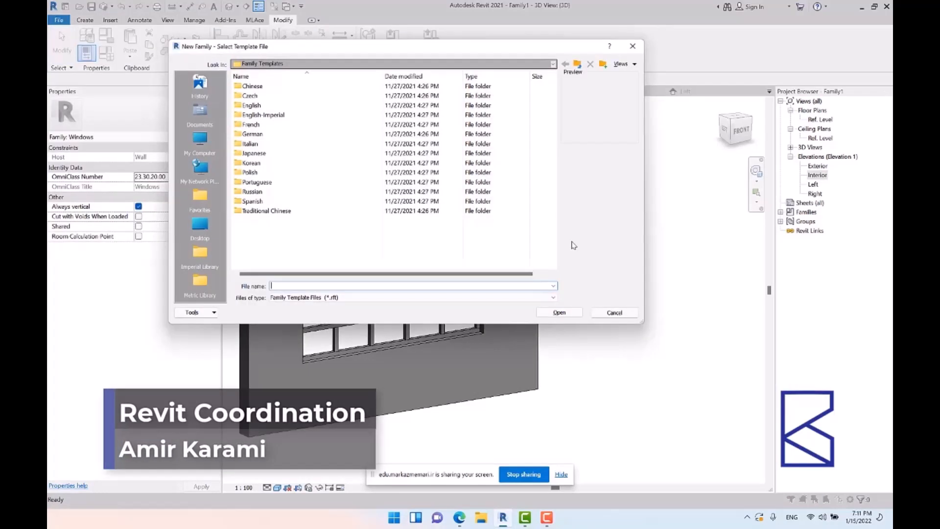
left_click(261, 107)
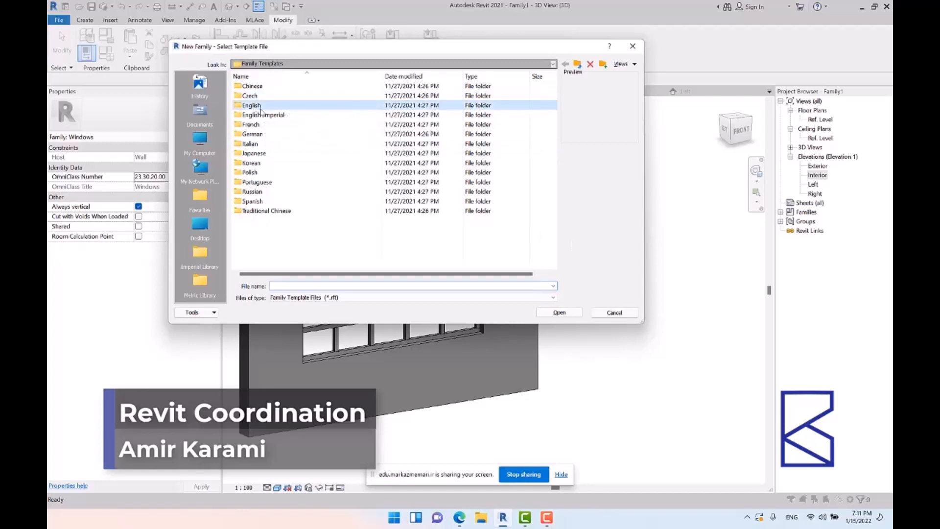
double_click(261, 107)
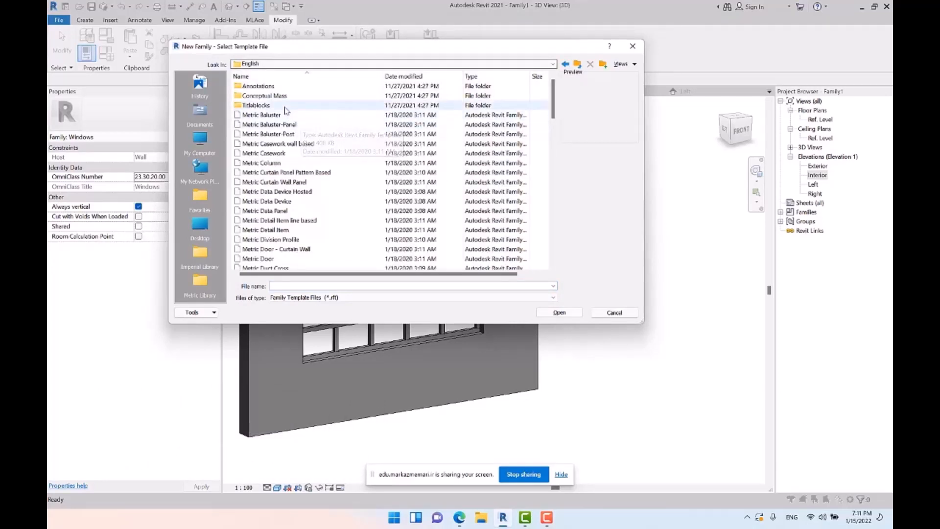
scroll(319, 204, "down", 3)
scroll(319, 203, "down", 4)
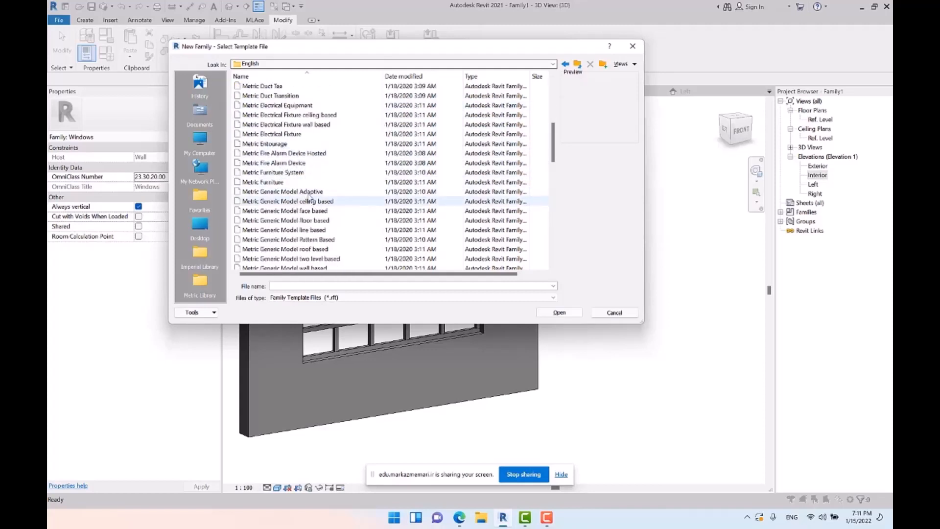
scroll(294, 201, "down", 2)
left_click(285, 221)
double_click(285, 221)
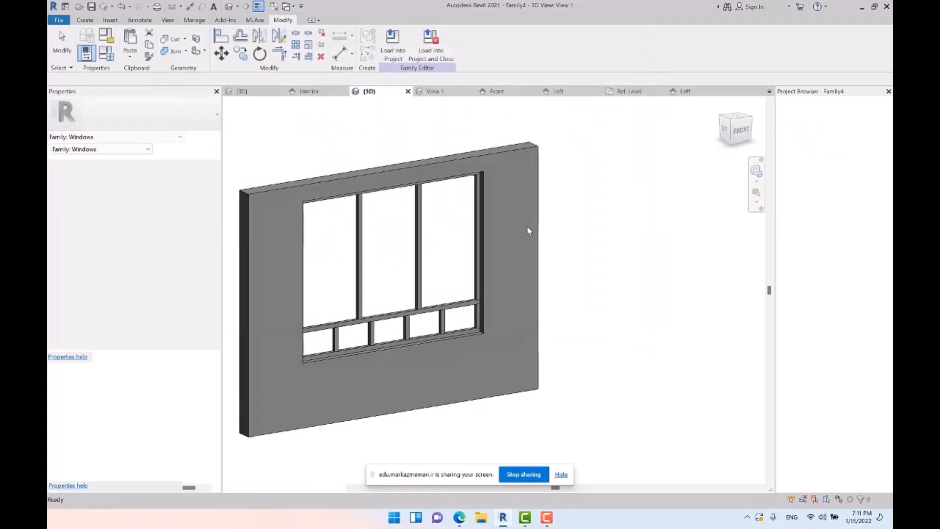
In the Front elevation, start an extrusion and sketch a rectangle about 761 mm wide and 775 mm high standing on Ref. Level
left_click(813, 185)
double_click(813, 185)
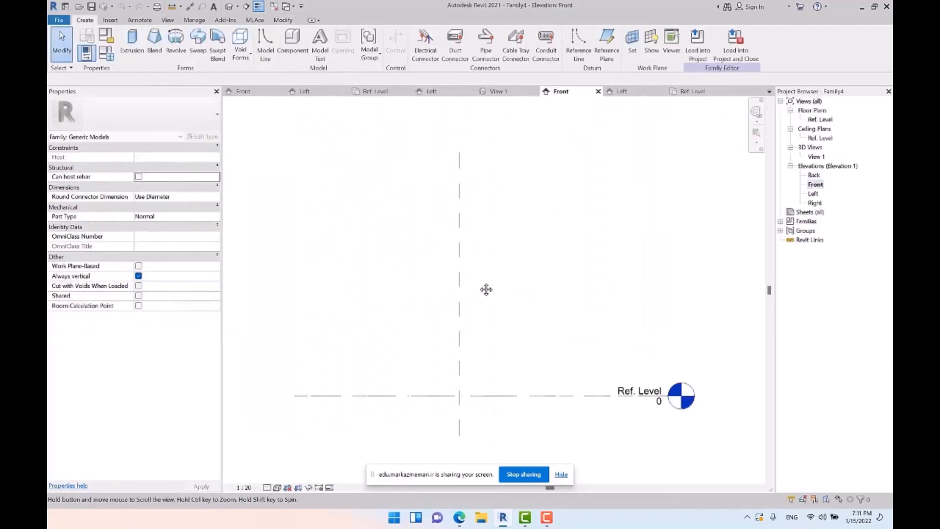
left_click(132, 43)
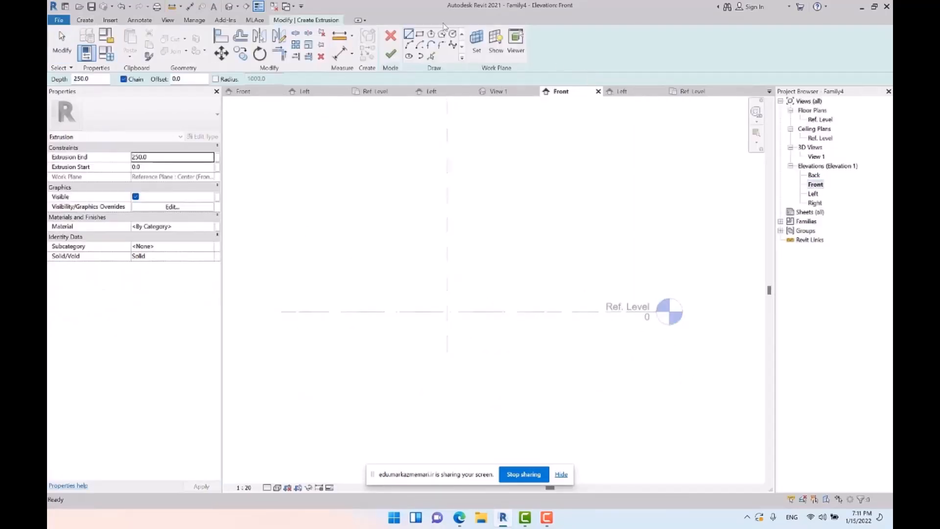
left_click(418, 34)
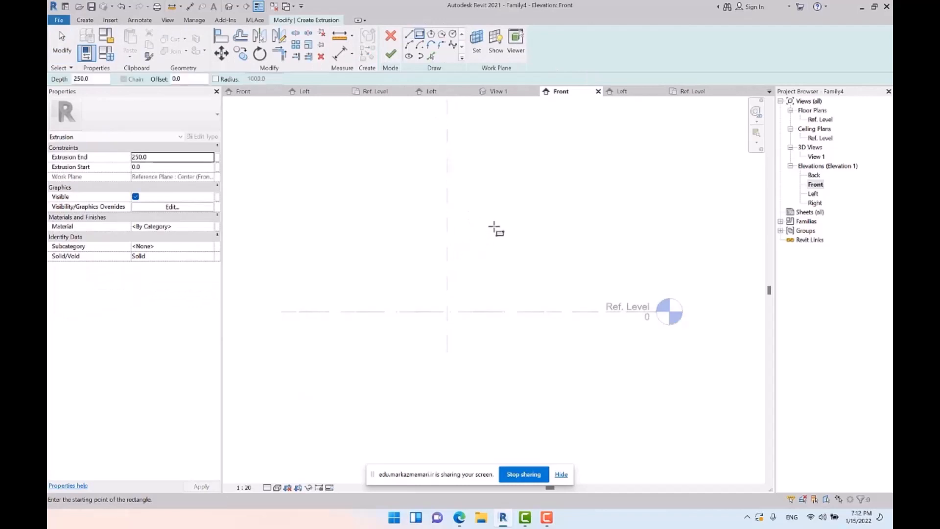
left_click(494, 227)
left_click(410, 311)
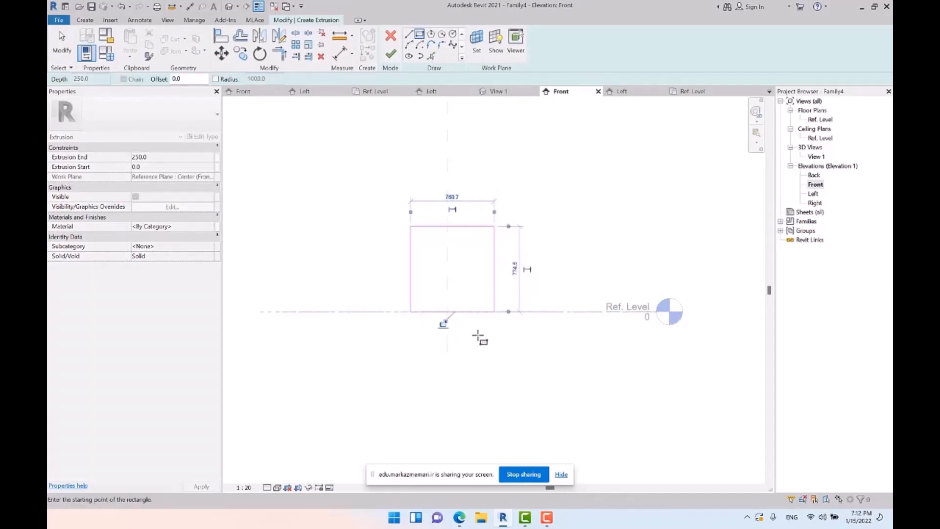
key("Escape")
key("Escape")
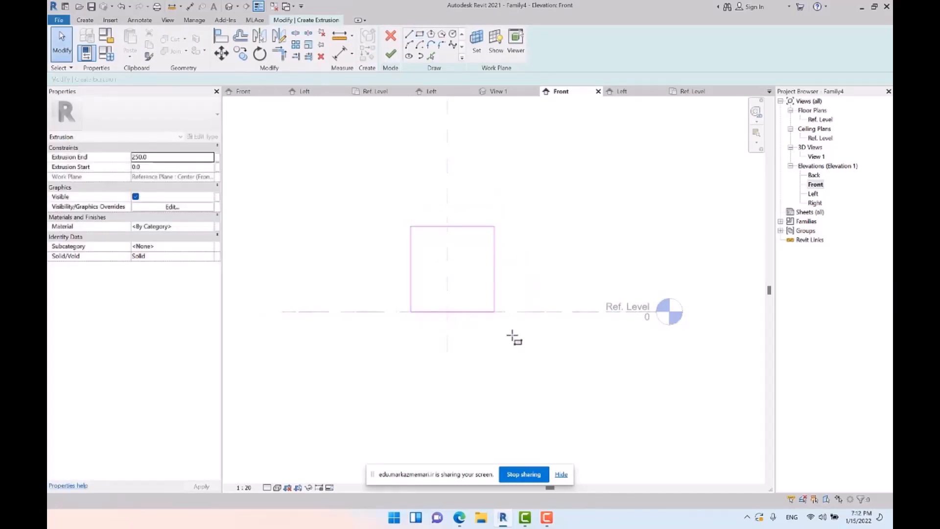
Draw a horizontal reference plane about 820 mm above Ref. Level, just over the rectangle's top edge
middle_click_drag(509, 281, 501, 294)
key("r")
key("p")
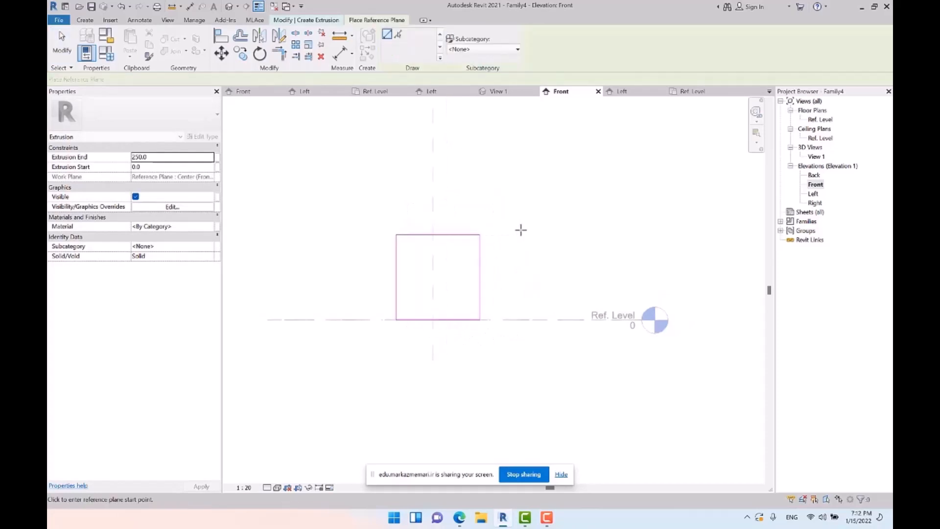
key("Escape")
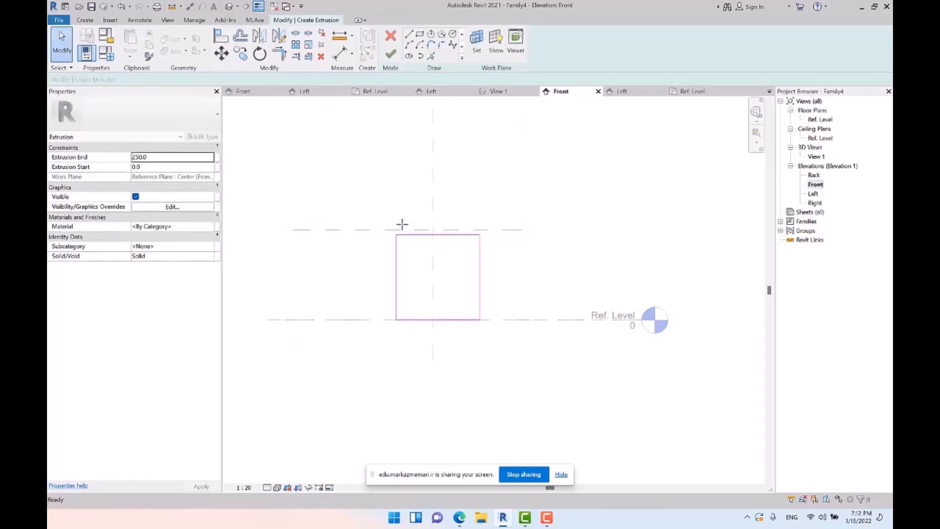
Align the rectangle's top edge to the horizontal reference plane above it and lock the alignment
key("a")
key("l")
left_click(448, 229)
left_click(445, 235)
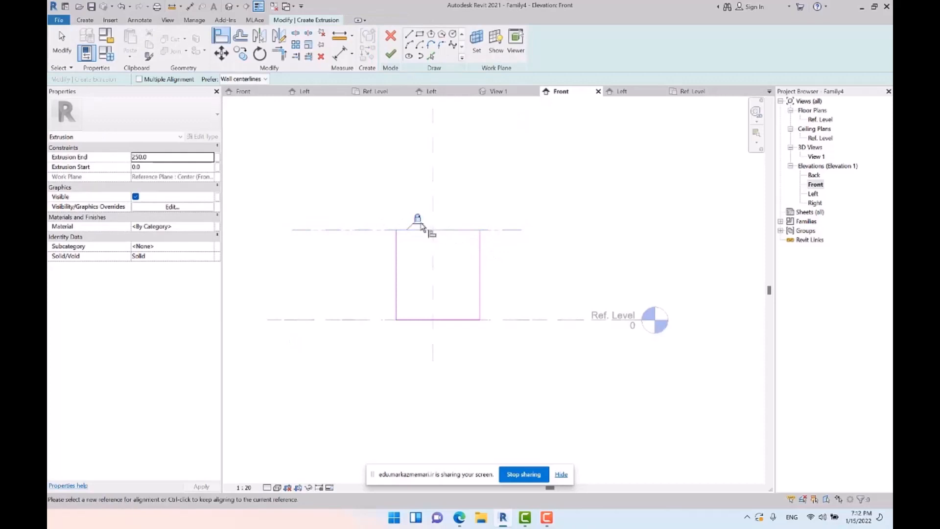
key("Escape")
key("Escape")
Draw two vertical reference planes beside the rectangle, about 417 mm left and 482 mm right of the centre plane
key("r")
key("p")
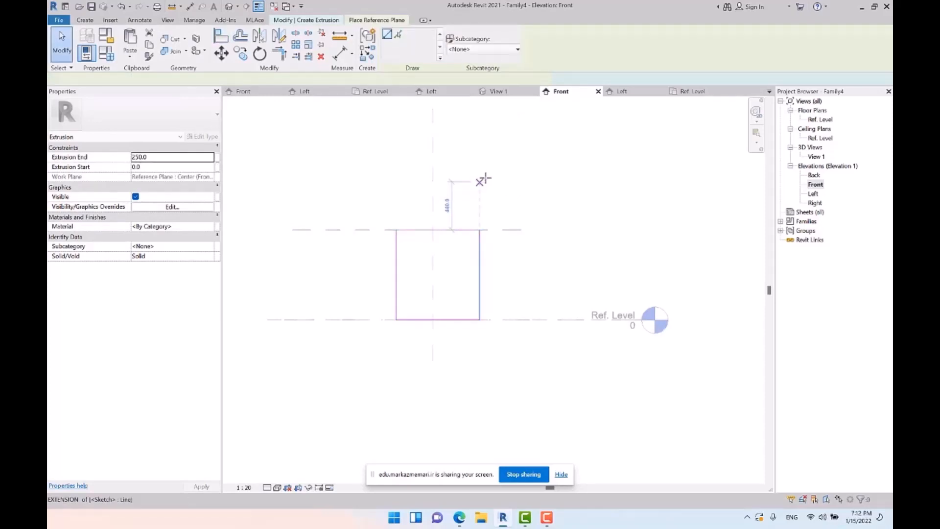
left_click(485, 179)
left_click(486, 380)
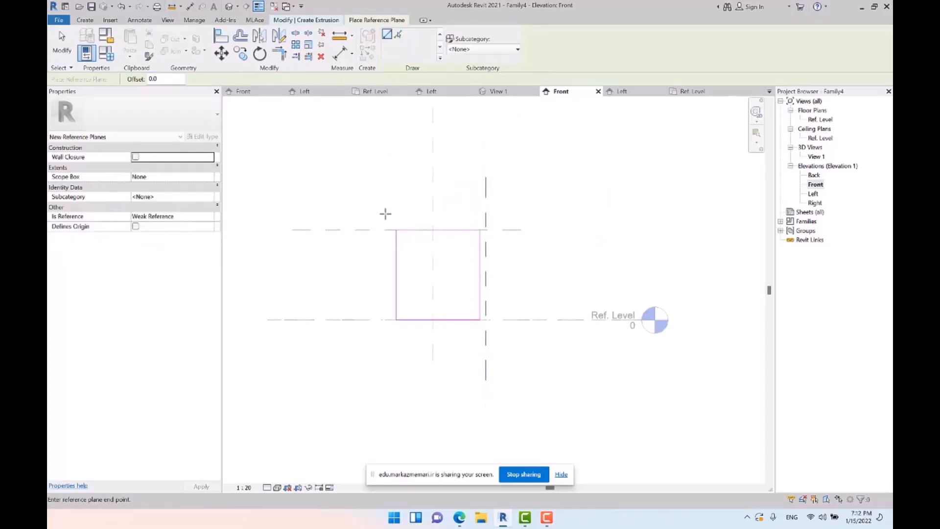
left_click(387, 161)
left_click(387, 388)
key("Escape")
key("Escape")
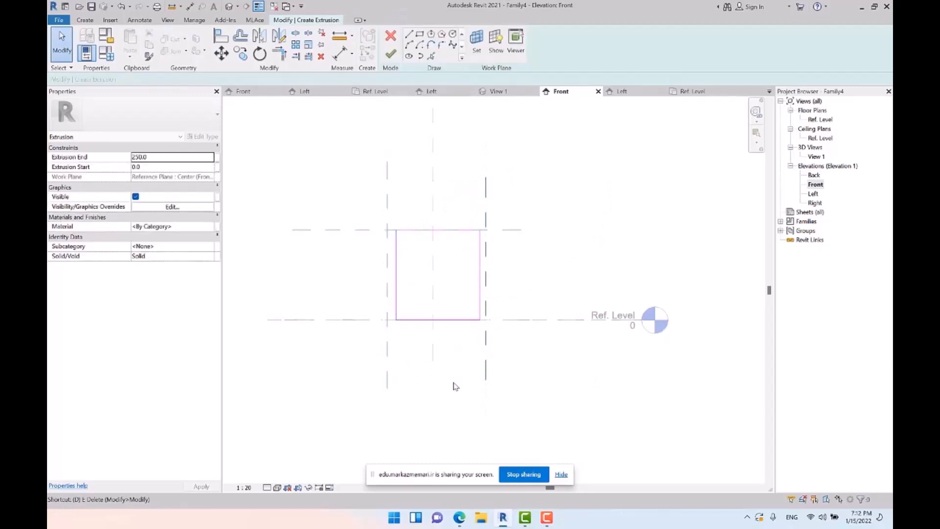
Dimension the left, centre and right vertical reference planes in one string and make the two segments equal
key("d")
key("i")
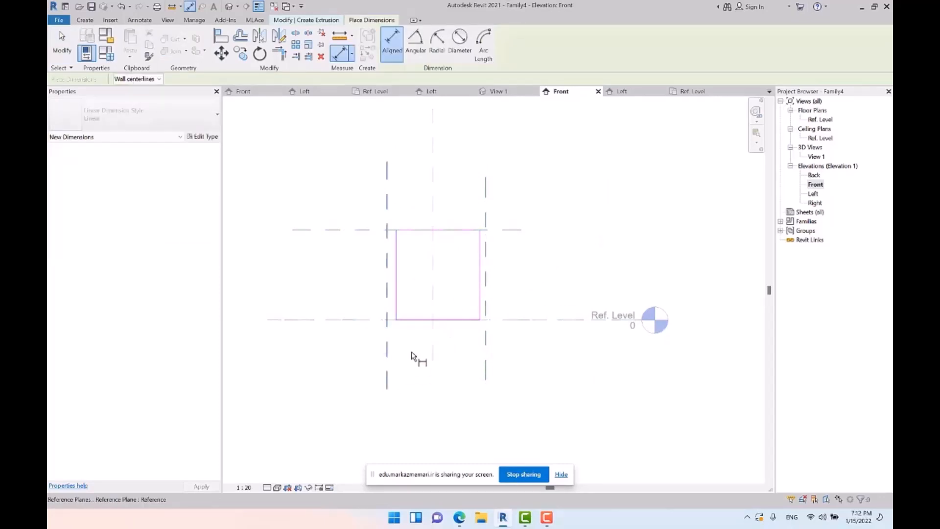
left_click(387, 349)
left_click(433, 348)
left_click(485, 348)
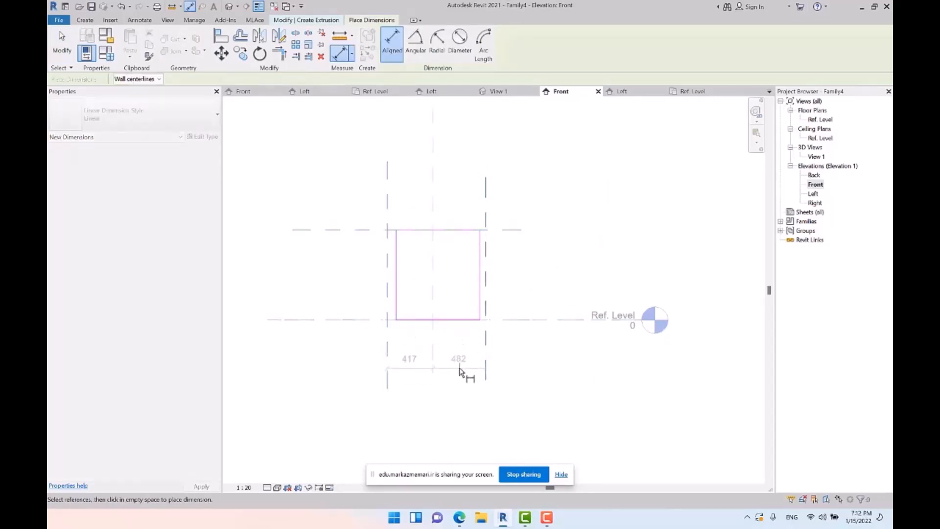
left_click(459, 371)
left_click(438, 397)
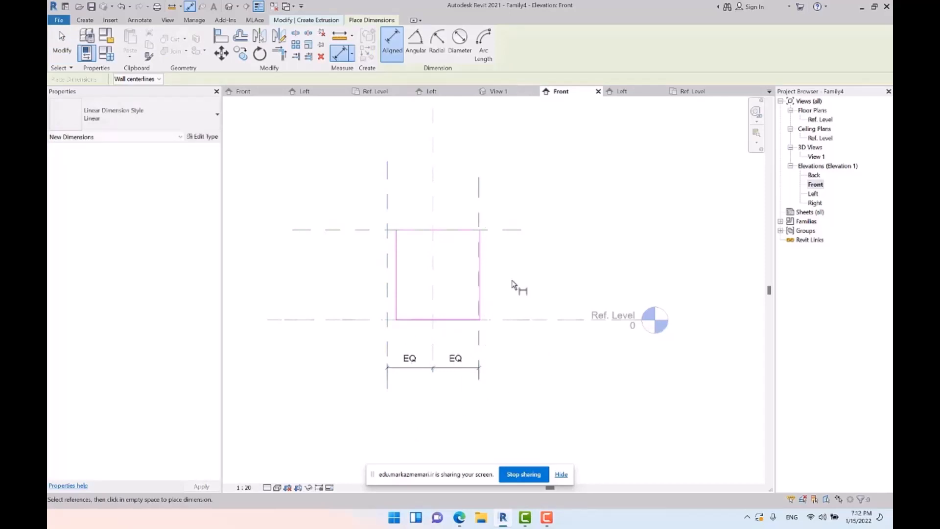
Dimension the height from Ref. Level to the horizontal reference plane, placing it beside the rectangle
left_click(506, 230)
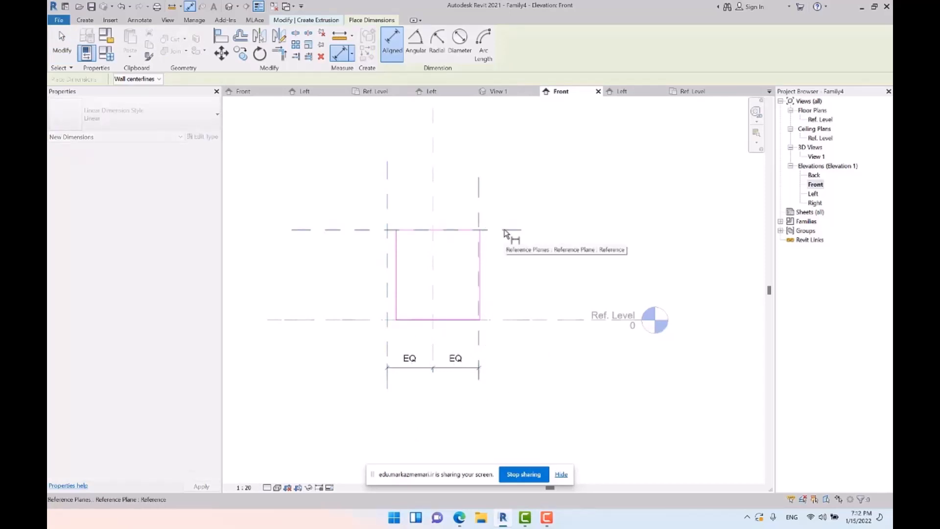
left_click(340, 322)
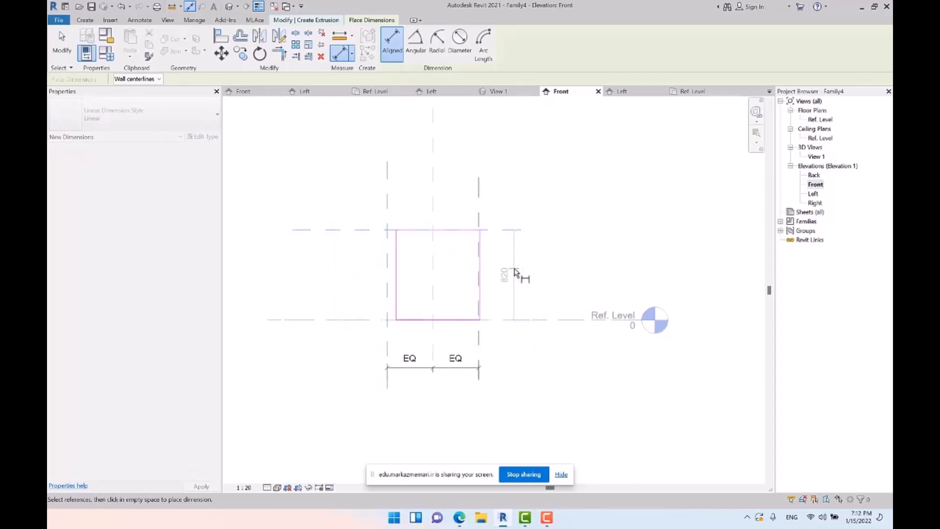
left_click(514, 274)
key("Escape")
key("Escape")
Label the height dimension with a new family type parameter named Glass Height, grouped under Dimensions
scroll(514, 284, "up", 2)
middle_click_drag(552, 311, 583, 288)
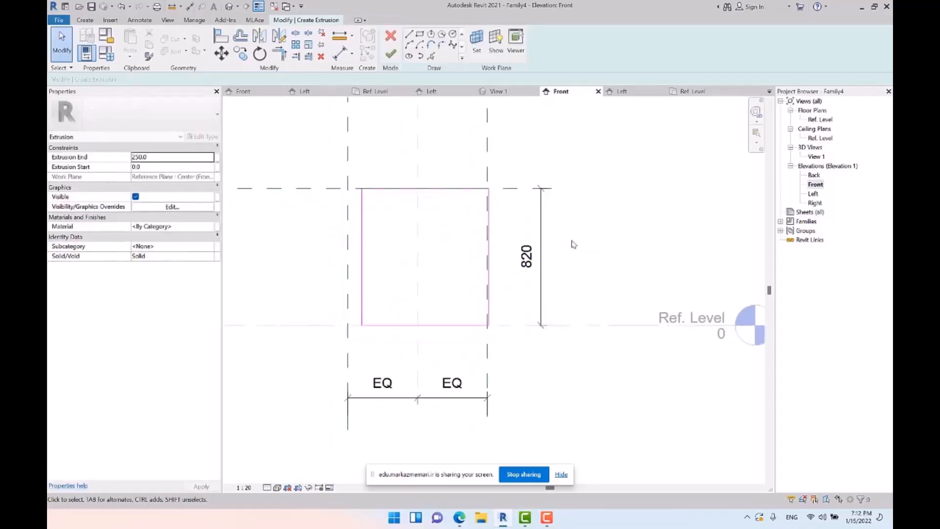
left_click(541, 201)
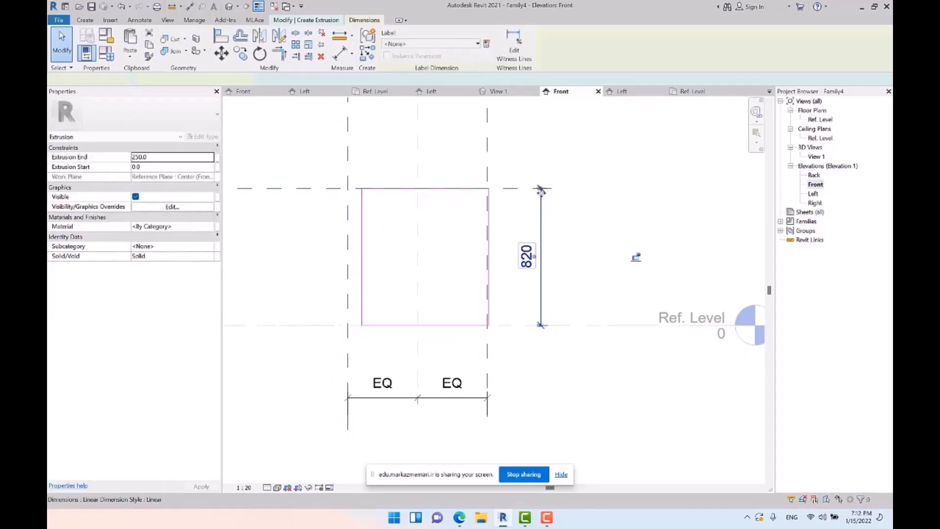
left_click(486, 44)
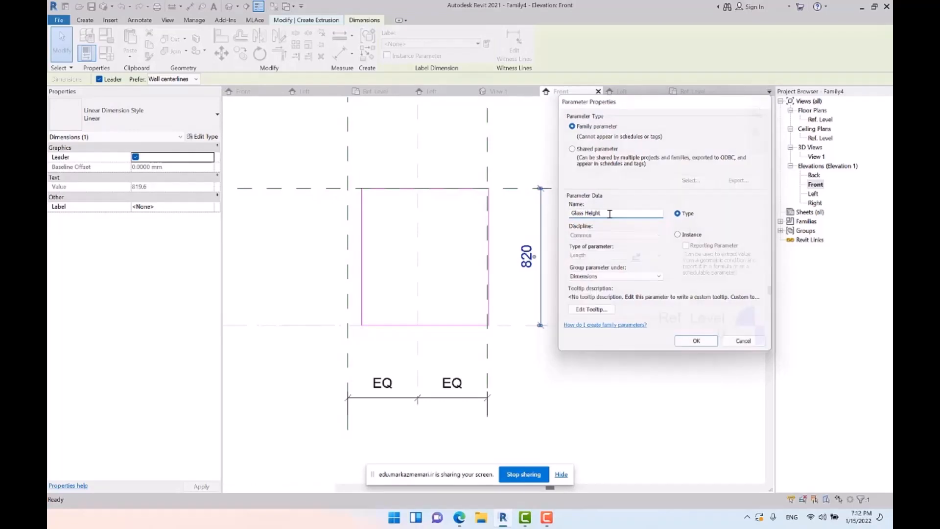
key("Return")
left_click(604, 240)
Dimension the overall width between the two outer vertical reference planes, placing it below the equality dimension
middle_click_drag(513, 345, 529, 267)
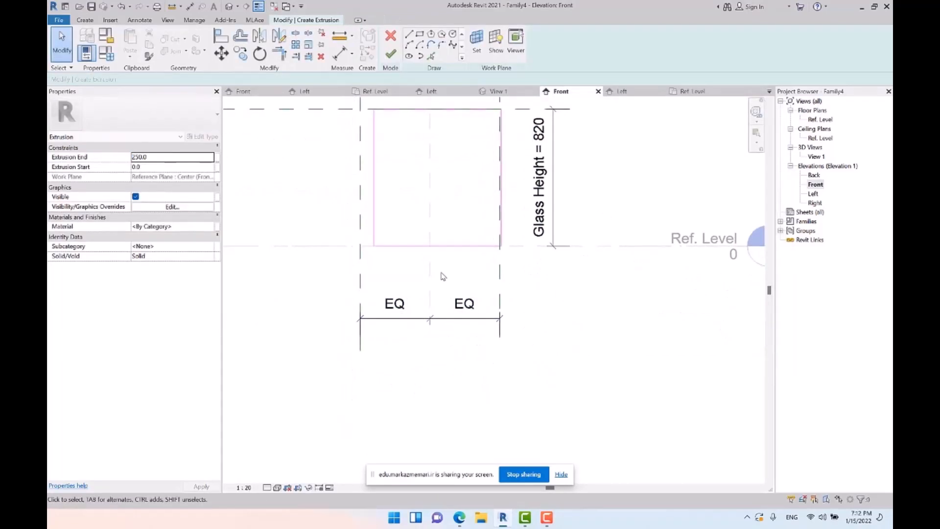
key("d")
key("i")
left_click(361, 288)
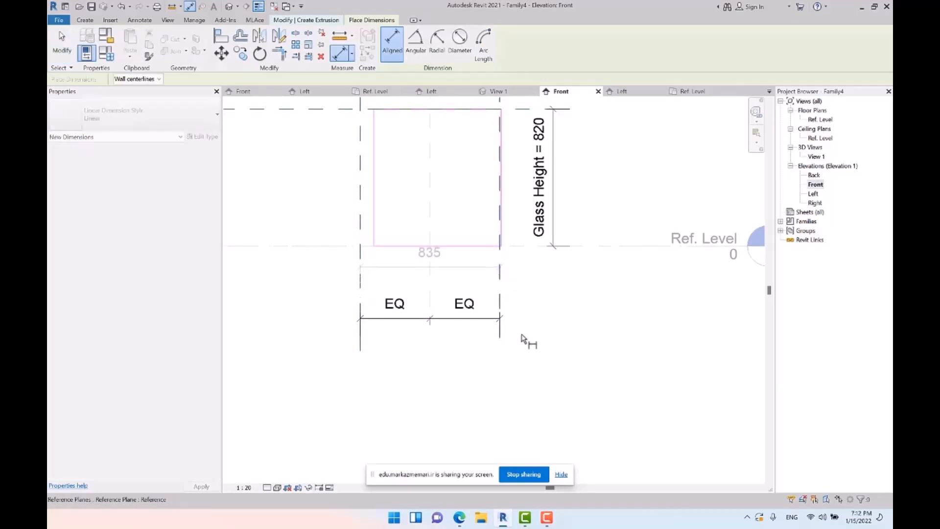
left_click(521, 369)
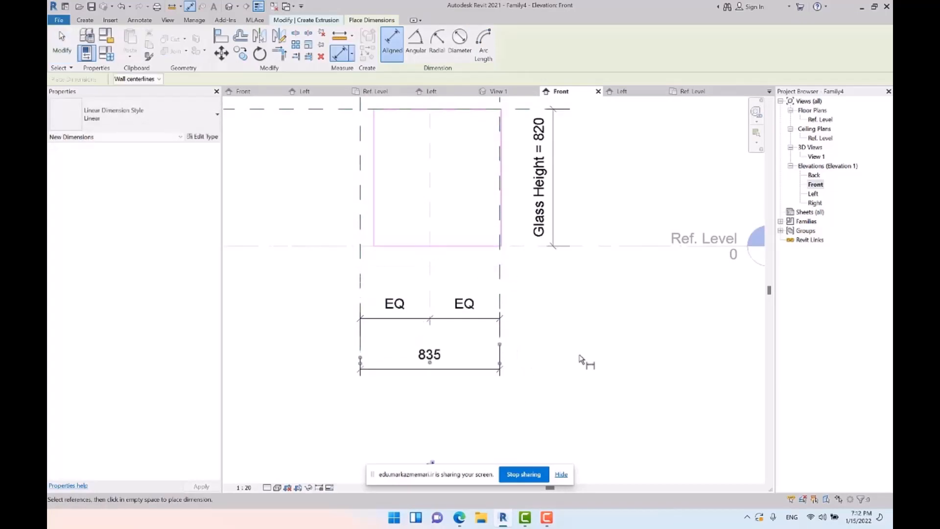
key("Escape")
key("Escape")
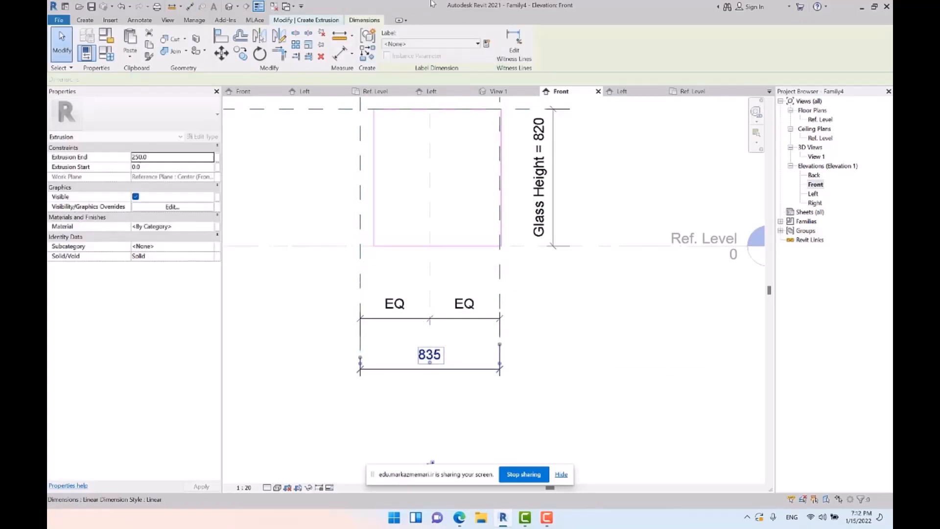
Label the overall width dimension with a new family type parameter named Glass Width, grouped under Dimensions
left_click(486, 44)
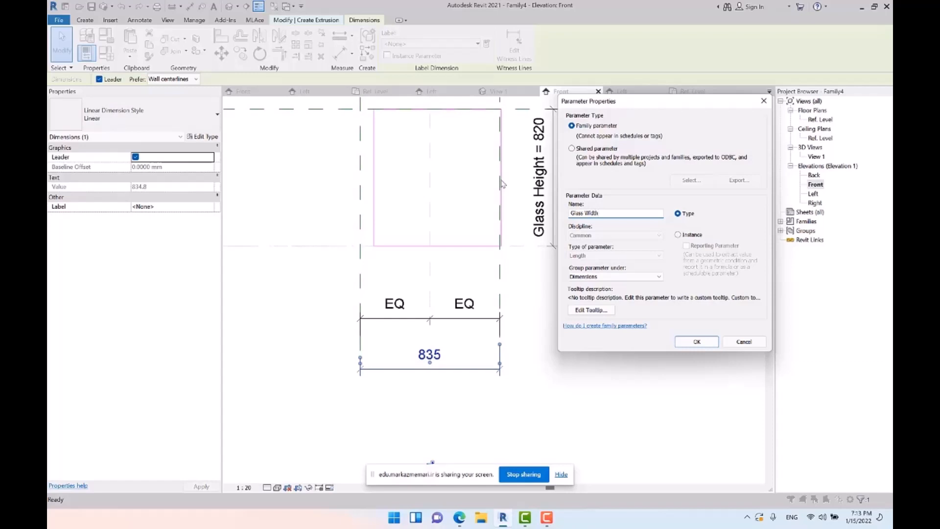
key("Return")
key("Escape")
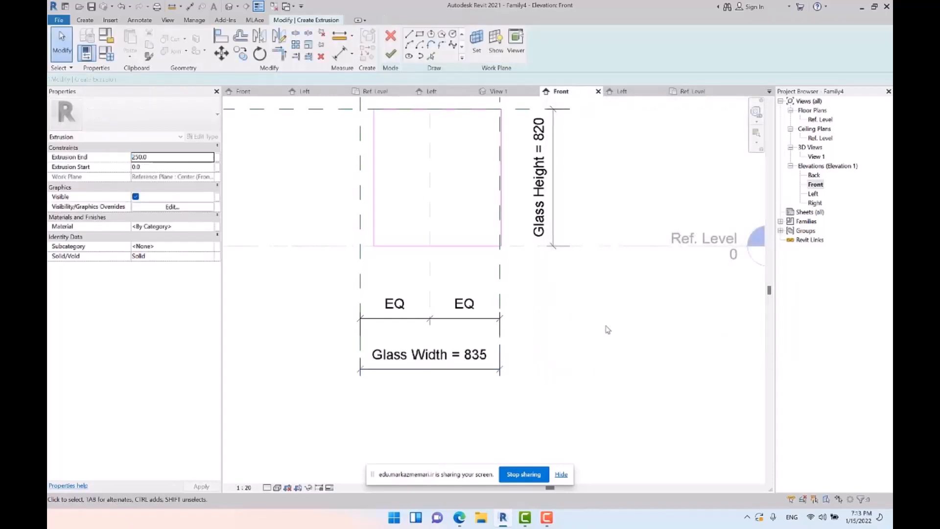
Try to move the rectangle's top edge down to test its lock to the reference plane
scroll(607, 329, "down", 2)
middle_click_drag(608, 329, 582, 369)
left_click(473, 204)
scroll(474, 204, "up", 3)
mouse_move(474, 204)
left_mouse_down()
mouse_move(465, 256)
mouse_move(478, 229)
left_mouse_up()
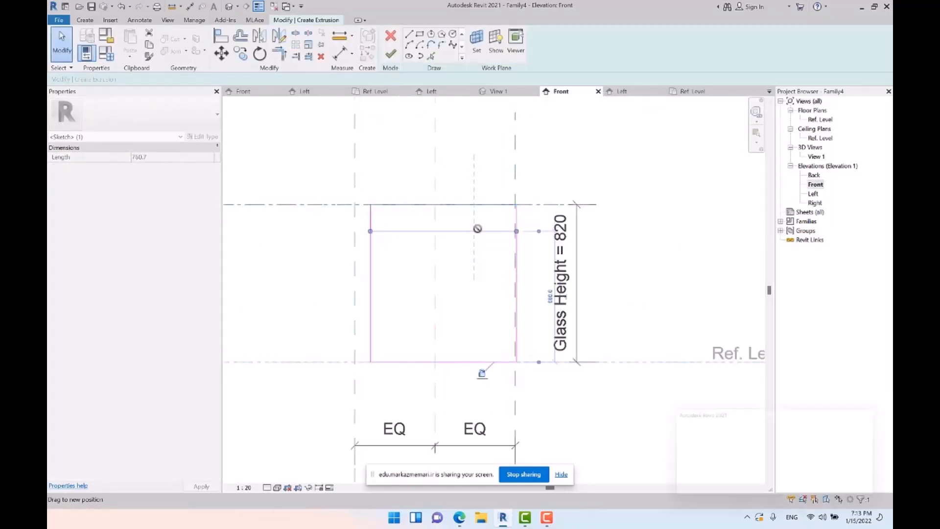
key("Escape")
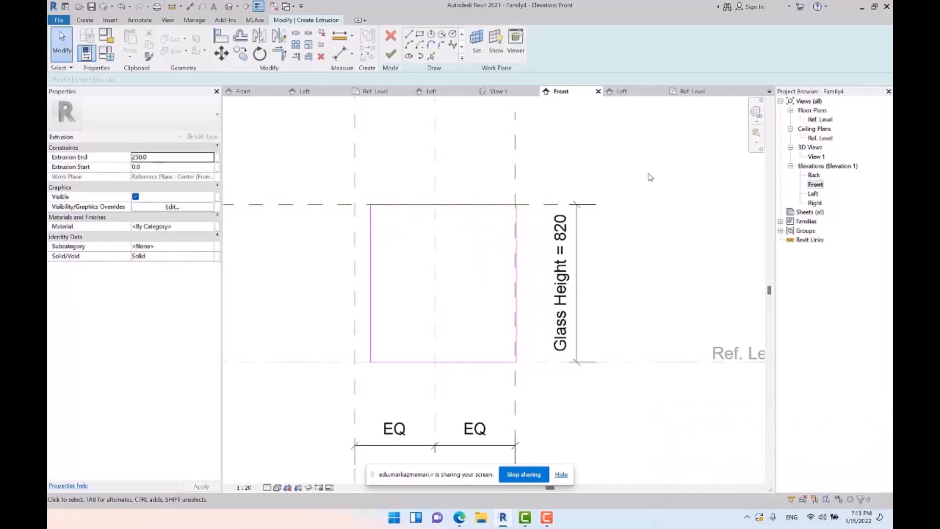
Align the rectangle's left edge to the left vertical reference plane
key("a")
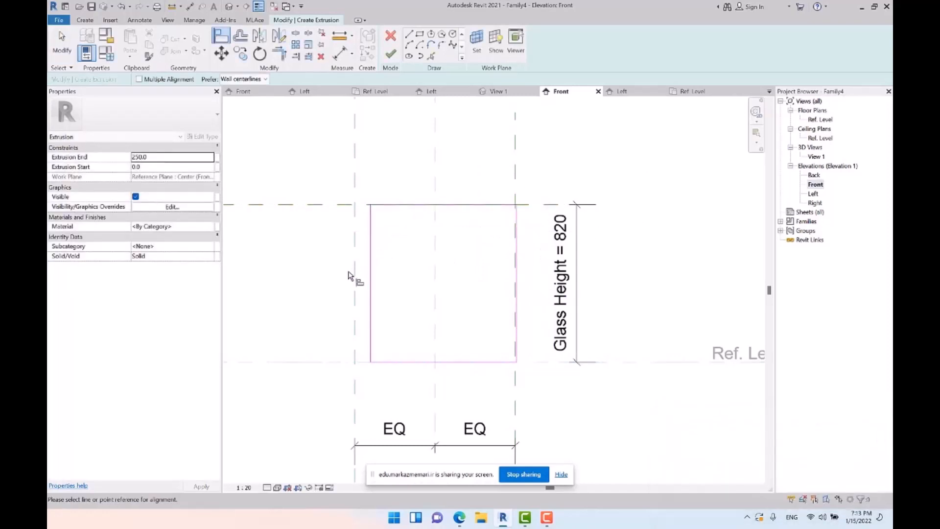
left_click(355, 272)
left_click(370, 266)
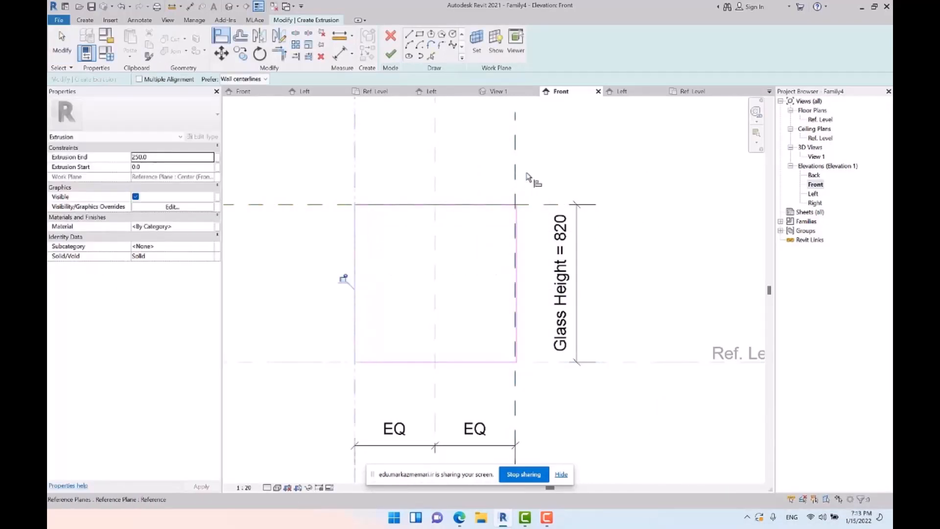
Align the rectangle's right edge to the right vertical reference plane
left_click(517, 235)
left_click(517, 291)
middle_click_drag(478, 319, 461, 254)
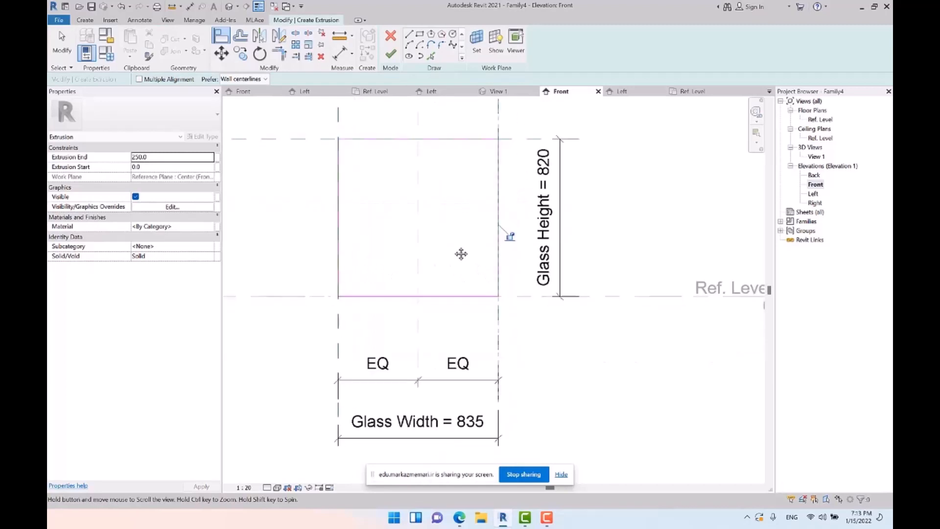
middle_click_drag(571, 357, 537, 346)
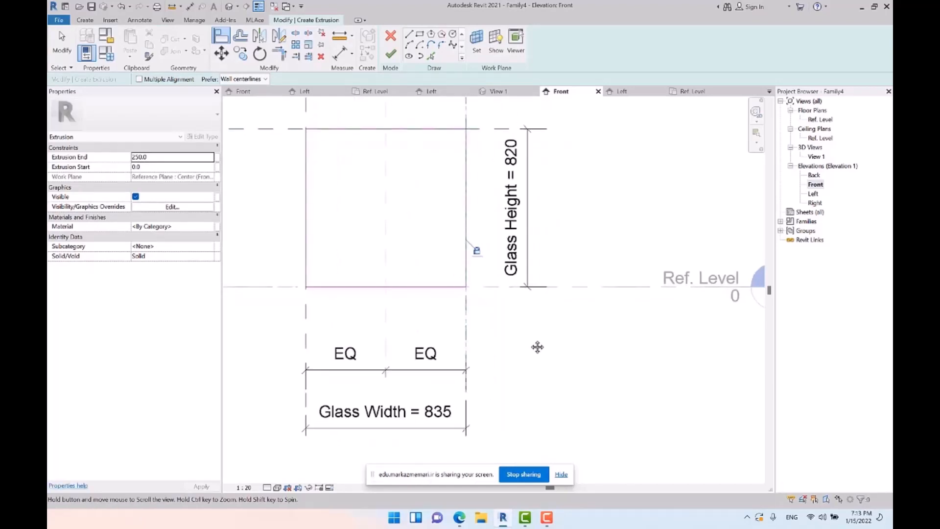
Align the rectangle's bottom edge to Ref. Level and finish the extrusion sketch
left_click(568, 287)
left_click(442, 288)
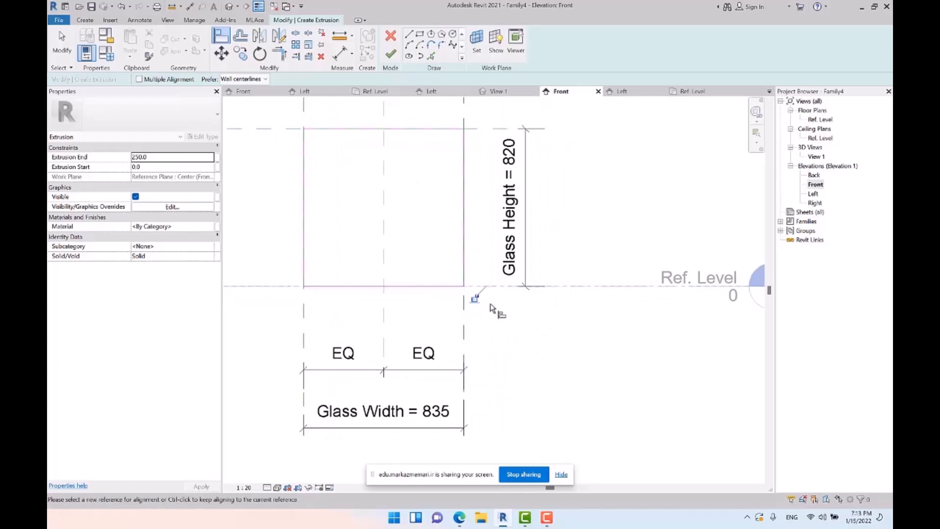
scroll(529, 325, "down", 1)
scroll(457, 298, "down", 2)
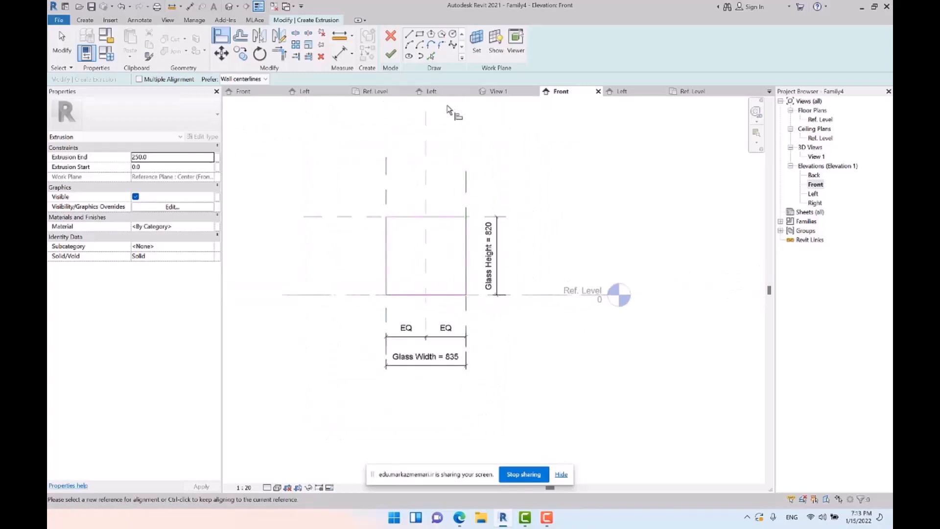
left_click(391, 55)
left_click(560, 201)
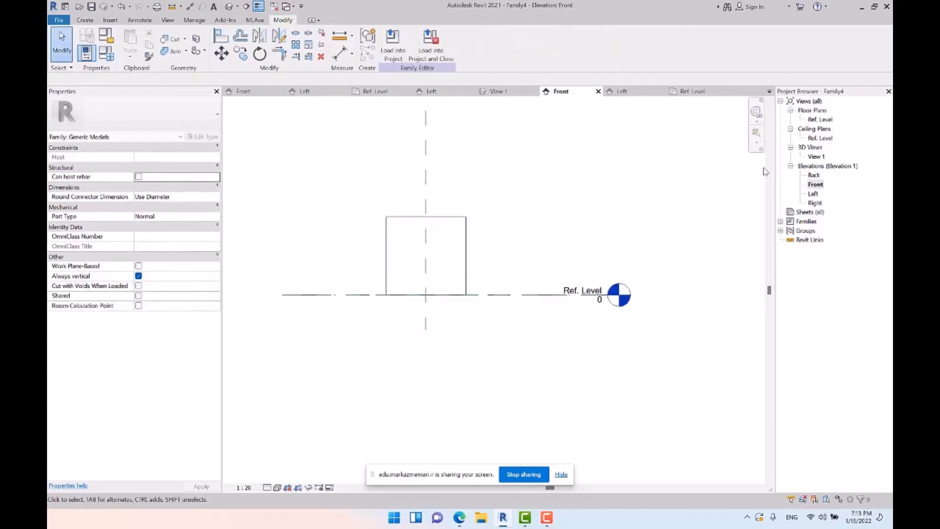
In the Ref. Level floor plan, move the extrusion's front and back faces to thin it to about 22.7 mm deep
double_click(825, 119)
scroll(509, 287, "up", 2)
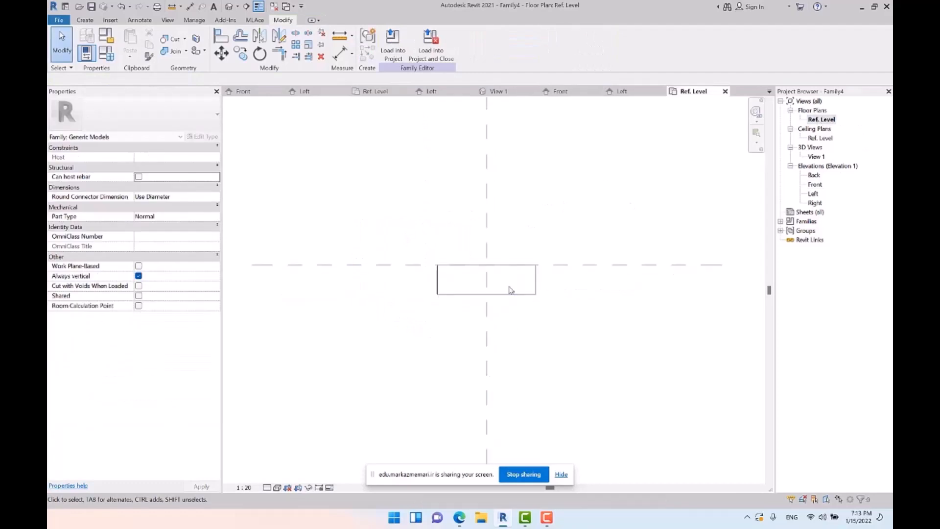
left_click(501, 278)
scroll(501, 278, "up", 2)
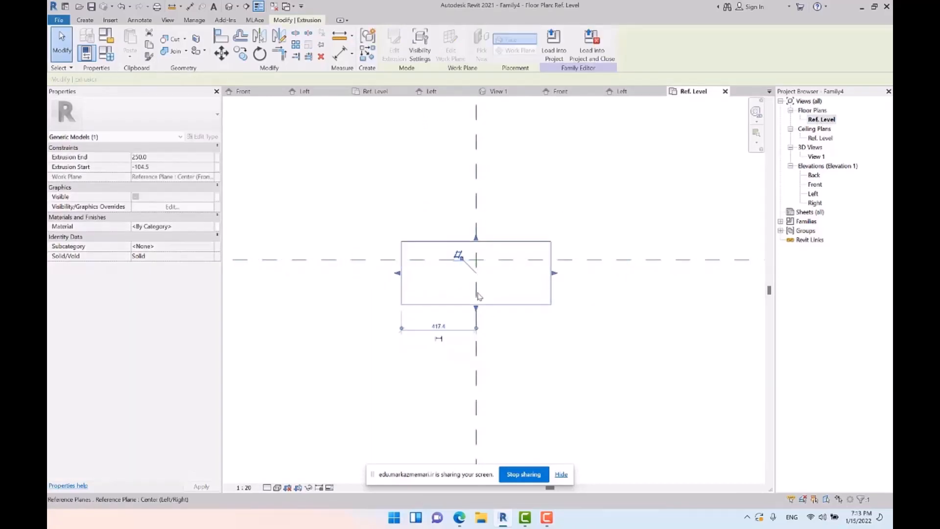
left_click_drag(479, 277, 479, 269)
left_click(495, 285)
scroll(481, 251, "up", 2)
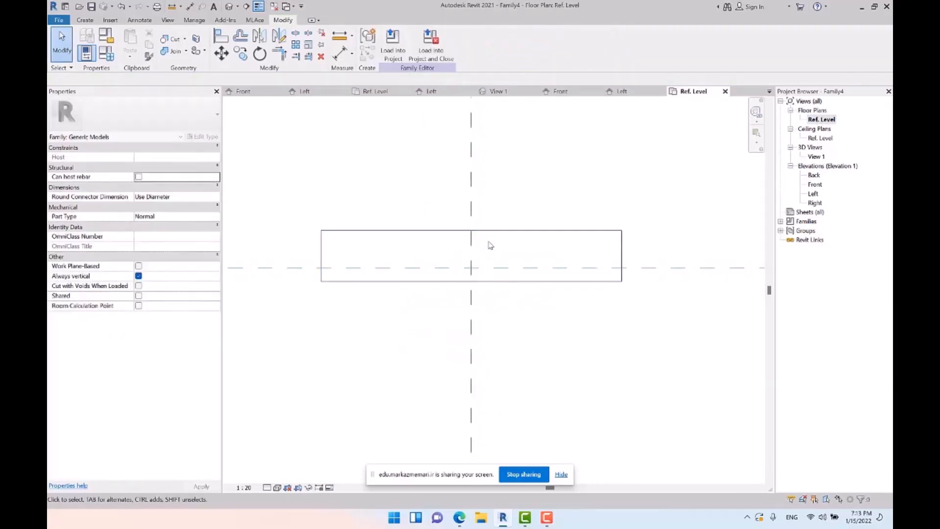
left_click(466, 230)
scroll(469, 231, "up", 2)
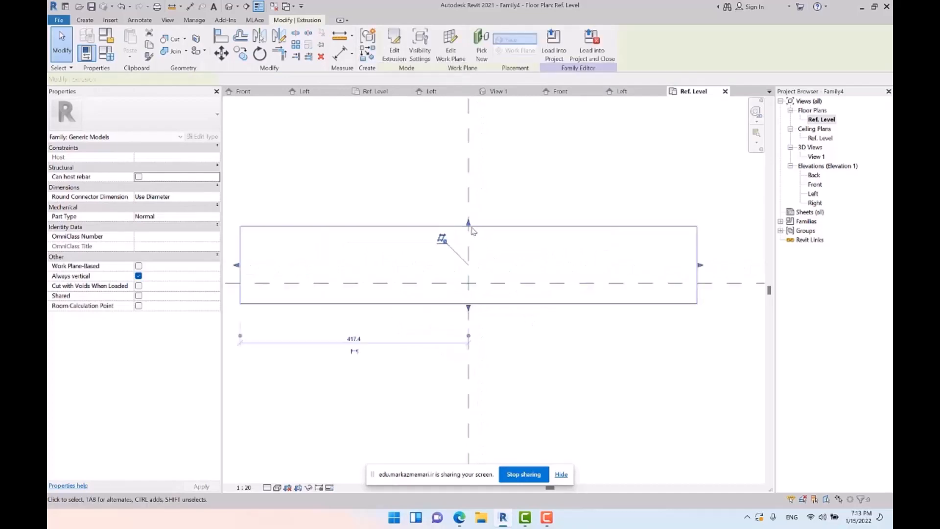
left_click_drag(469, 293, 468, 292)
left_click(514, 231)
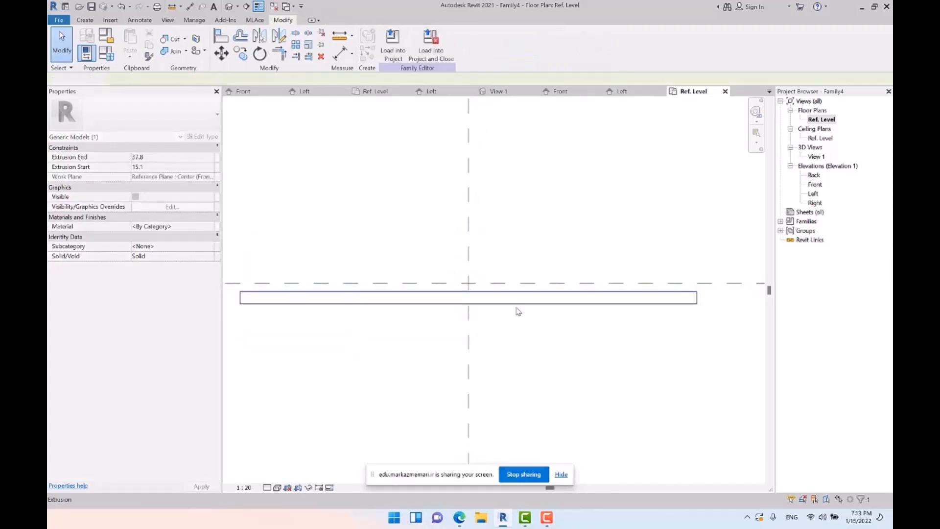
Copy the thin panel straight across to the other side of the Center (Front/Back) reference plane, with Constrain off
left_click(516, 304)
left_click(240, 52)
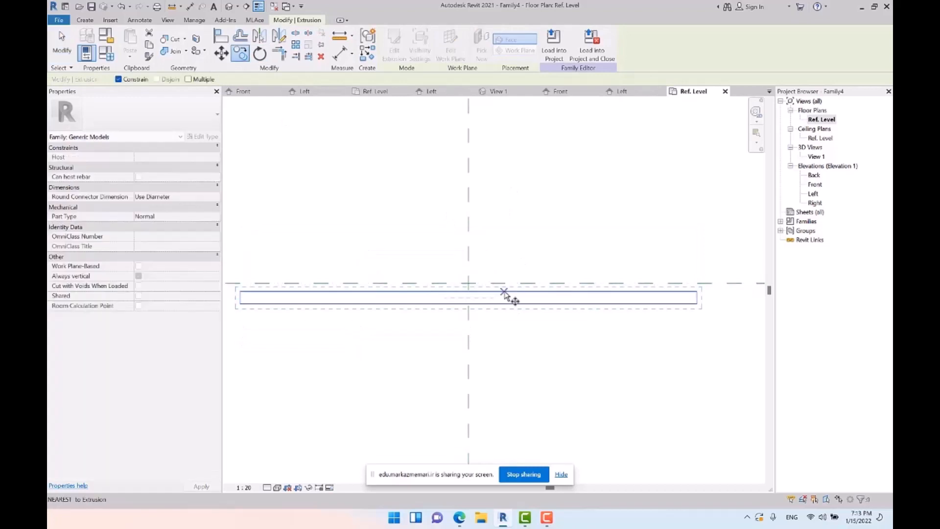
left_click(504, 304)
left_click(141, 80)
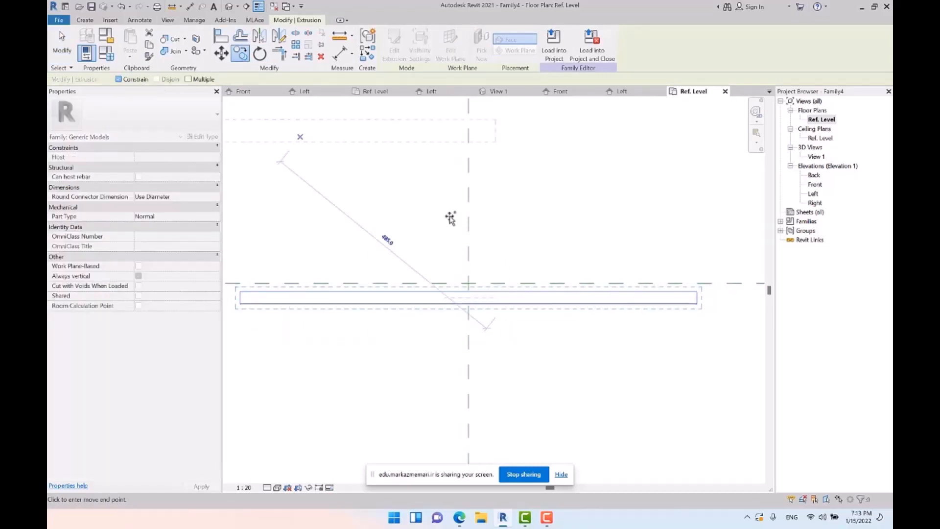
left_click(506, 272)
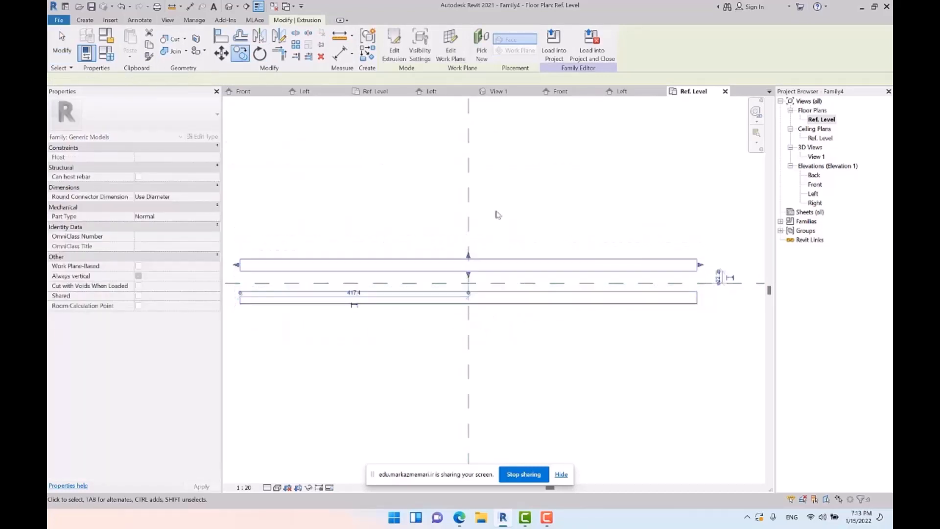
left_click(514, 189)
scroll(556, 273, "down", 1)
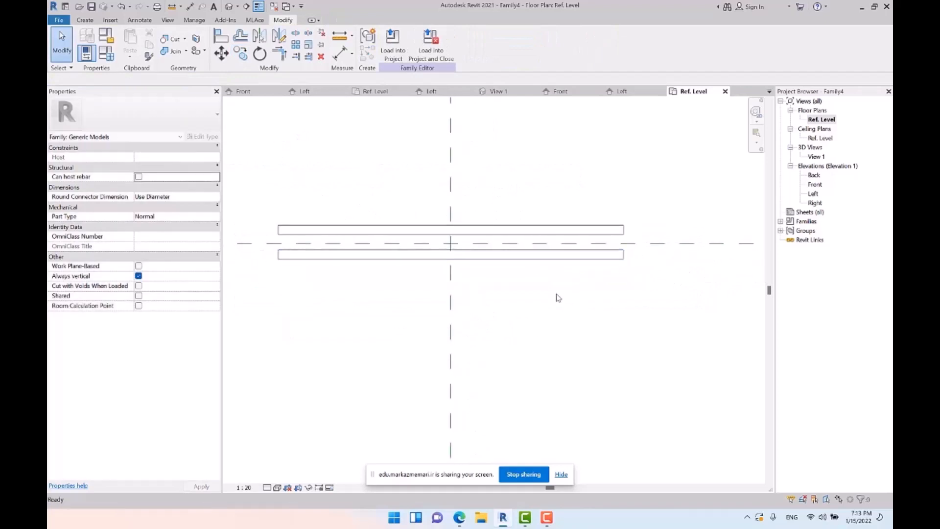
Move the copied upper panel down until its inner edge lies on the Center (Front/Back) reference plane
left_click(495, 231)
scroll(414, 217, "up", 2)
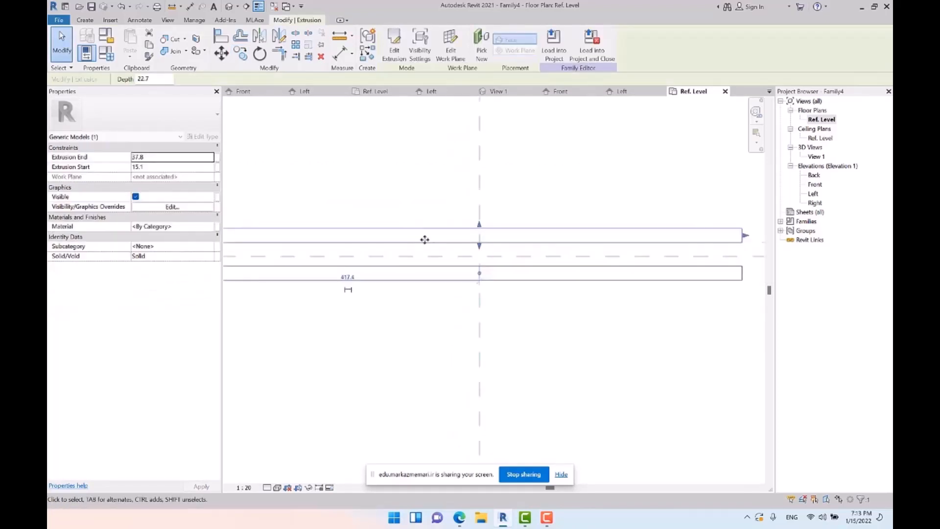
left_click(472, 252)
scroll(563, 269, "down", 2)
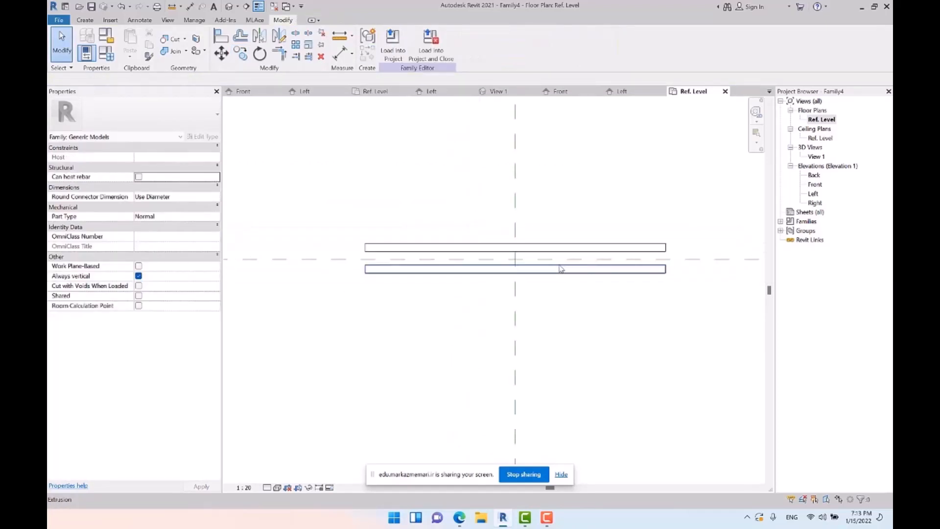
scroll(521, 261, "up", 3)
left_click(487, 233)
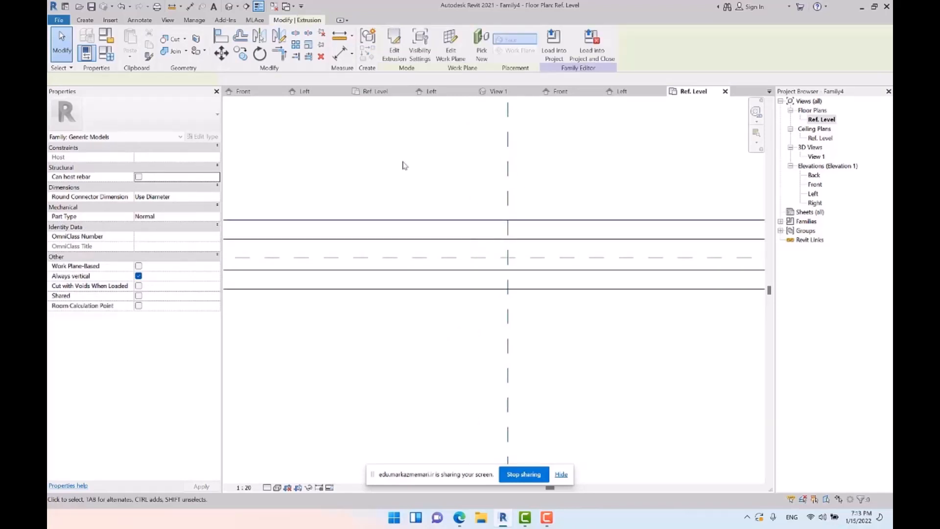
key("m")
key("v")
left_click(433, 240)
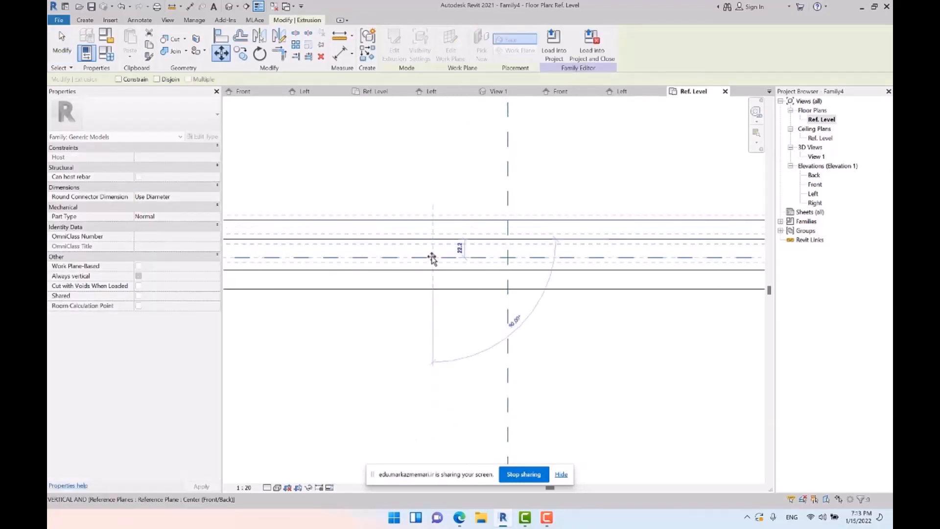
left_click(461, 258)
Move the upper panel slightly upward to leave a small gap from the Center (Front/Back) reference plane
key("m")
key("v")
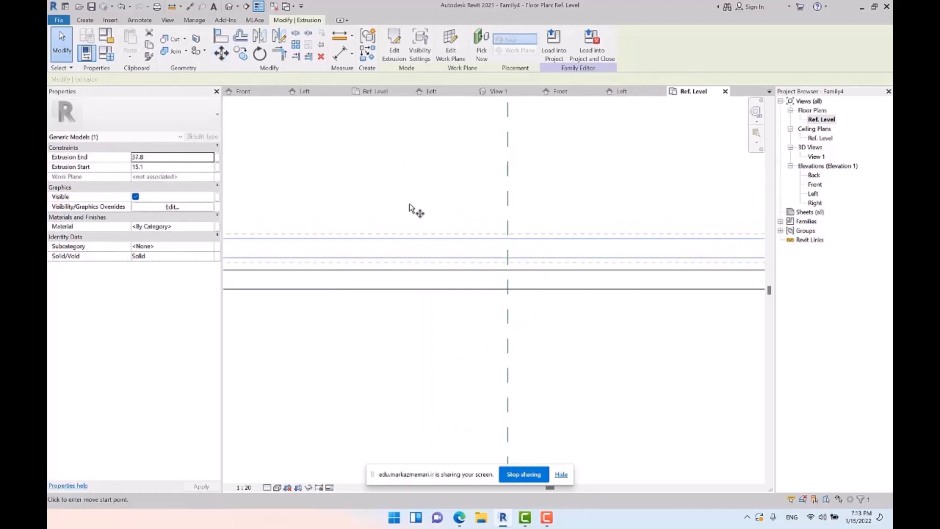
left_click(433, 263)
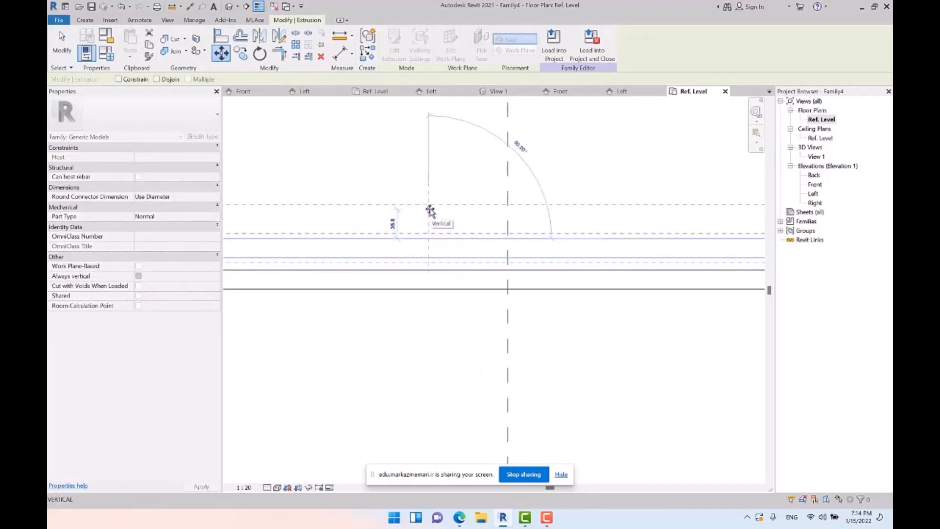
left_click(430, 211)
left_click(416, 220)
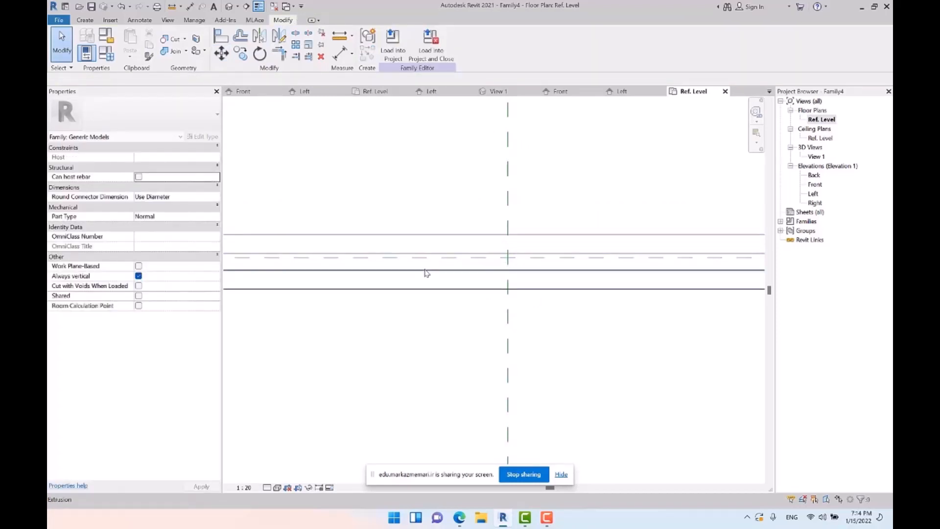
Move the lower panel up so its inner edge meets the Center (Front/Back) plane, with Constrain off and Disjoin on
left_click(425, 269)
left_click(221, 52)
left_click(390, 270)
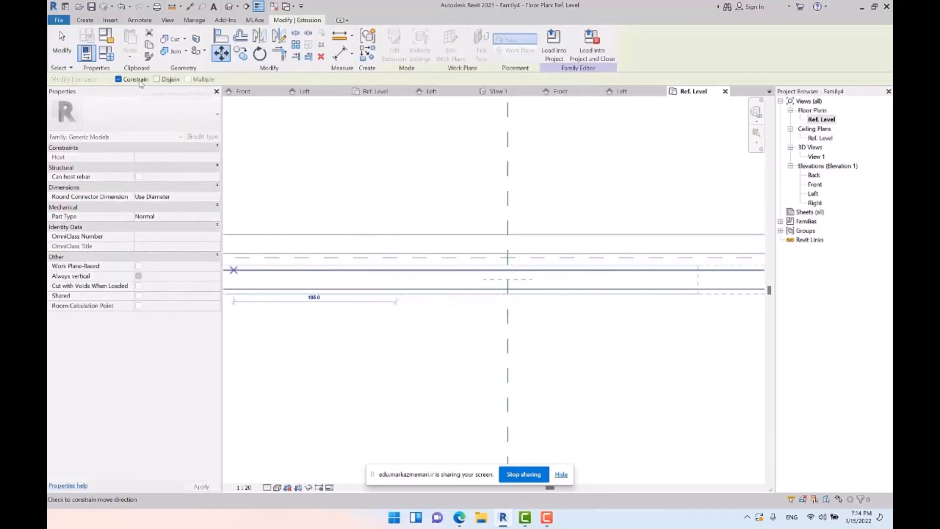
left_click(138, 79)
left_click(156, 79)
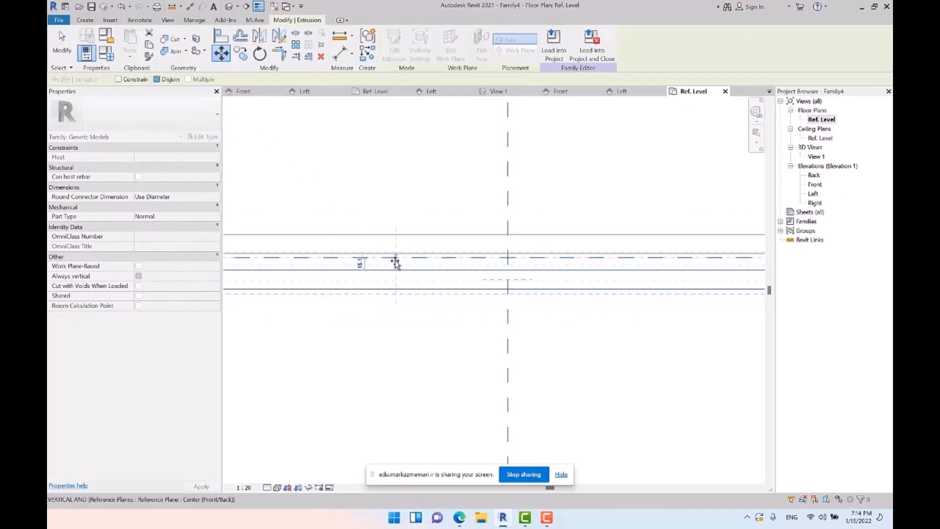
scroll(395, 263, "up", 3)
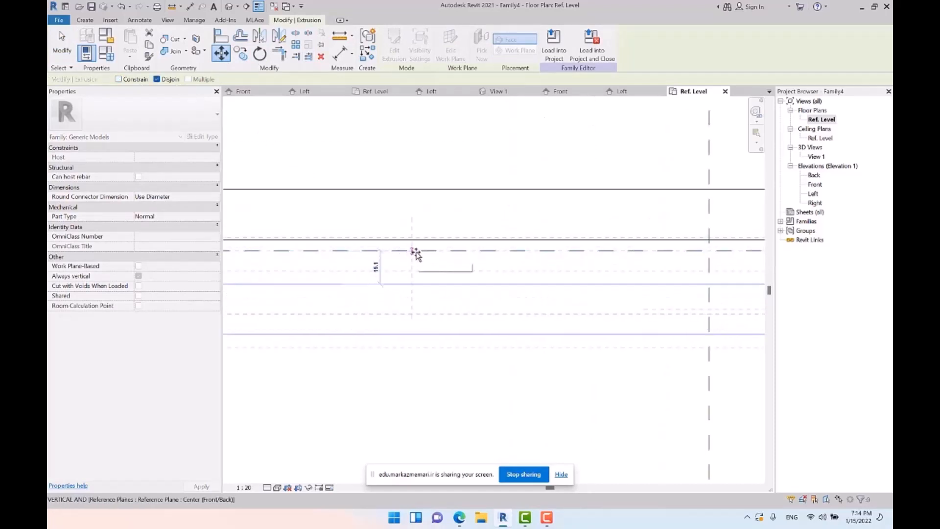
left_click(415, 253)
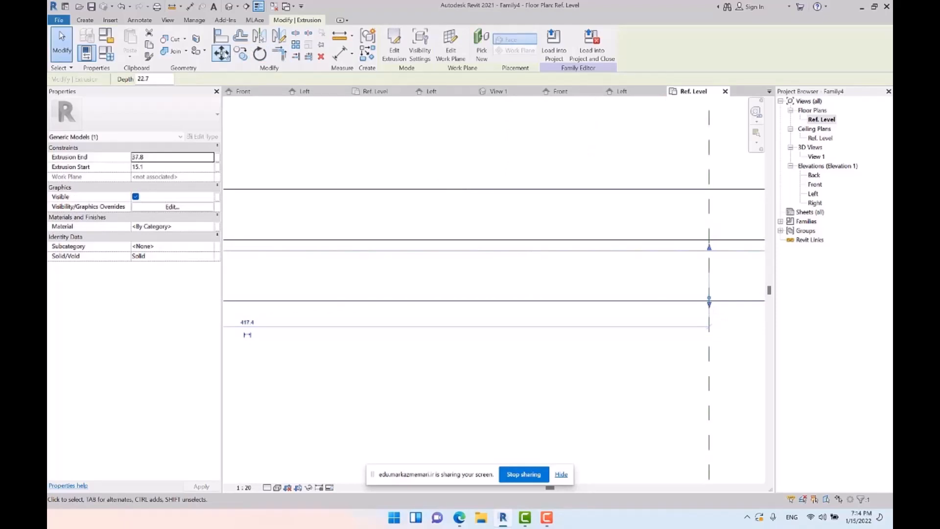
Move the lower panel 5 mm down, away from the Center (Front/Back) reference plane
left_click(223, 54)
left_click(423, 124)
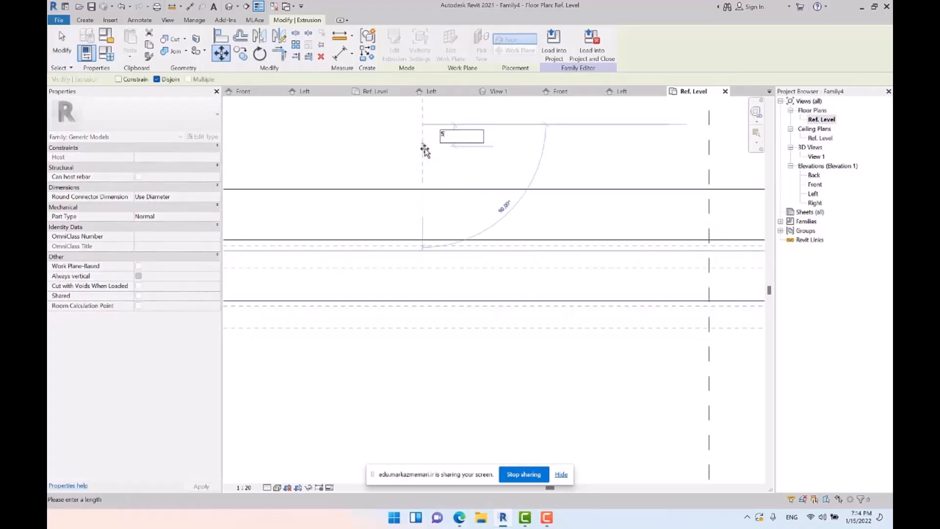
type("5")
key("Return")
left_click(466, 370)
scroll(451, 257, "down", 6)
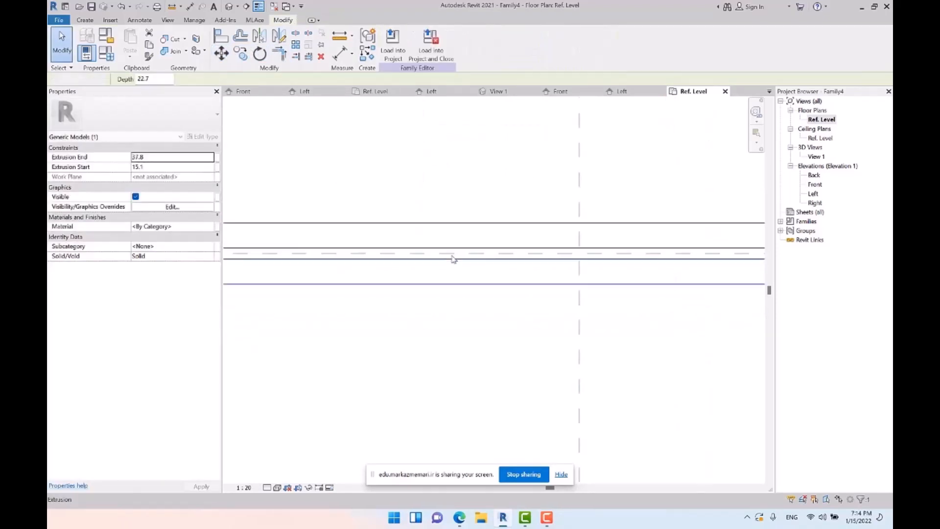
middle_click_drag(626, 331, 559, 324)
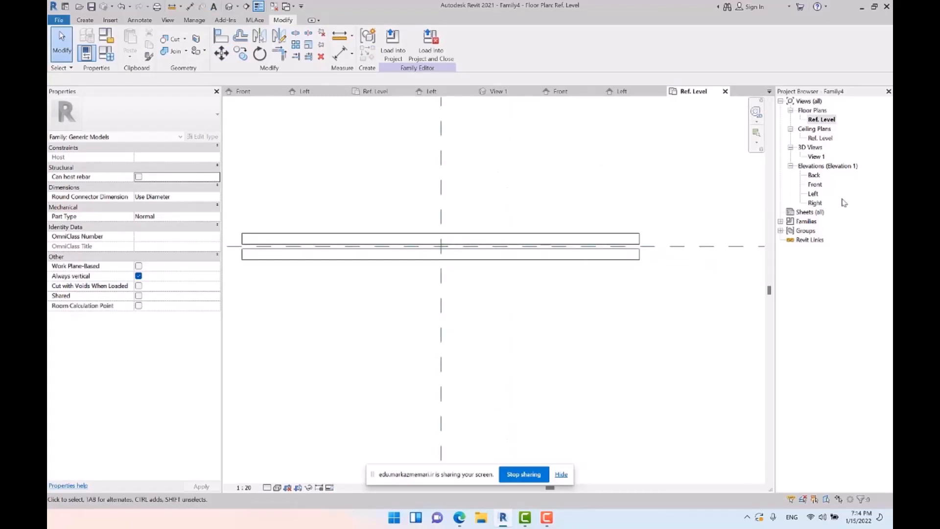
In the Front elevation, set the Glass Width family parameter to 1200 and apply it to the model
double_click(814, 185)
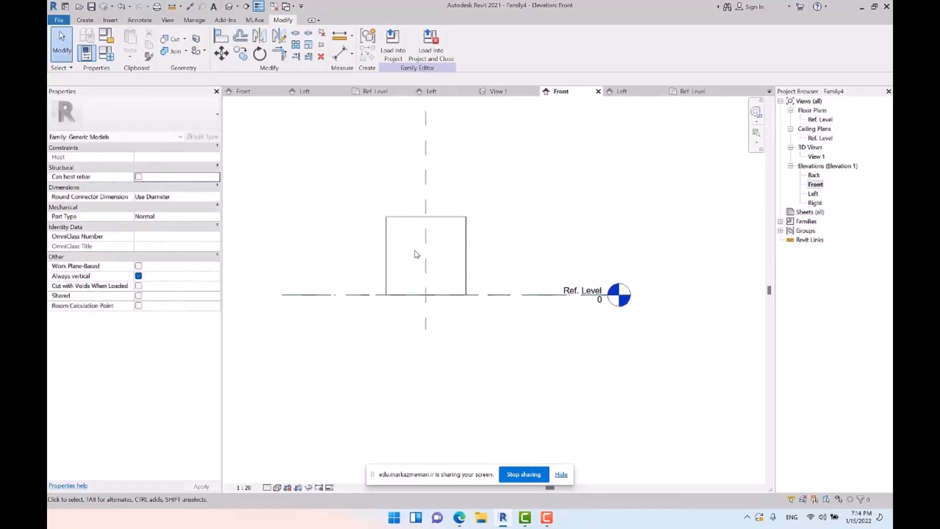
middle_click_drag(531, 286, 526, 297)
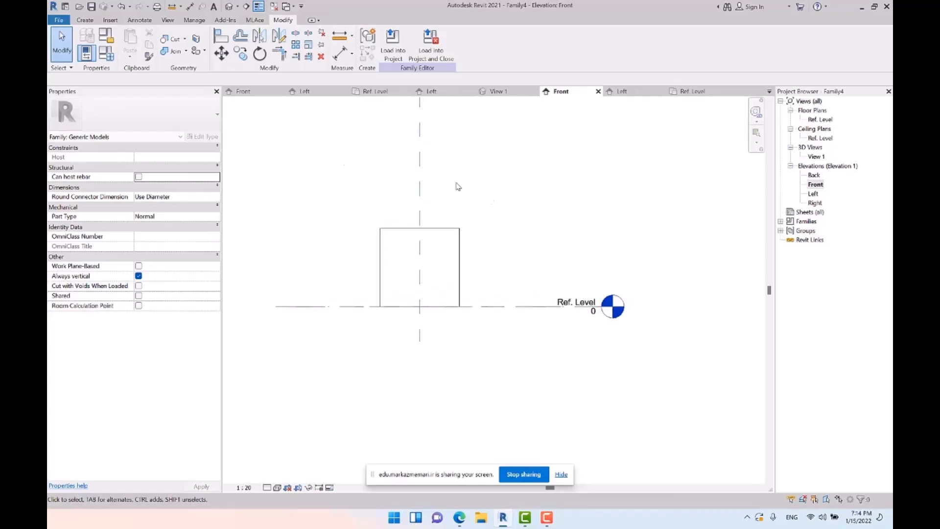
left_click(109, 56)
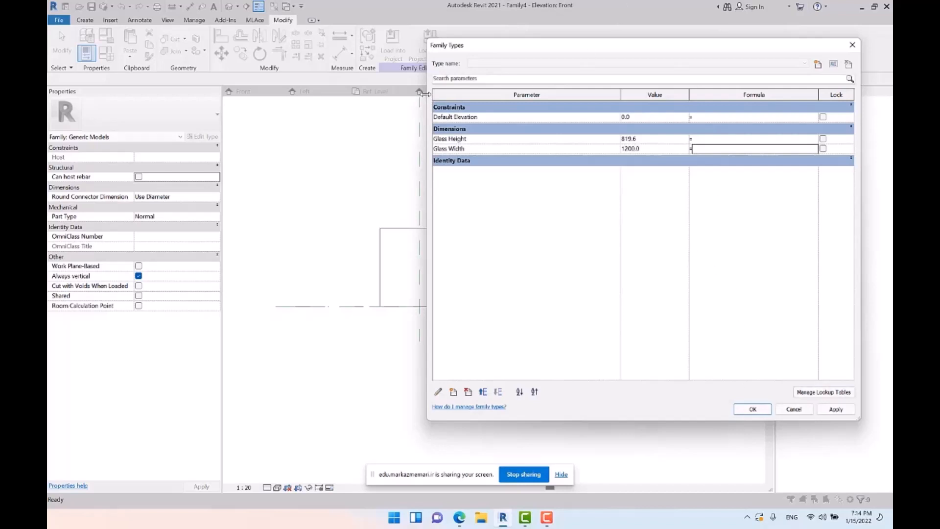
left_click_drag(424, 93, 612, 93)
left_click(837, 410)
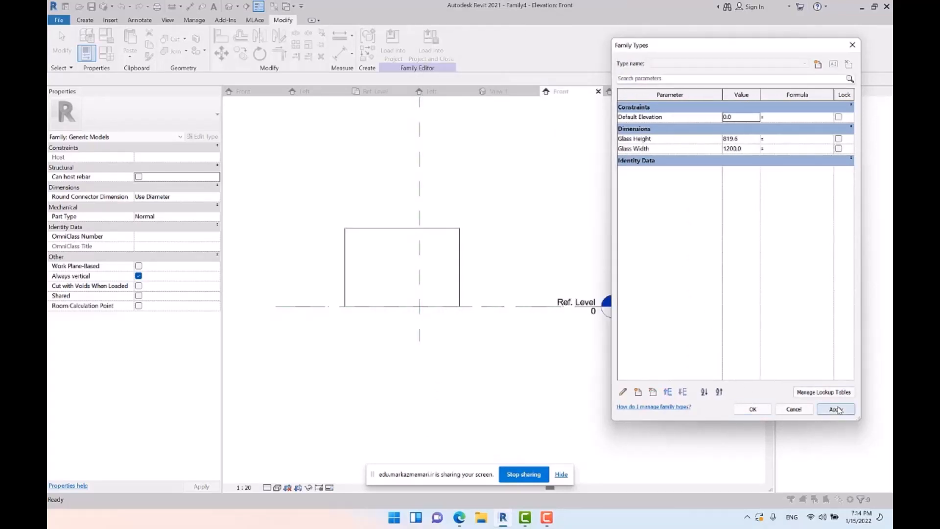
left_click(753, 409)
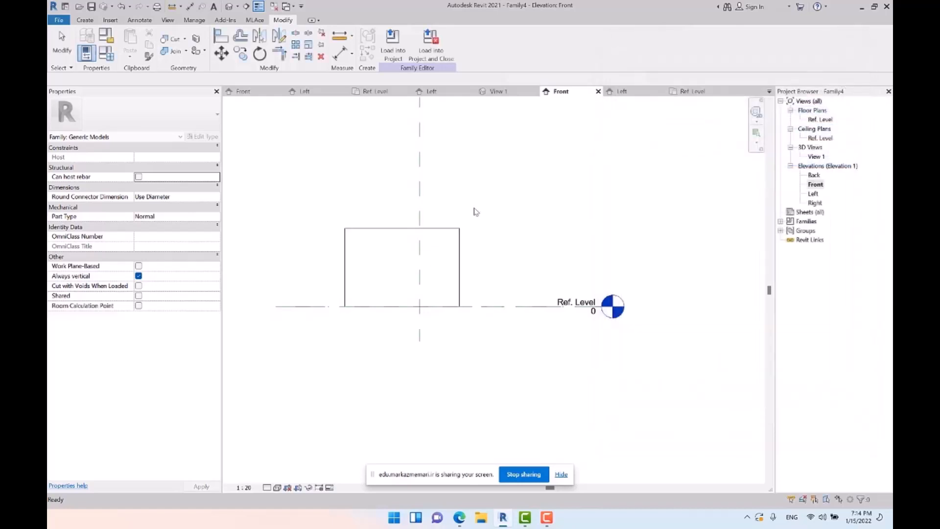
In one panel's extrusion sketch, add the Center (Left/Right) plane to the unlabelled width dimension, set its segments equal and finish editing
left_click(430, 229)
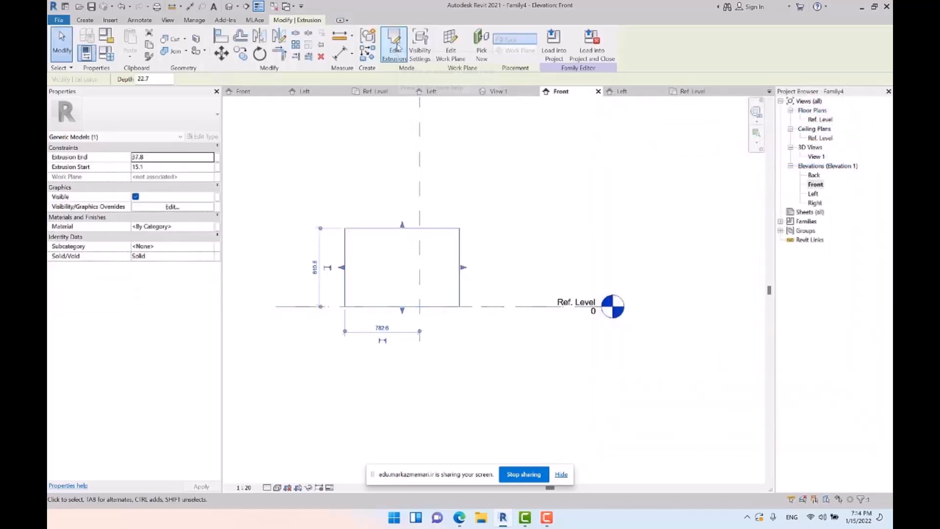
left_click(397, 47)
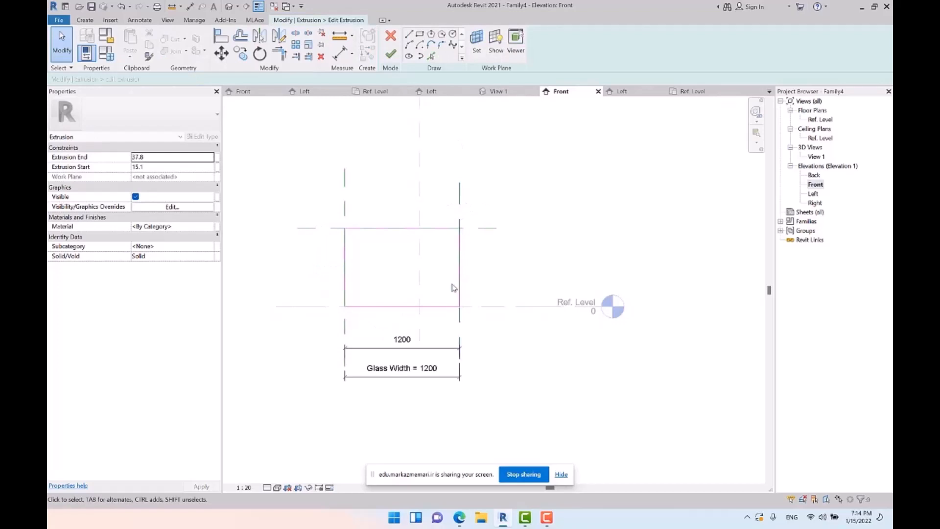
key("i")
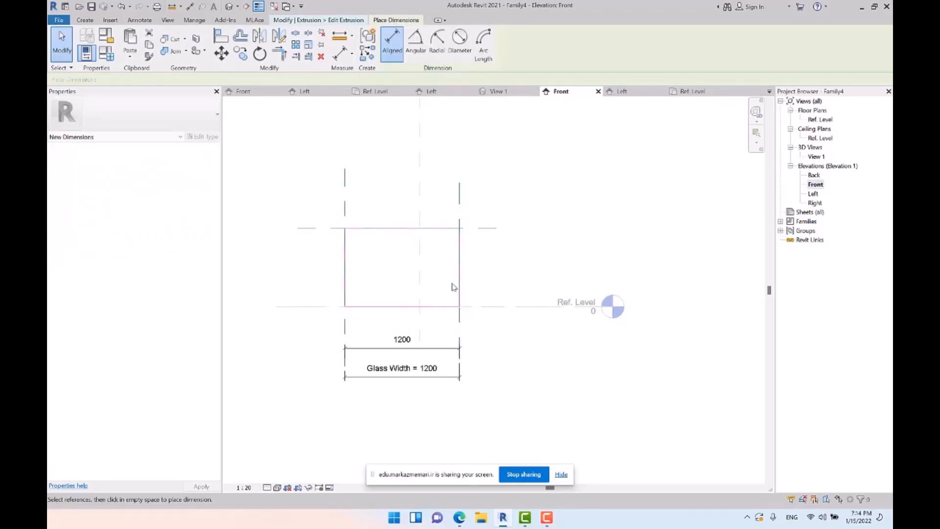
key("Escape")
left_click(436, 348)
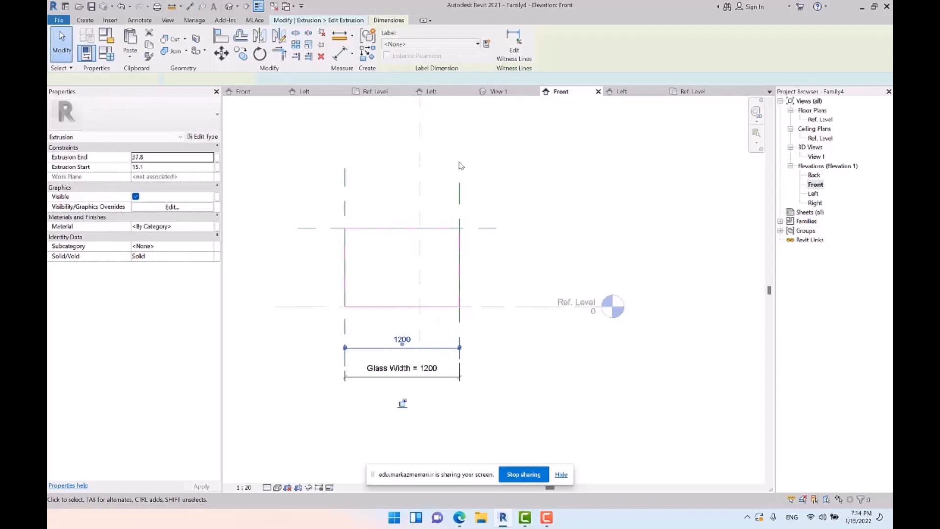
left_click(514, 46)
left_click(420, 207)
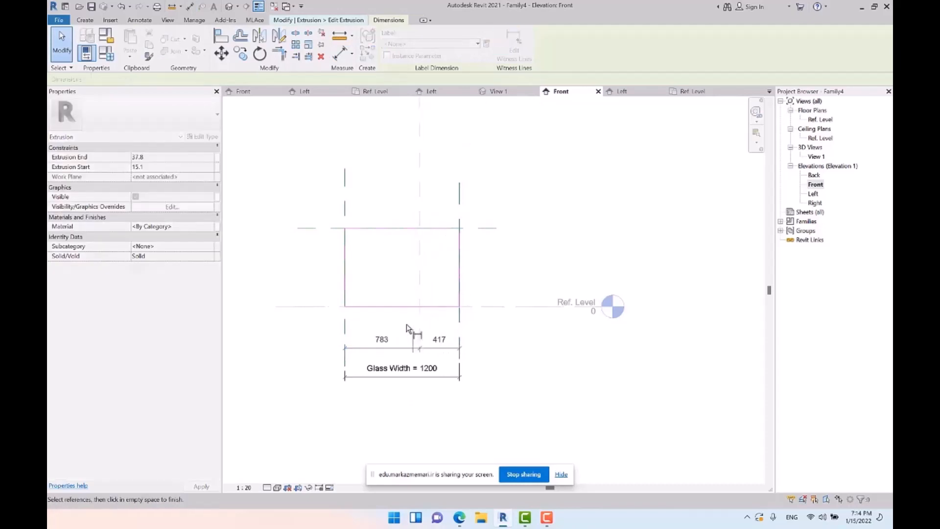
left_click(403, 272)
left_click(403, 373)
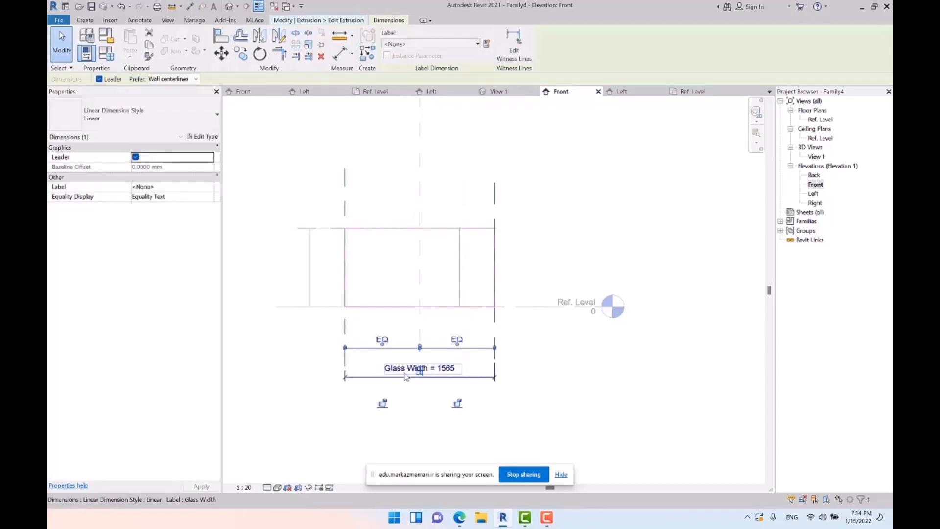
left_click(598, 377)
left_click(392, 53)
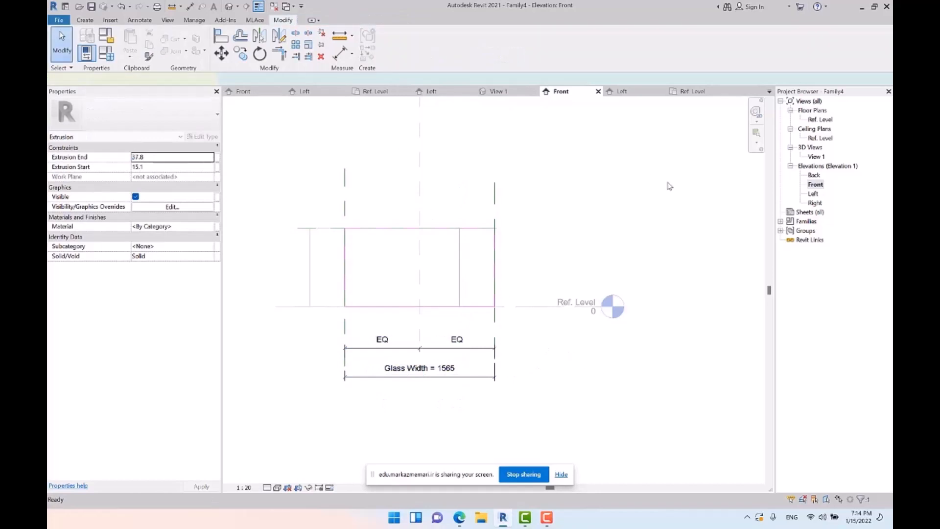
left_click(622, 215)
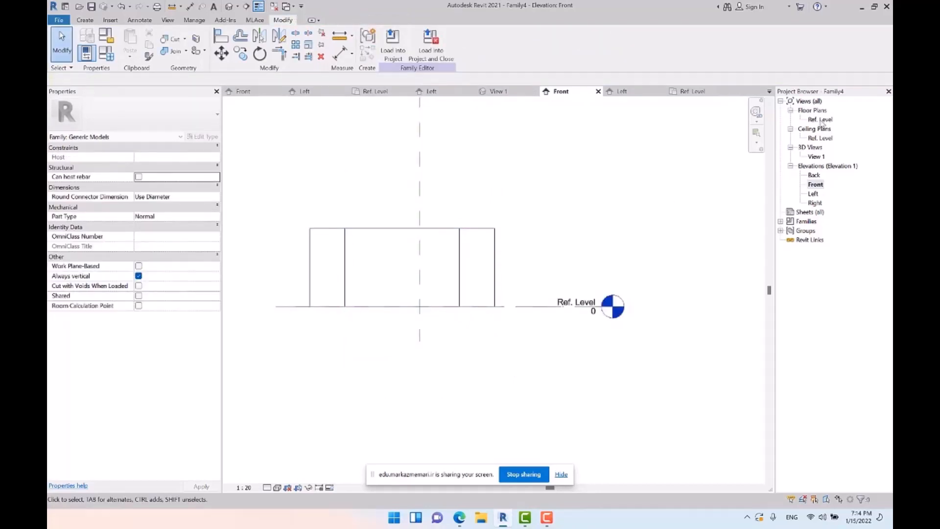
Centre the other panel's sketch the same way, splitting its unlabelled width dimension at the Center (Left/Right) plane with equal segments
left_click(310, 266)
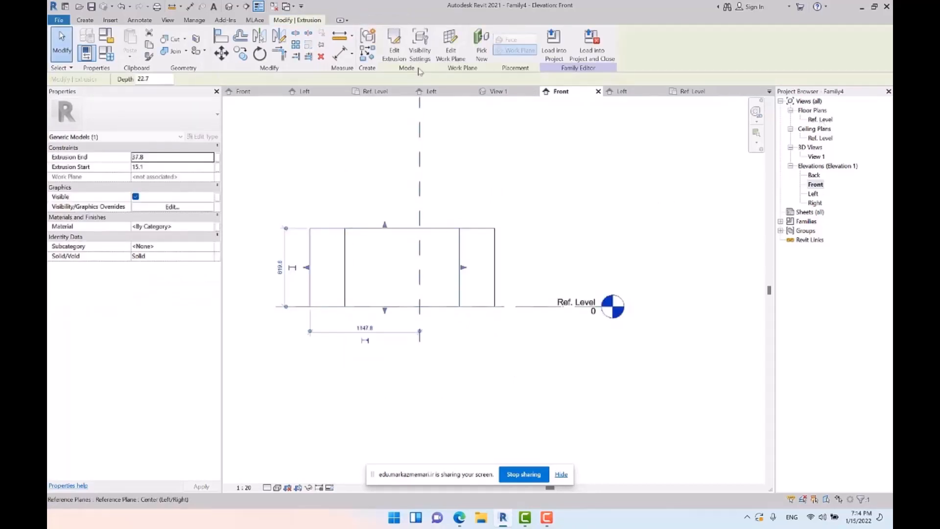
left_click(394, 53)
left_click(419, 348)
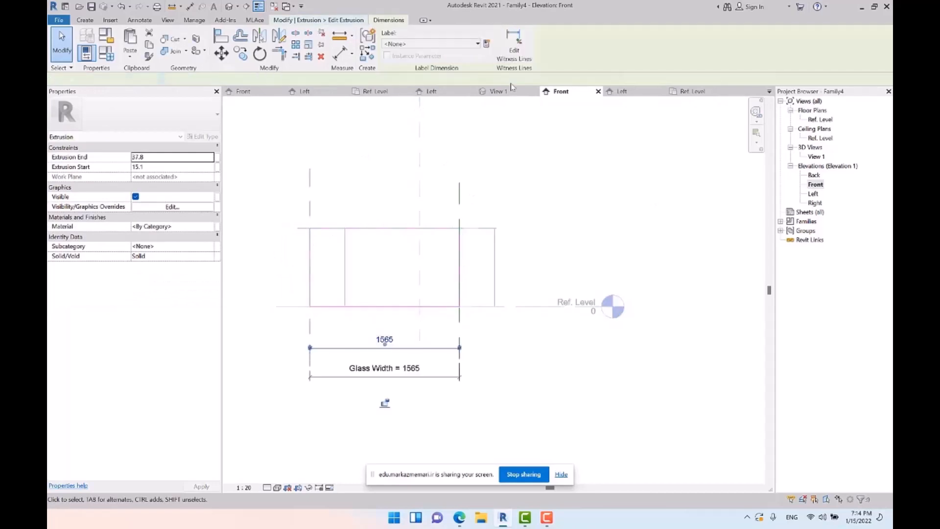
left_click(508, 51)
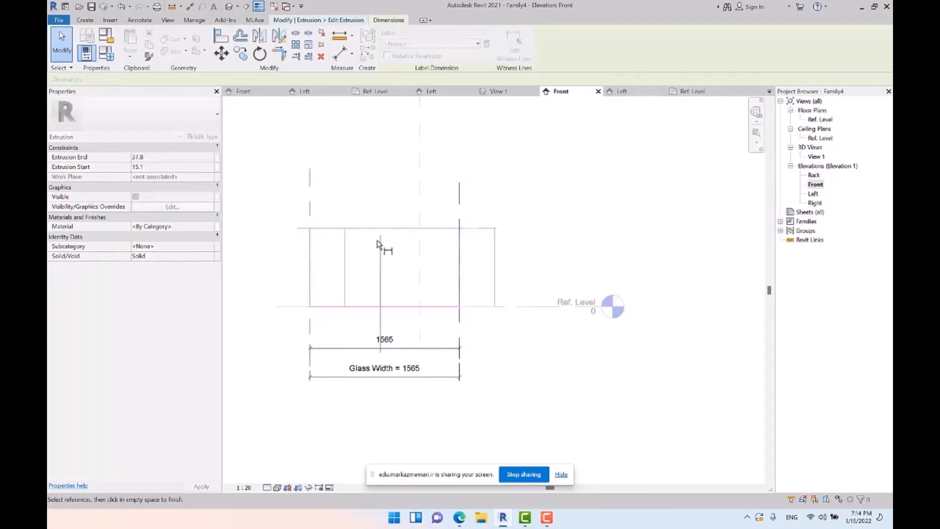
left_click(422, 261)
left_click(423, 285)
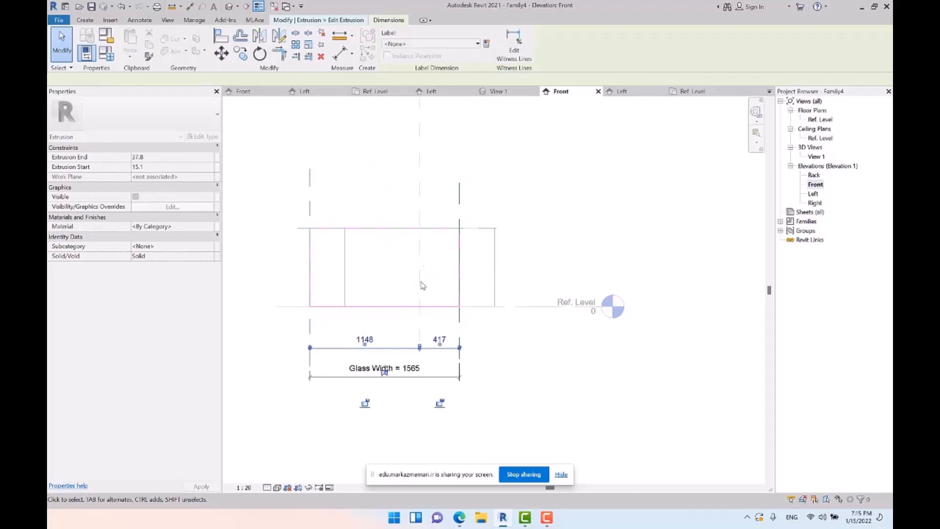
left_click(384, 372)
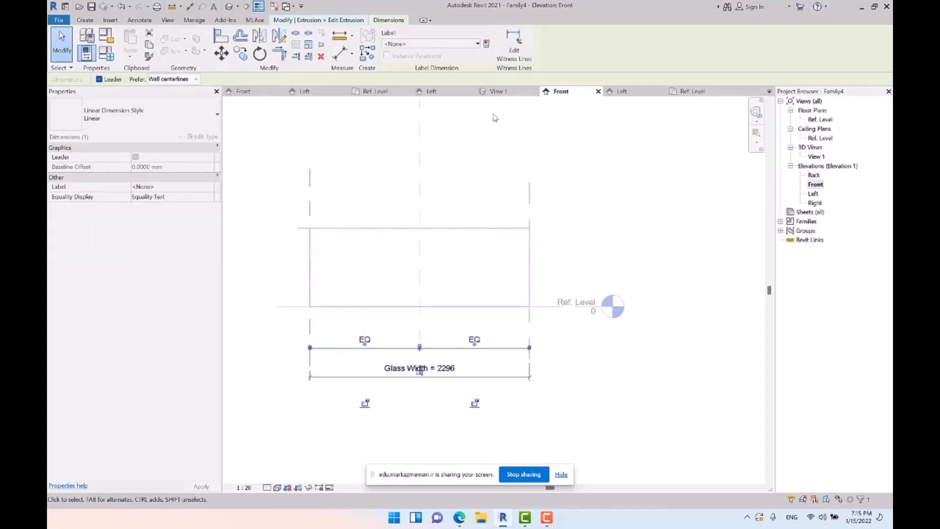
left_click(589, 161)
left_click(392, 54)
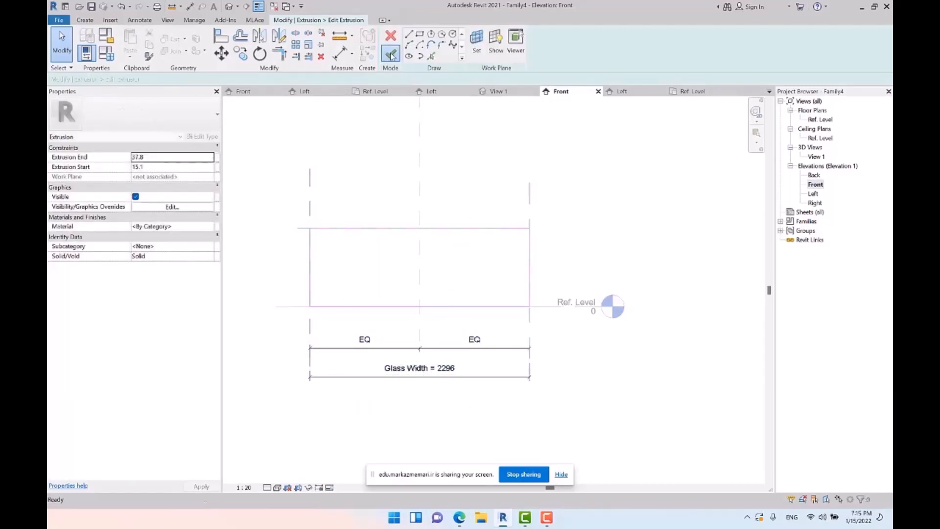
left_click(627, 203)
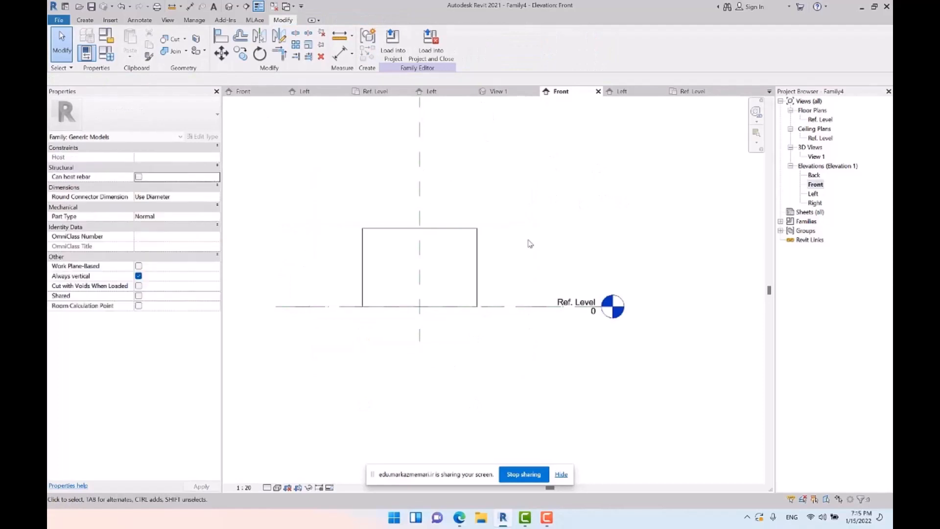
Draw a horizontal reference plane slightly above the panels' top edges in the Front elevation
key("r")
key("p")
left_click(604, 214)
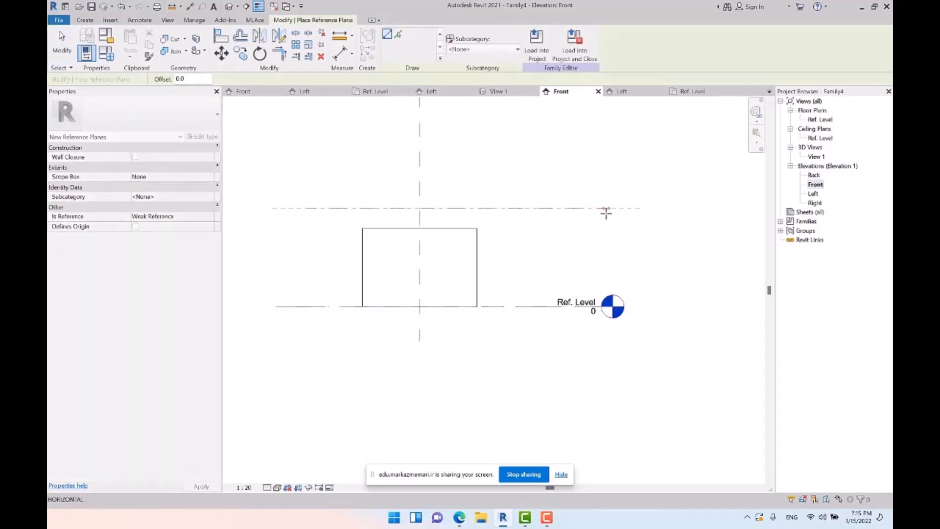
key("Escape")
key("Escape")
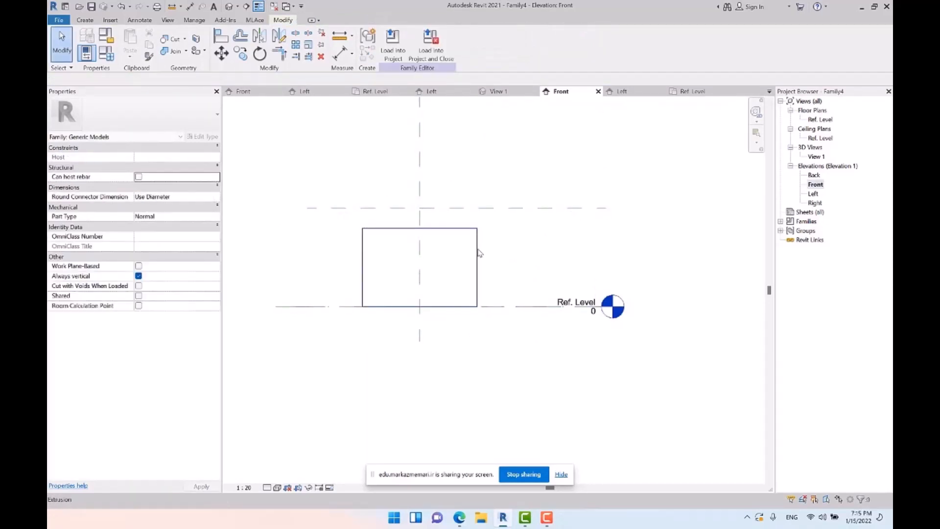
left_click(465, 246)
left_click_drag(421, 226, 416, 201)
key("Escape")
left_click(435, 229)
scroll(434, 225, "up", 2)
key("Escape")
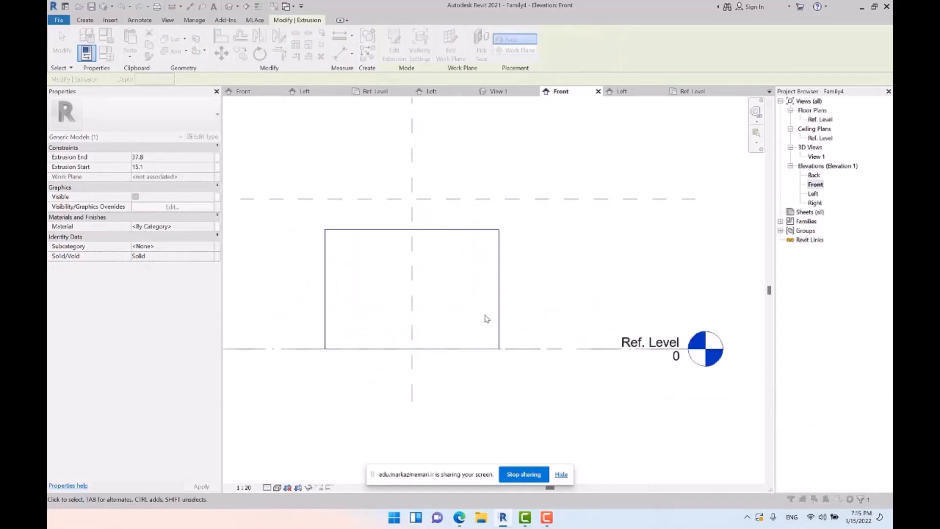
key("Escape")
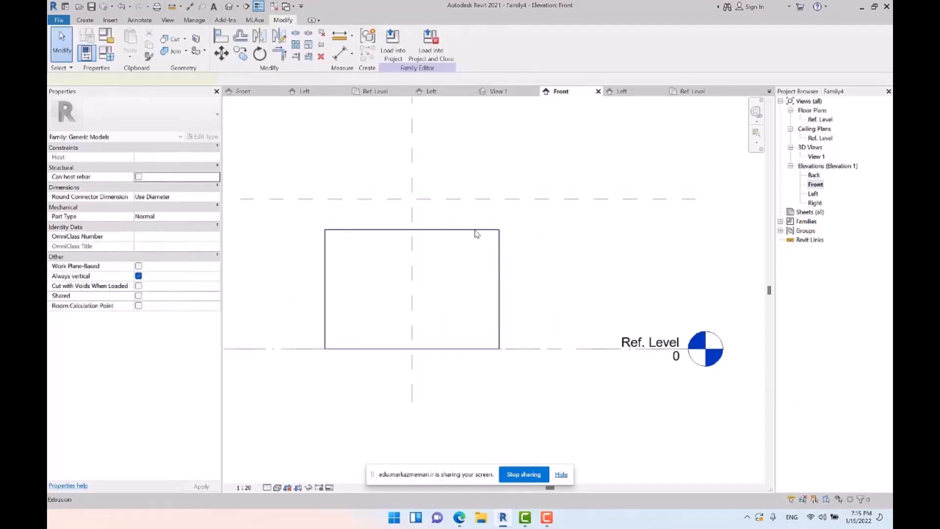
Stretch one panel's top edge up to the new horizontal reference plane and lock it there
left_click(474, 229)
left_click_drag(413, 227, 417, 199)
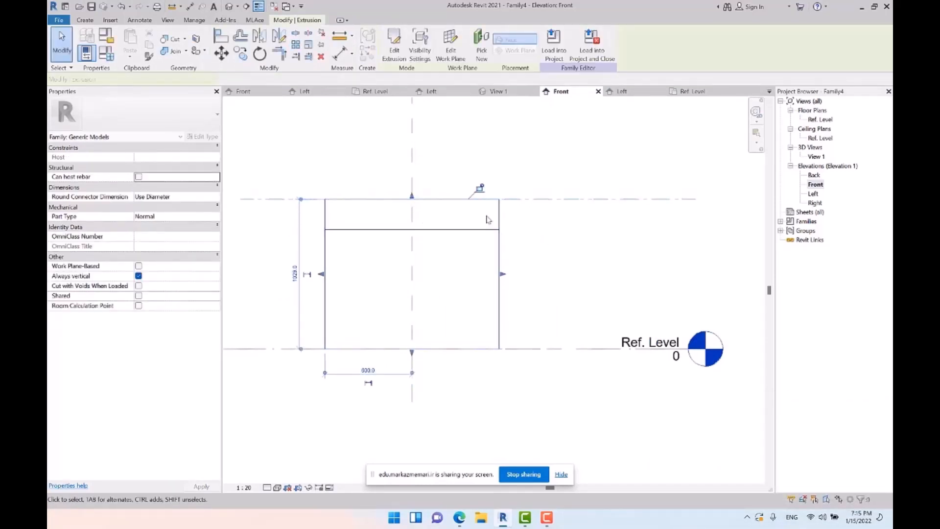
left_click(481, 189)
Try to stretch the other panel's top edge up to the horizontal reference plane, removing the conflicting constraints
left_click(480, 230)
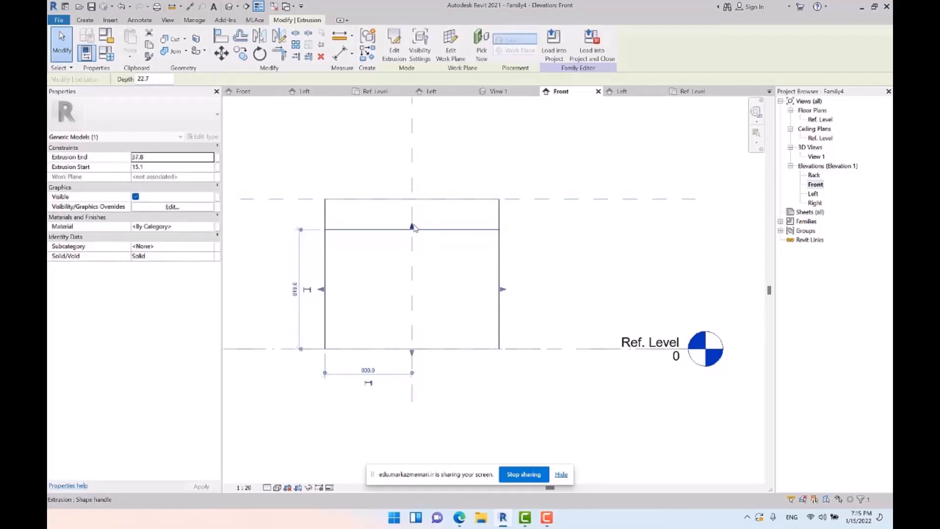
left_click_drag(414, 227, 418, 199)
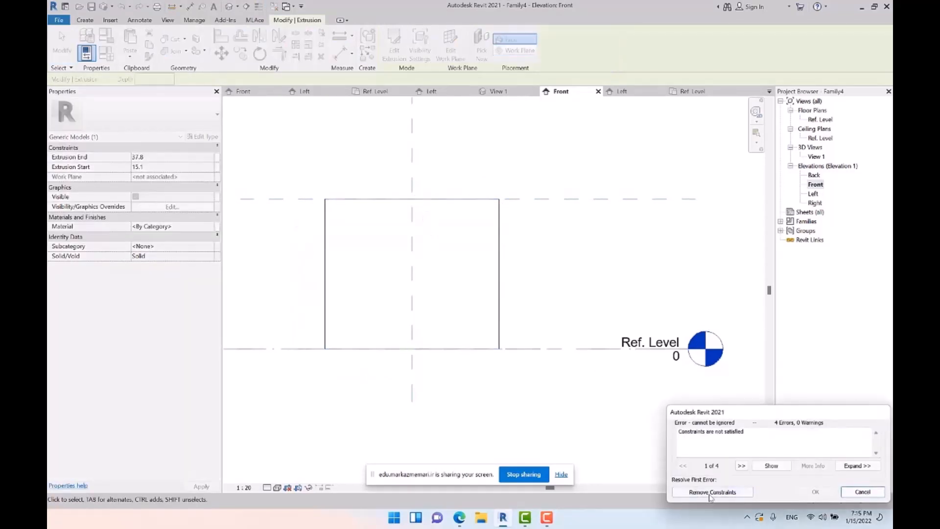
left_click(711, 492)
left_click(562, 262)
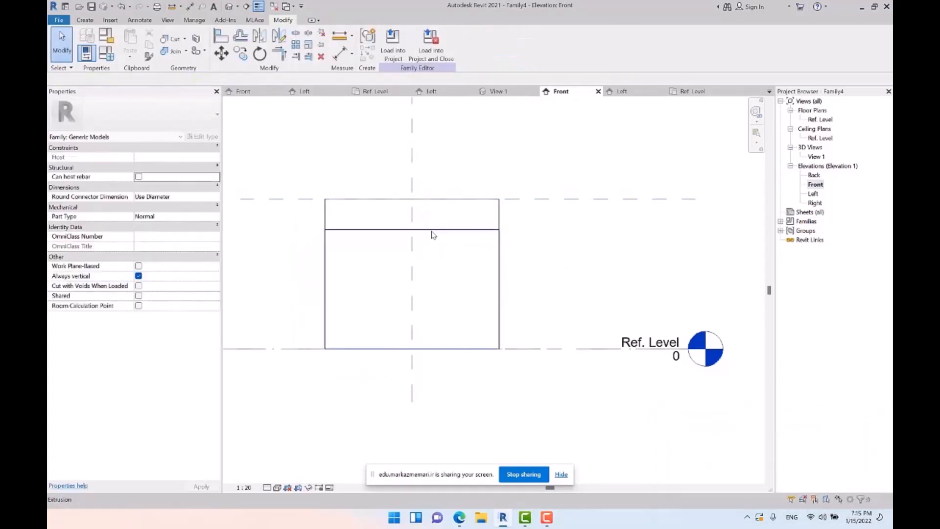
Align the shorter panel's top edge with the upper horizontal reference plane and lock the alignment
left_click(413, 228)
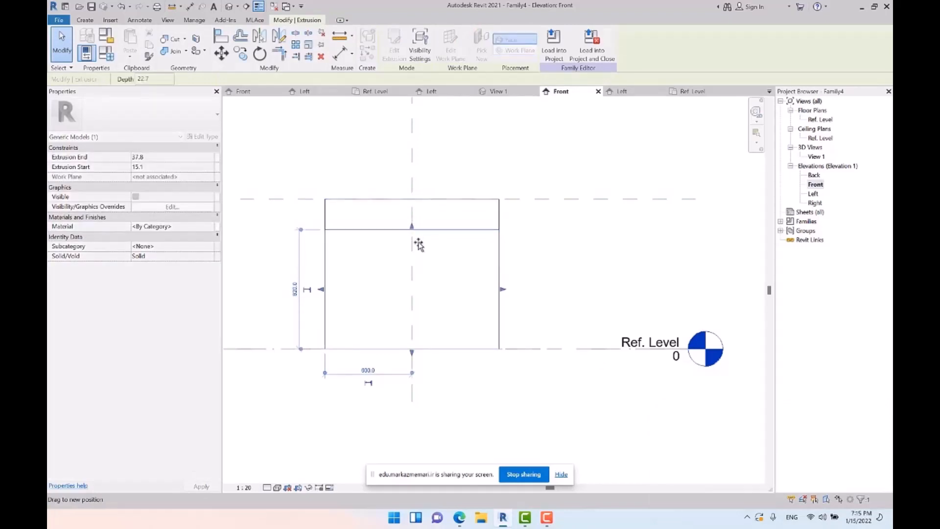
left_click_drag(419, 245, 425, 257)
key("Escape")
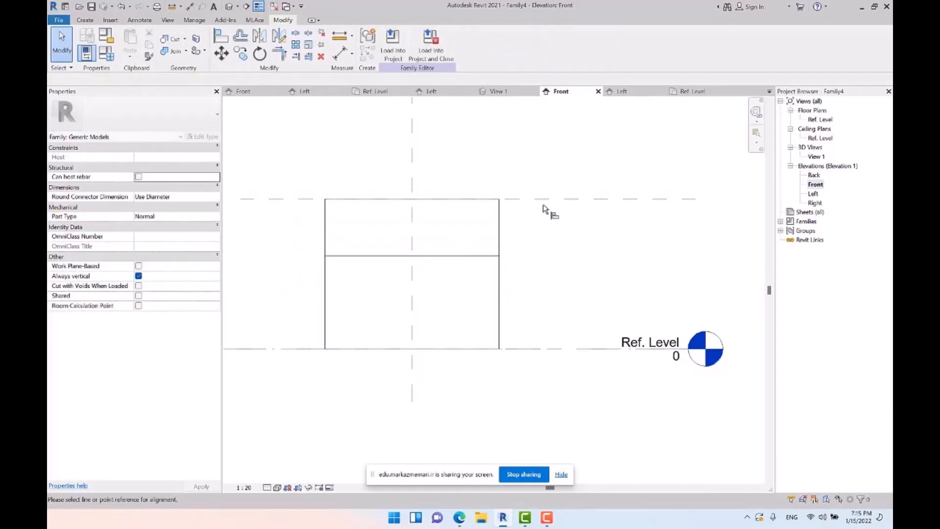
key("a")
key("l")
left_click(541, 199)
left_click(457, 256)
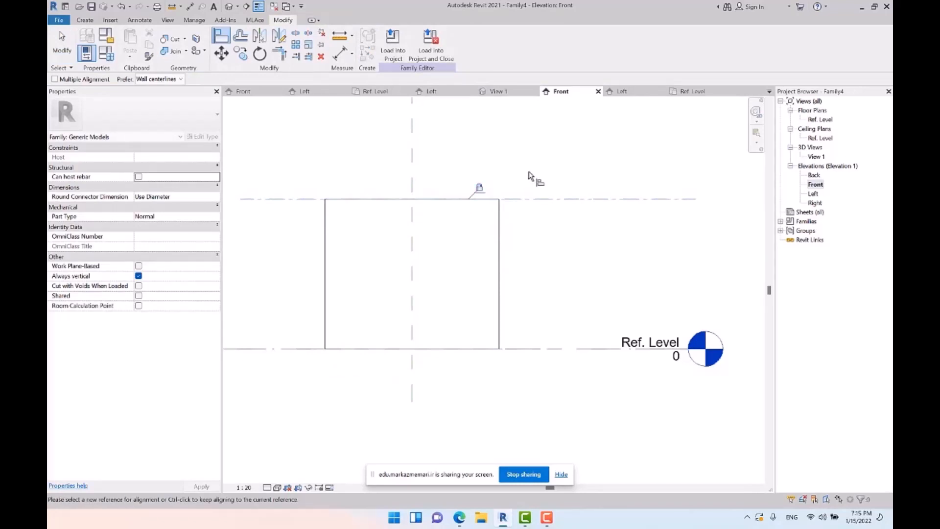
key("Escape")
key("Escape")
Set the Glass Height and Glass Width family parameters to 600 and apply them to the model
left_click(86, 53)
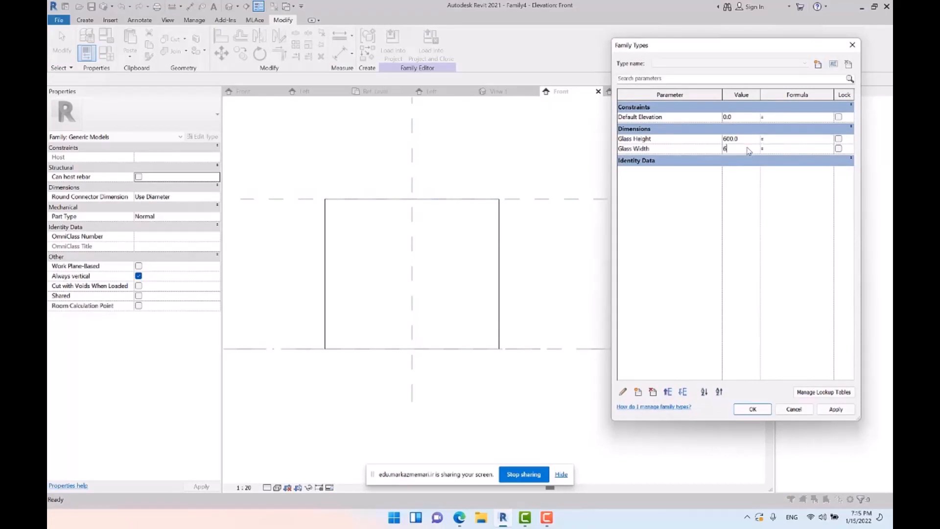
left_click(829, 410)
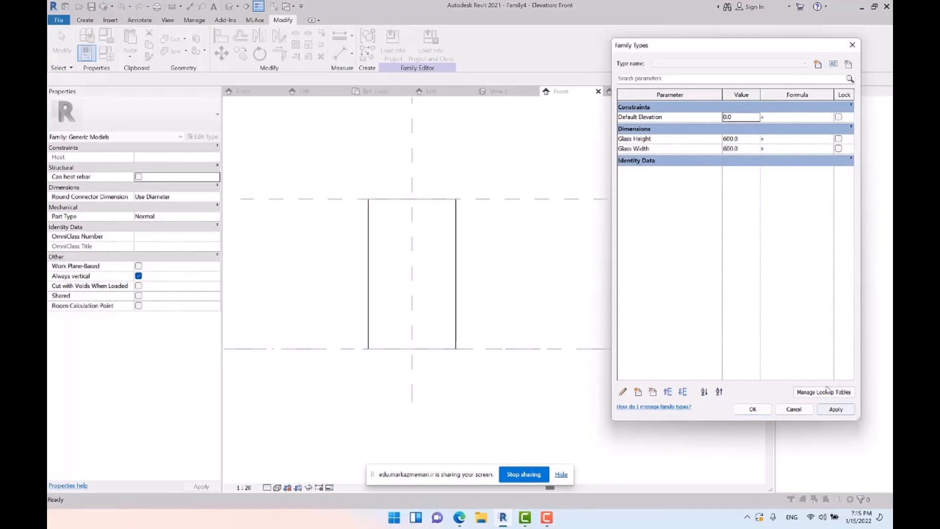
left_click(753, 409)
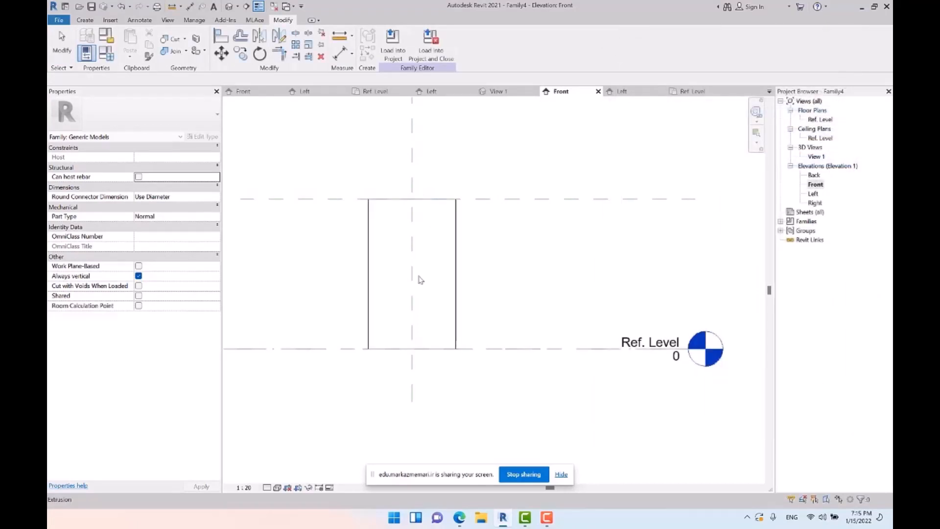
In the 3D view, associate the material of both glass panels with a new family type parameter named Glass
double_click(821, 119)
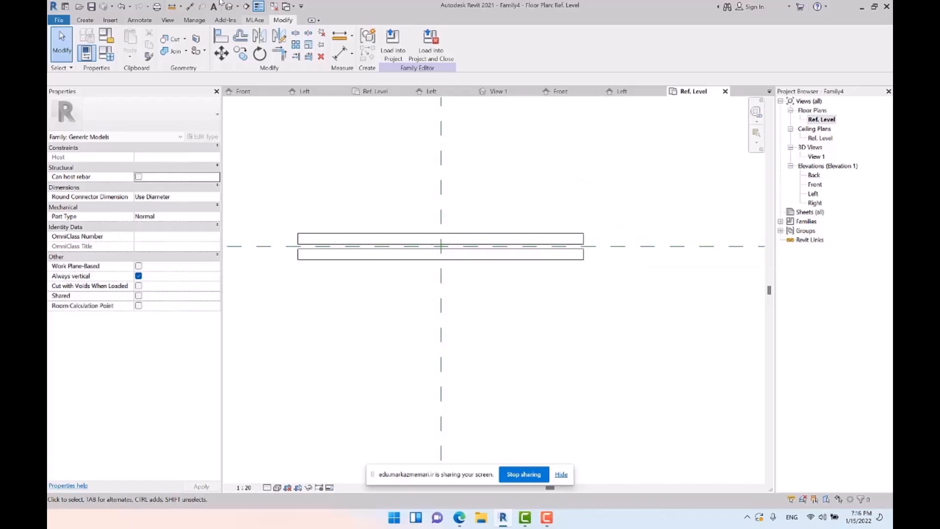
left_click(228, 6)
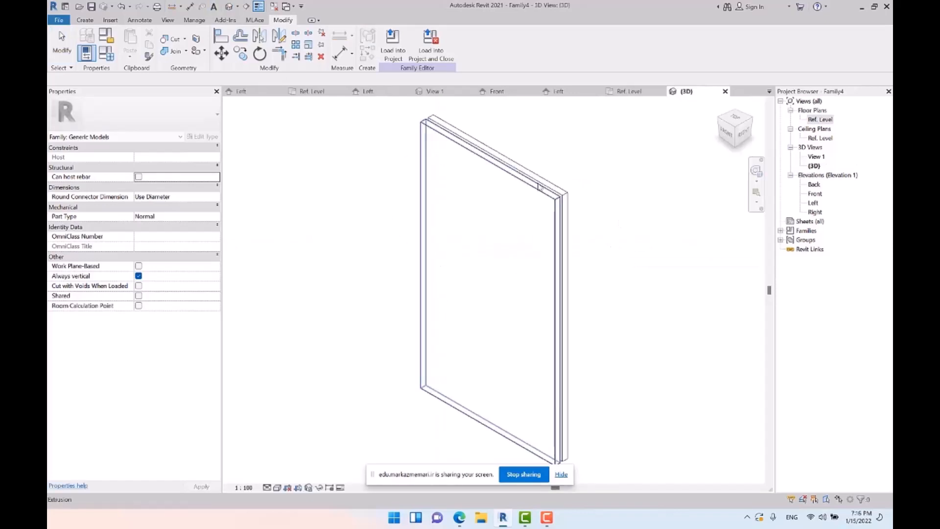
left_click(552, 177)
left_click(557, 187, "ctrl")
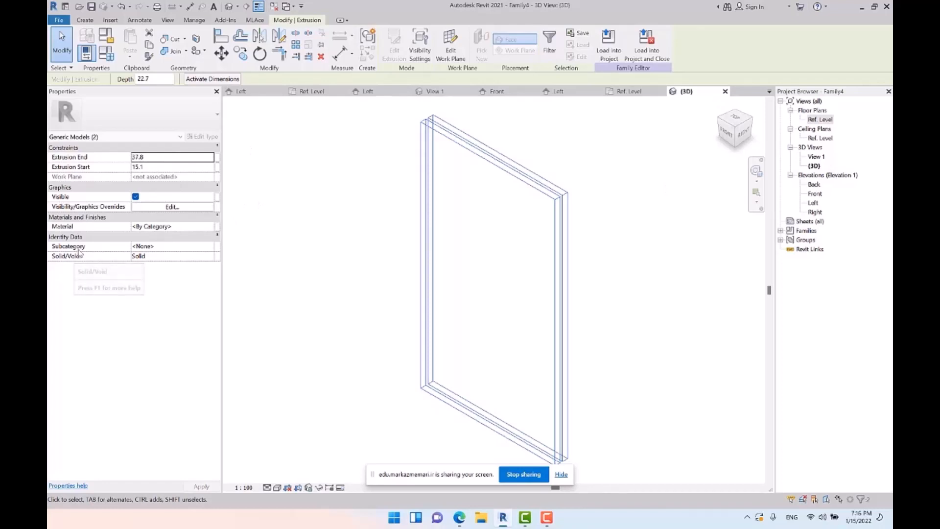
left_click(217, 227)
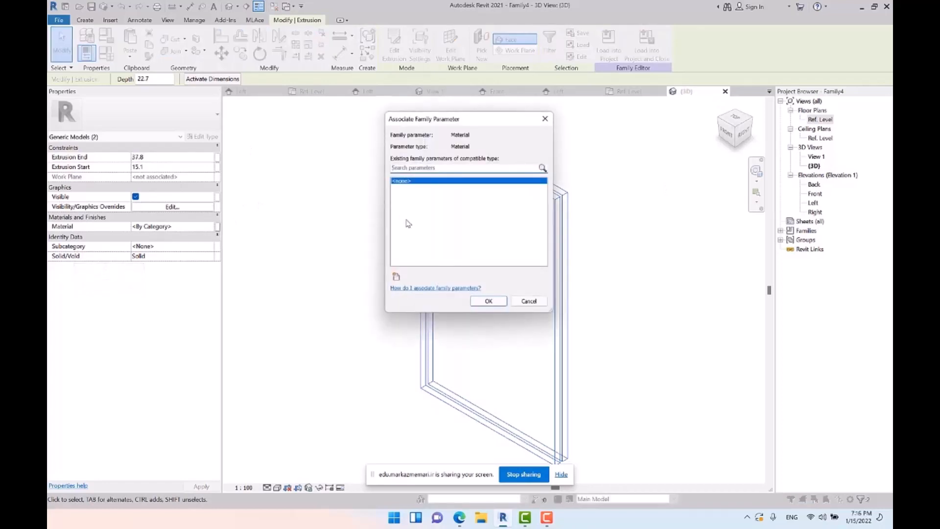
left_click(396, 277)
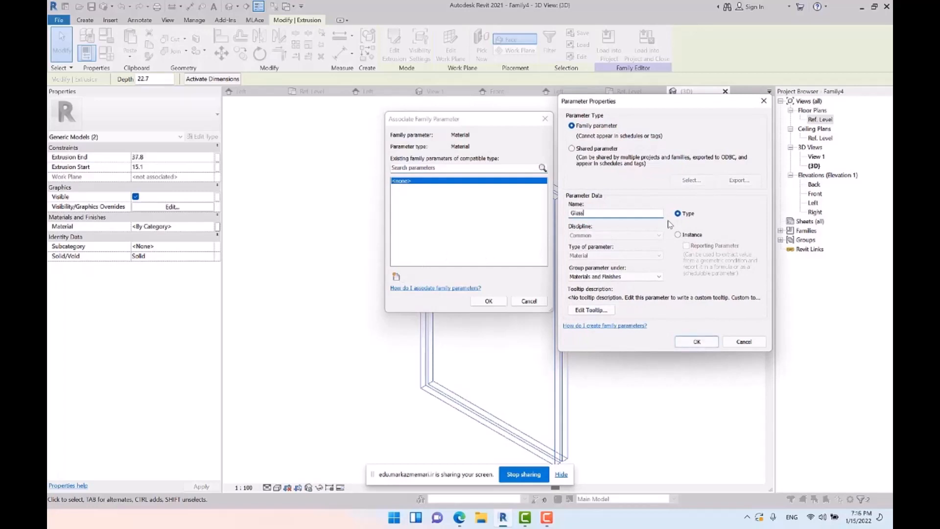
key("Return")
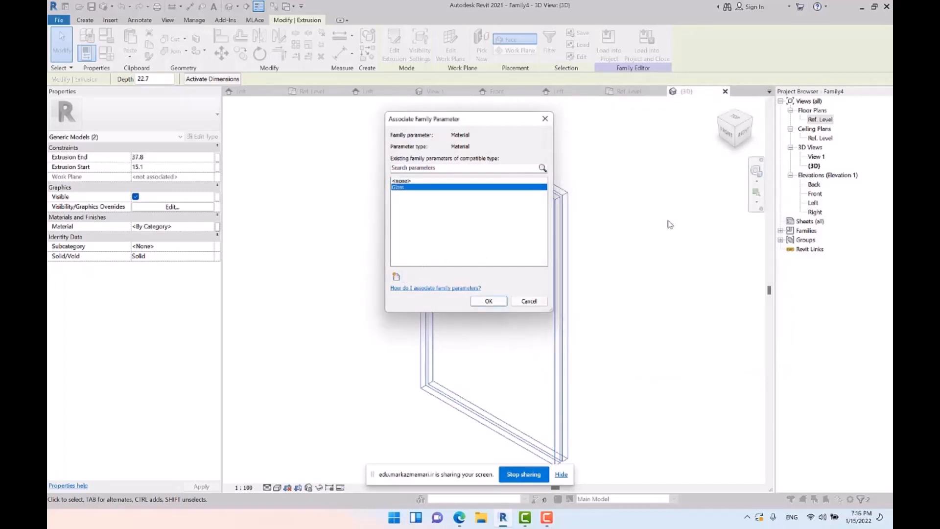
left_click(489, 300)
left_click(622, 262)
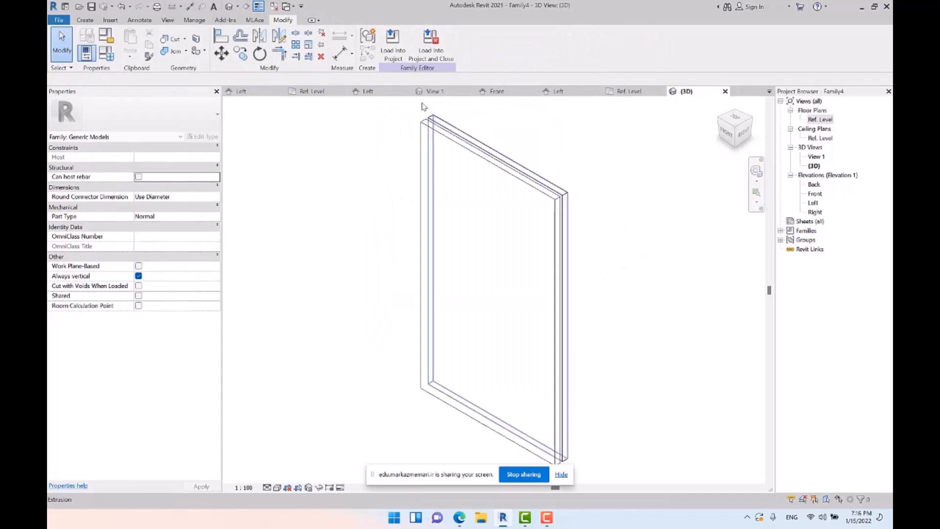
Load the glass panel family into Family1 and place one instance on the interior side of the wall in plan
left_click(392, 44)
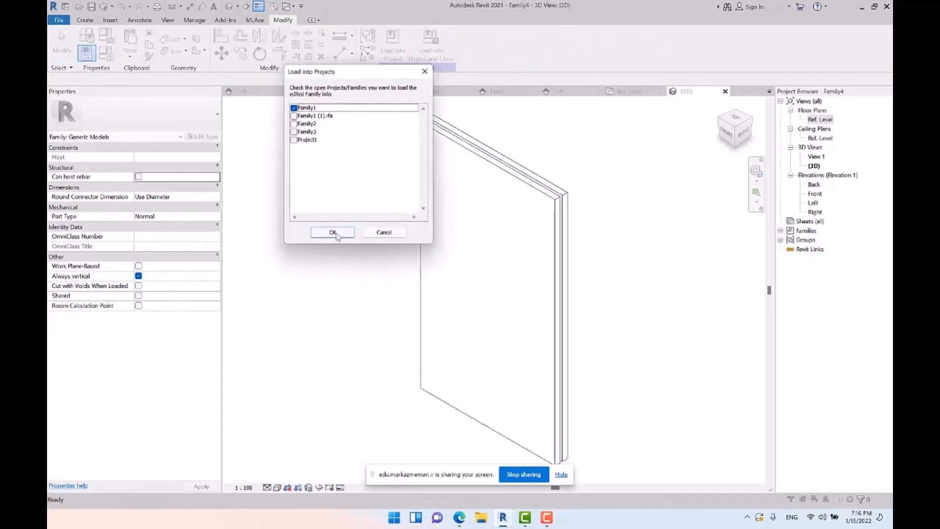
left_click(334, 232)
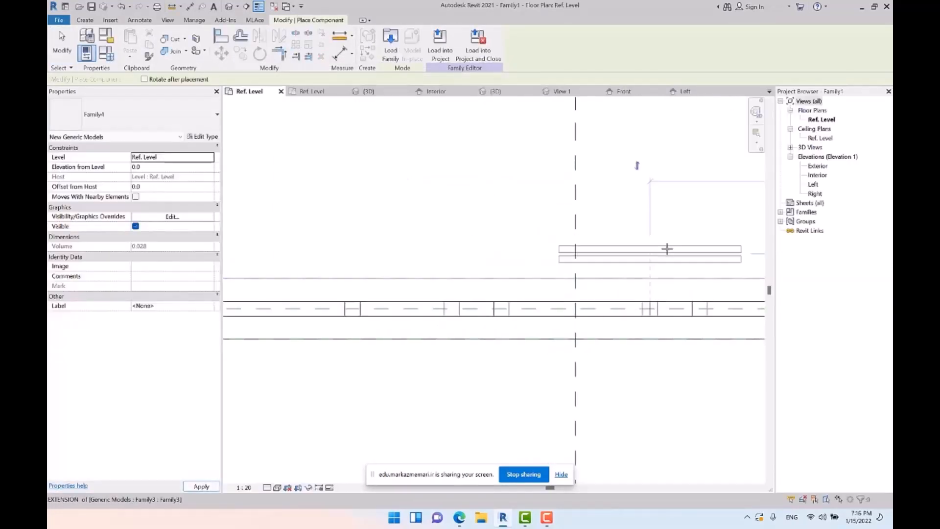
scroll(667, 249, "down", 2)
left_click(450, 325)
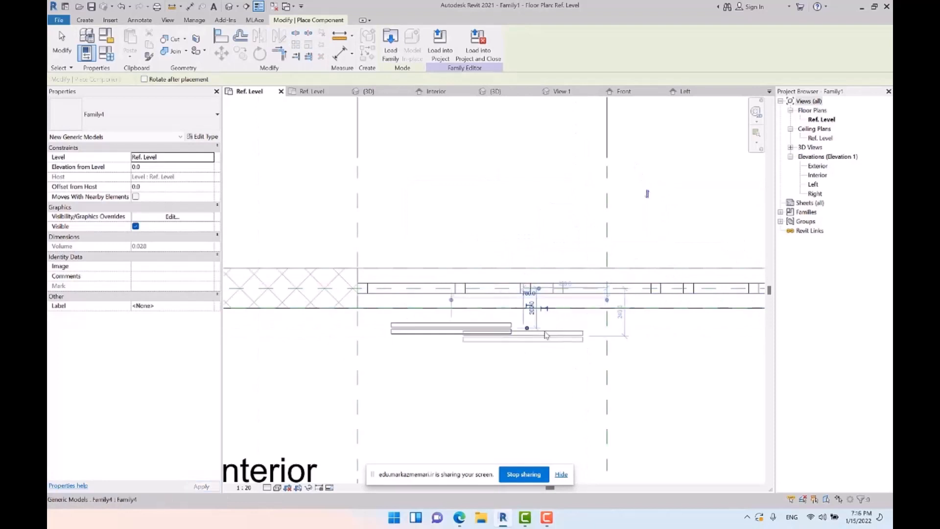
key("Escape")
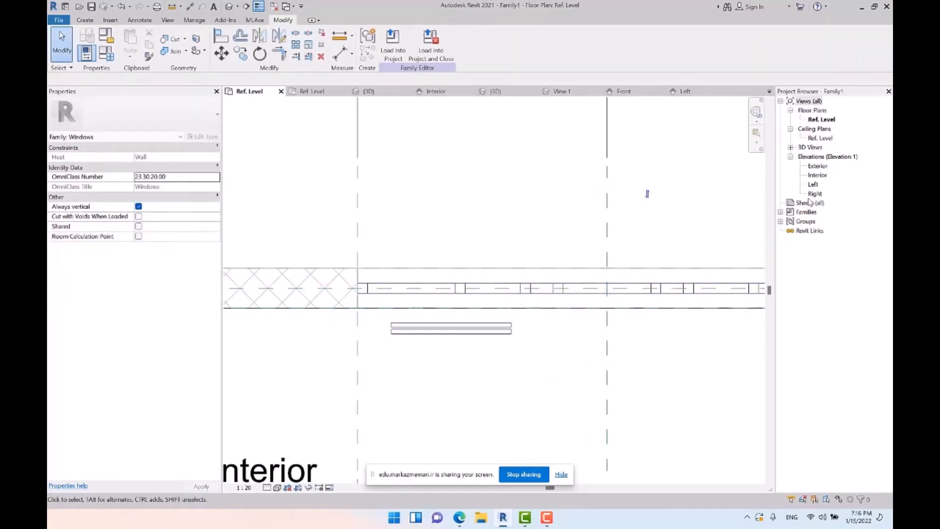
In the Interior elevation, copy the glass panel up into the window's upper left opening
double_click(817, 175)
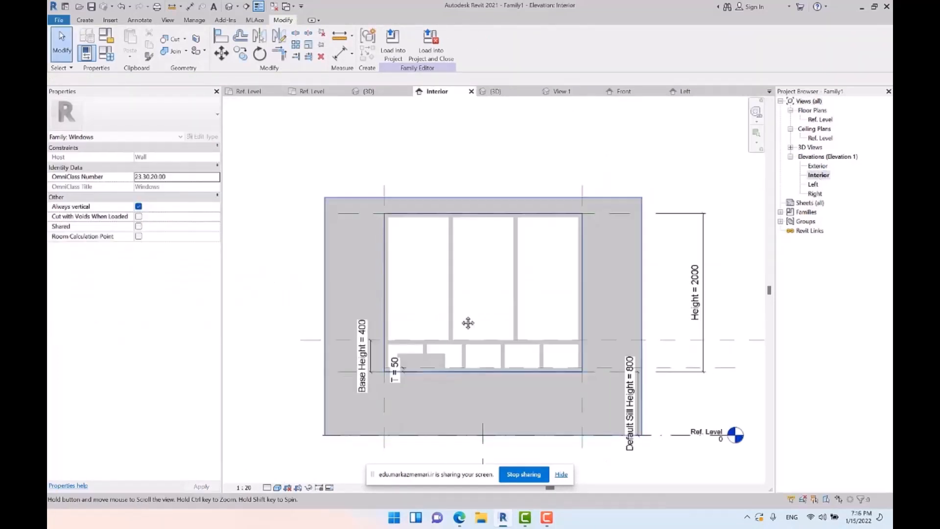
middle_click_drag(490, 446, 480, 375)
left_click(453, 323)
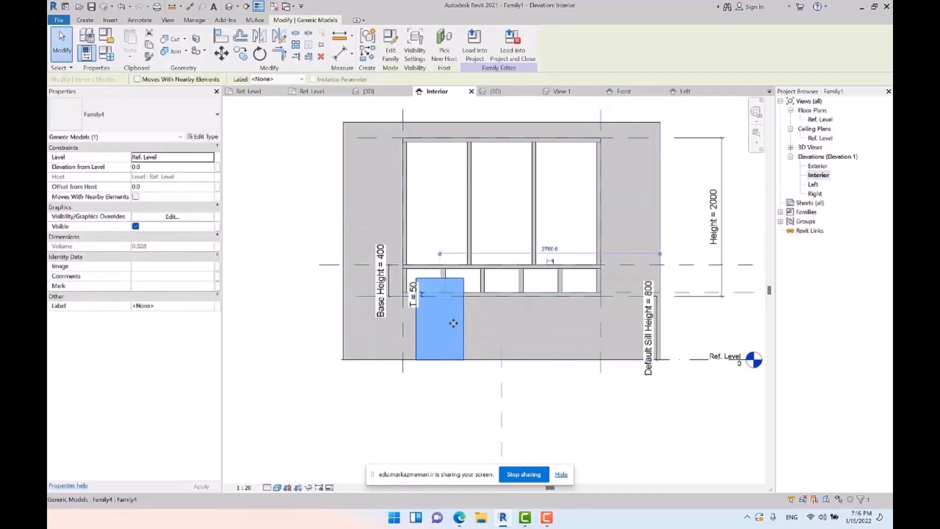
left_click_drag(451, 317, 437, 200)
Duplicate the copied upper panel's type under the name Top
left_click(204, 137)
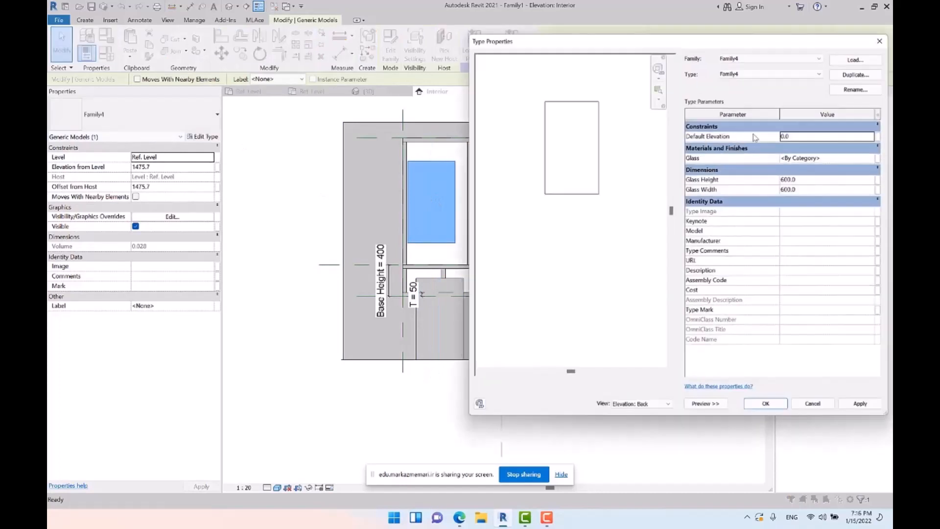
left_click(843, 74)
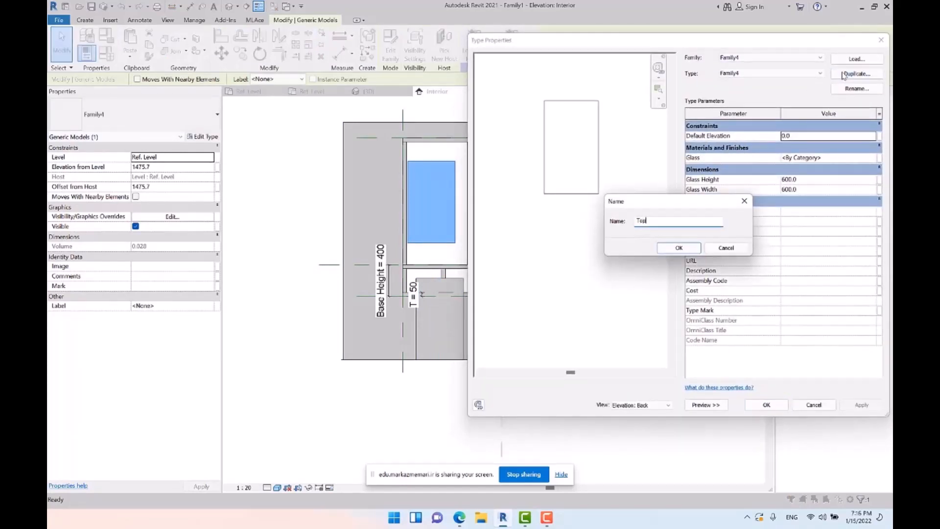
type("Top")
key("Return")
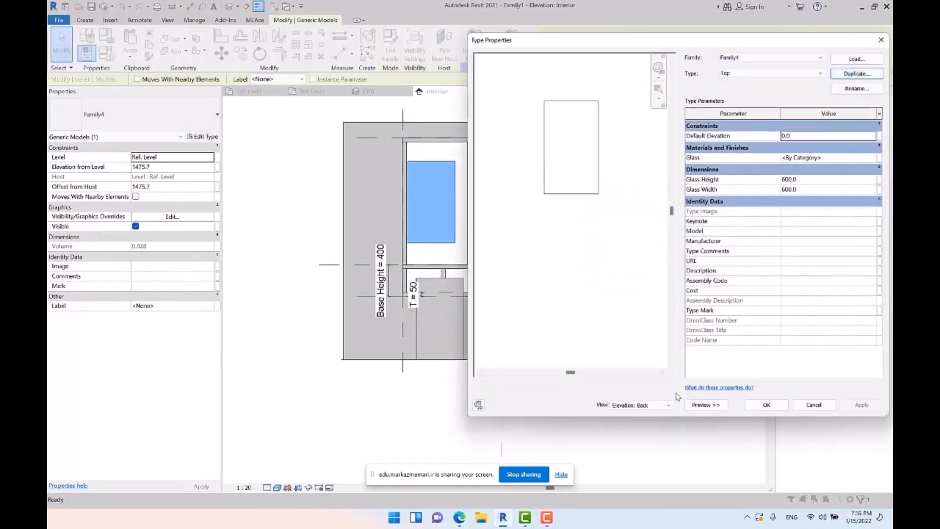
left_click(766, 405)
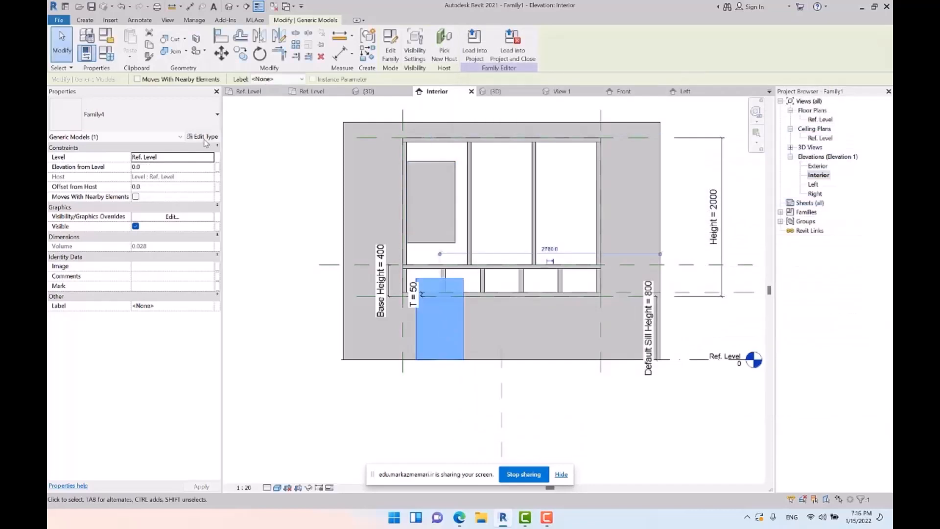
Duplicate the lower glass panel's type under the name Base
left_click(203, 137)
left_click(856, 74)
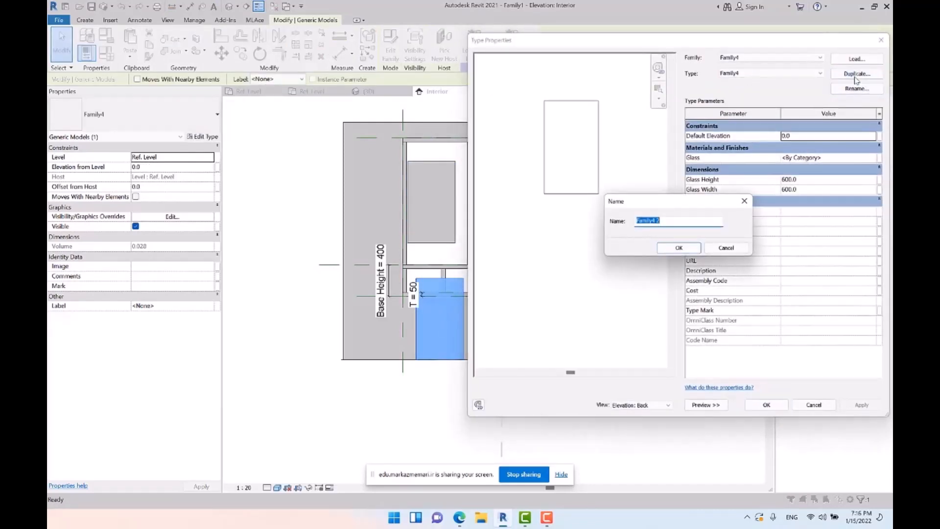
key("Return")
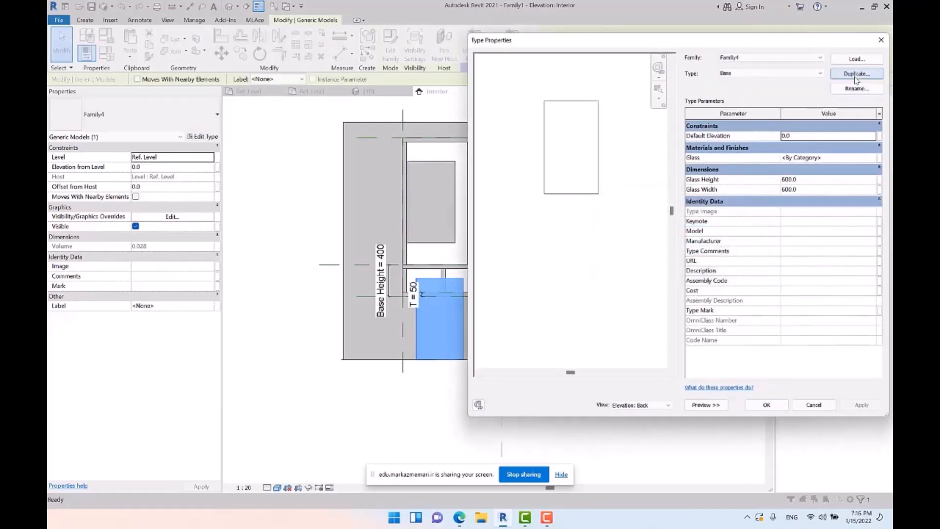
left_click(761, 407)
Move the Top panel up across the window head and the Base panel up over the window's lower rail
left_click_drag(445, 190, 436, 131)
scroll(469, 299, "up", 2)
left_click(439, 336)
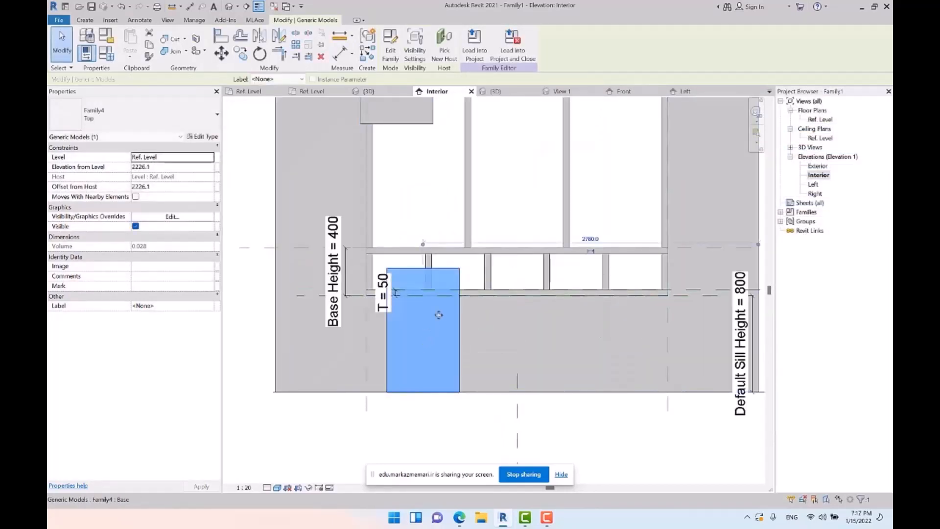
left_click_drag(438, 315, 499, 220)
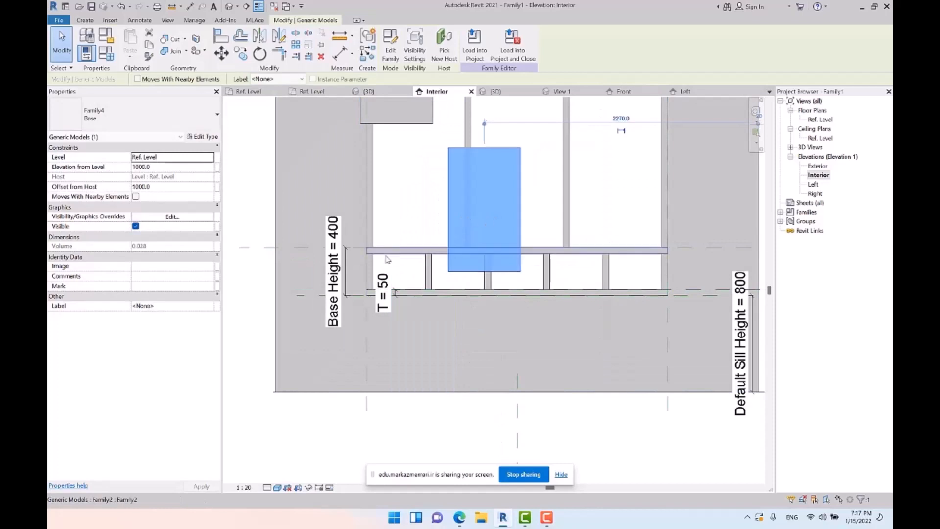
Align the Base panel's bottom edge with the reference plane along the bottom frame's upper face and lock it
middle_click_drag(456, 257, 495, 264)
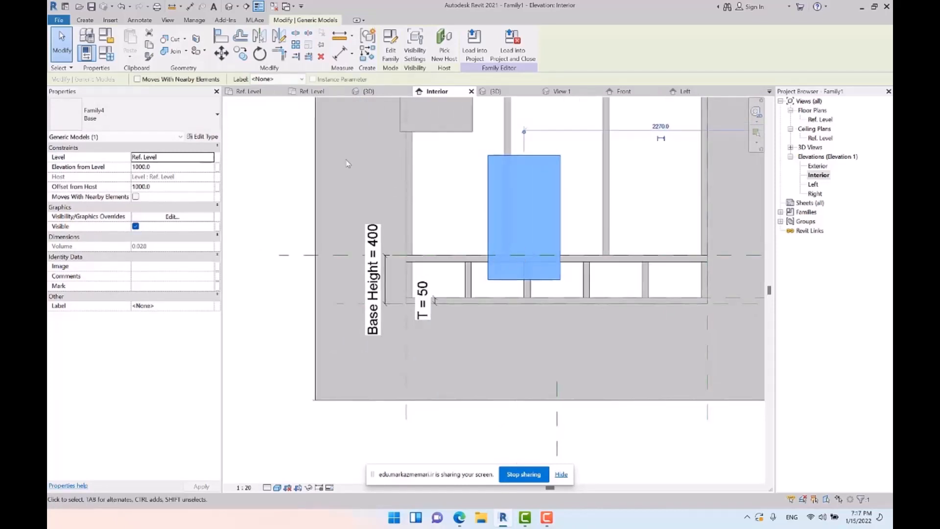
left_click(223, 37)
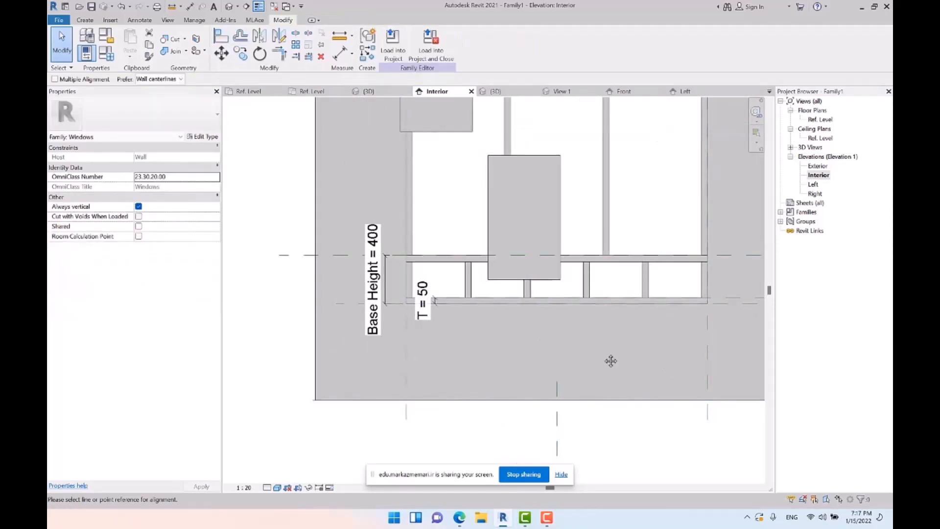
middle_click_drag(611, 361, 578, 327)
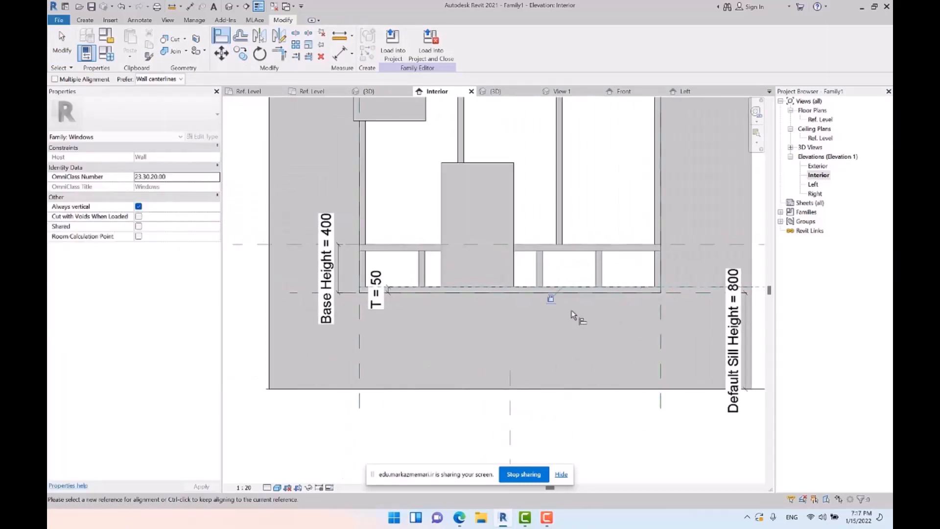
key("Escape")
scroll(485, 223, "up", 2)
left_click(483, 287)
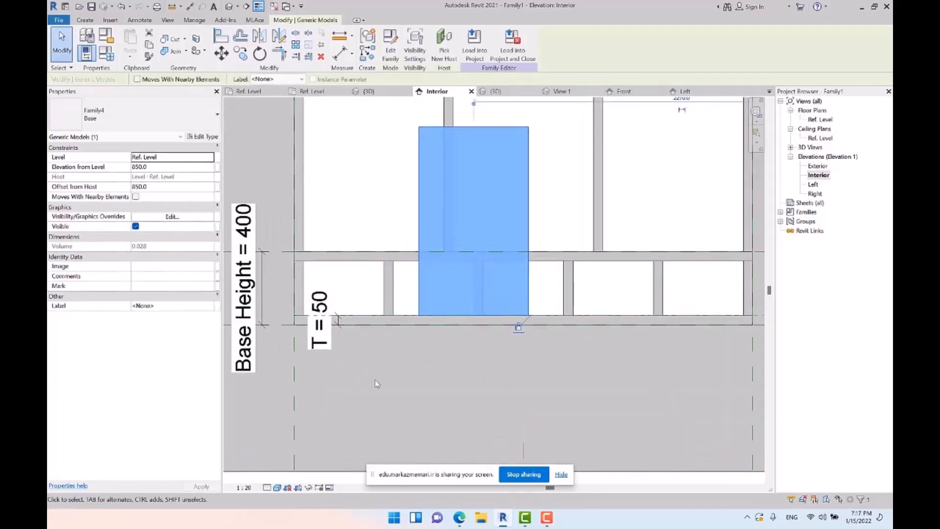
Draw a vertical reference plane along the inner face of the window's left frame post, extending down past the wall
scroll(382, 416, "down", 4)
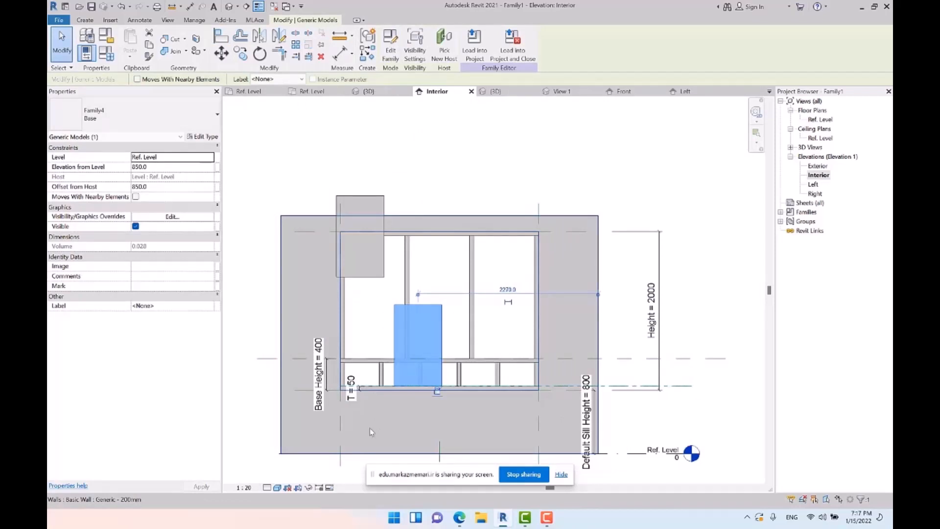
middle_click_drag(370, 428, 358, 350)
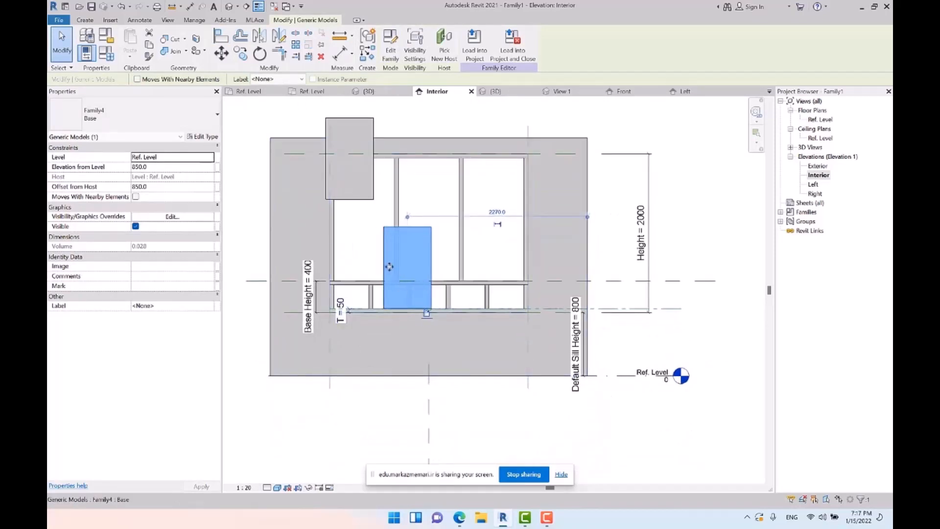
scroll(338, 269, "up", 2)
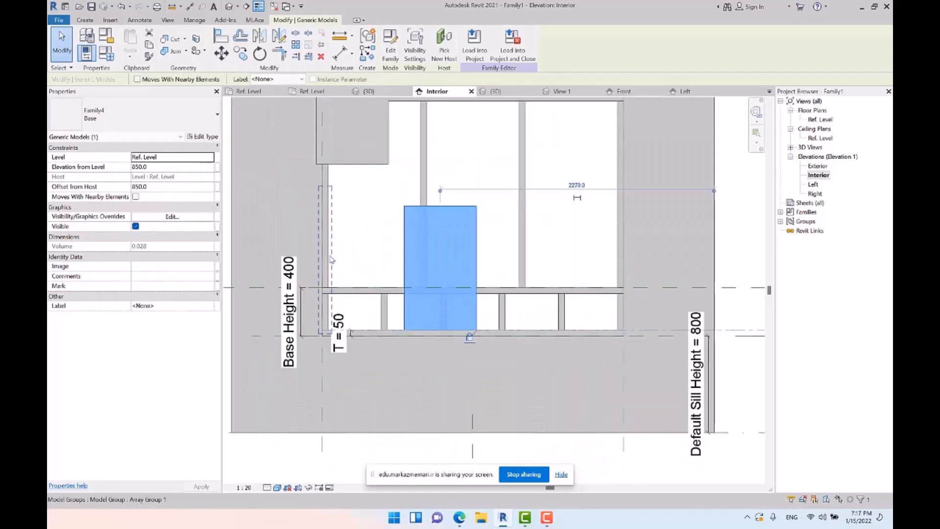
key("Escape")
key("r")
key("p")
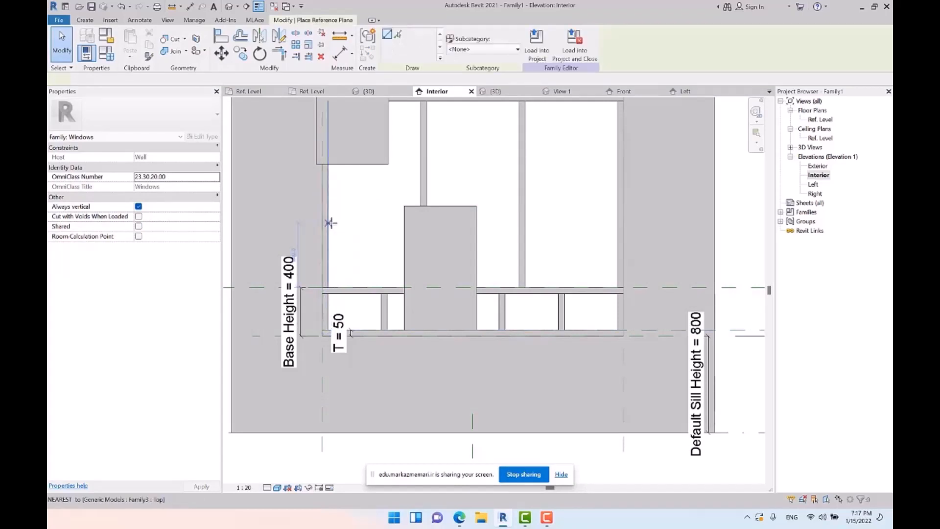
scroll(333, 318, "down", 3)
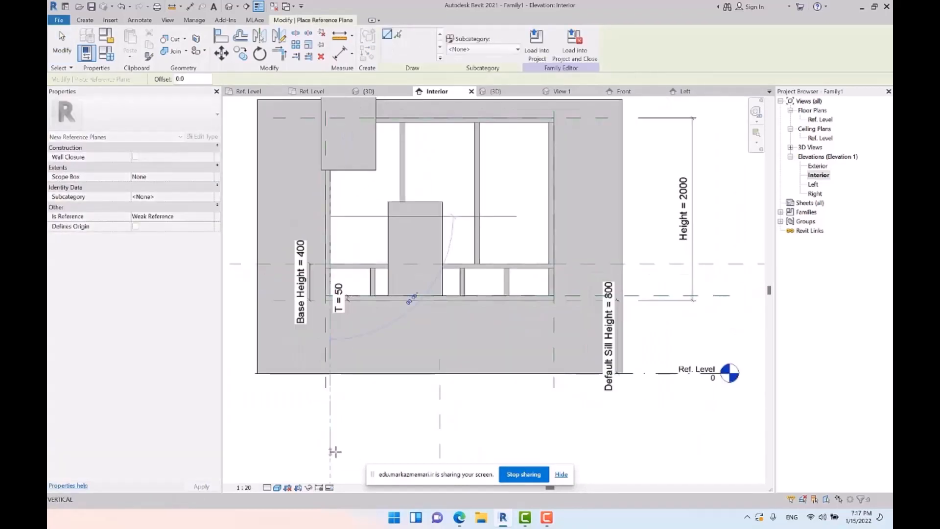
key("Escape")
key("Escape")
Dimension between the window's left reference plane and the new vertical plane, and label the dimension with parameter T
key("d")
key("i")
scroll(343, 406, "up", 3)
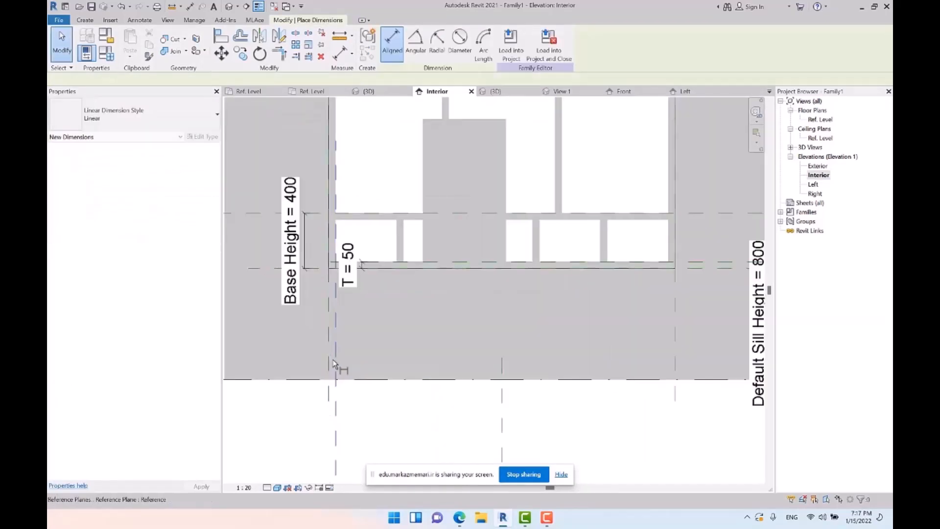
left_click(375, 402)
key("Escape")
key("Escape")
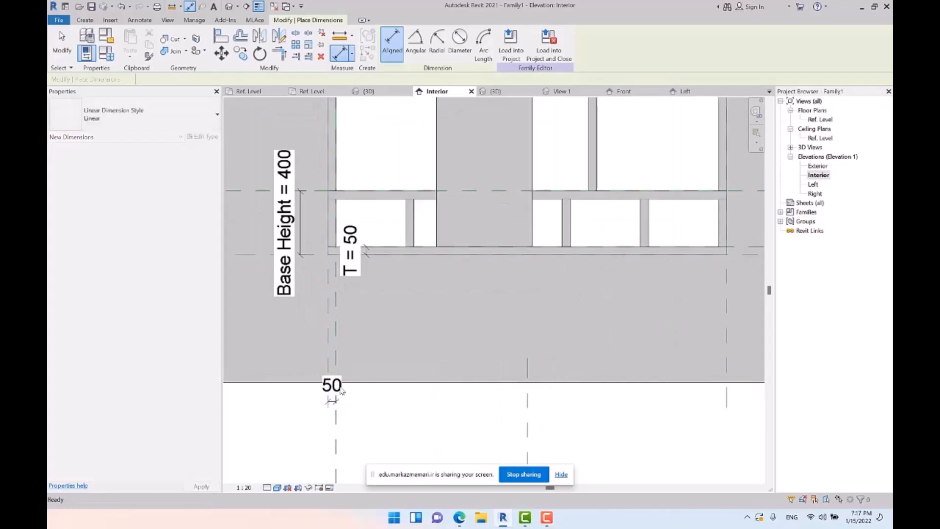
left_click(337, 386)
left_click(428, 44)
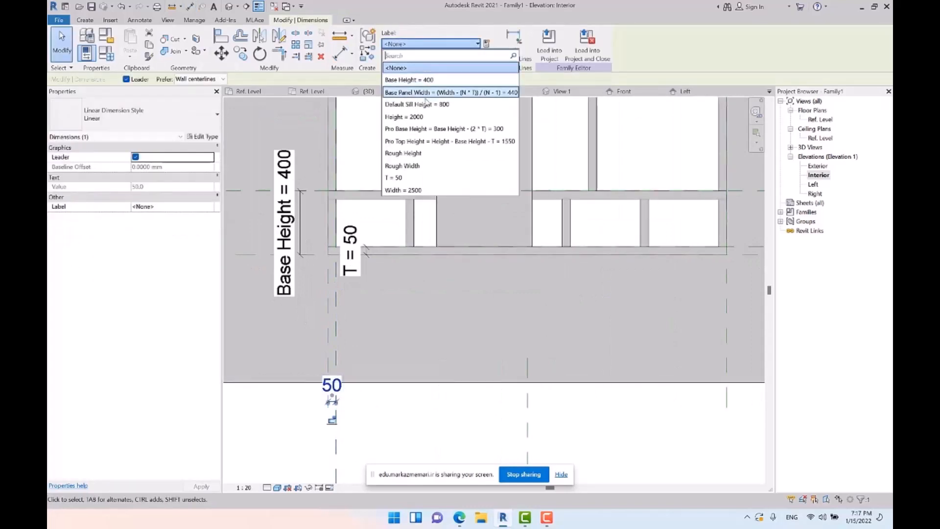
left_click(431, 178)
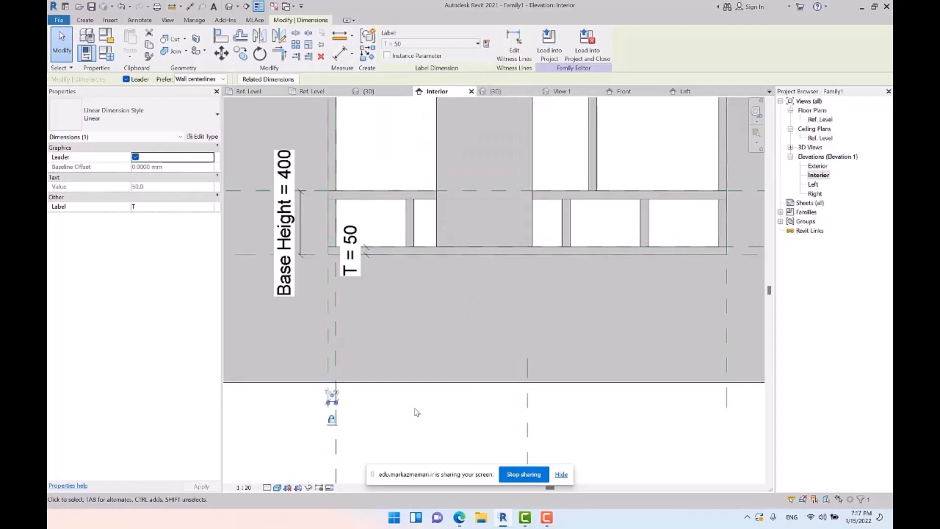
left_click(398, 417)
Align the Base panel's left edge with the vertical reference plane along the left frame post's inner face and lock it
left_click(462, 169)
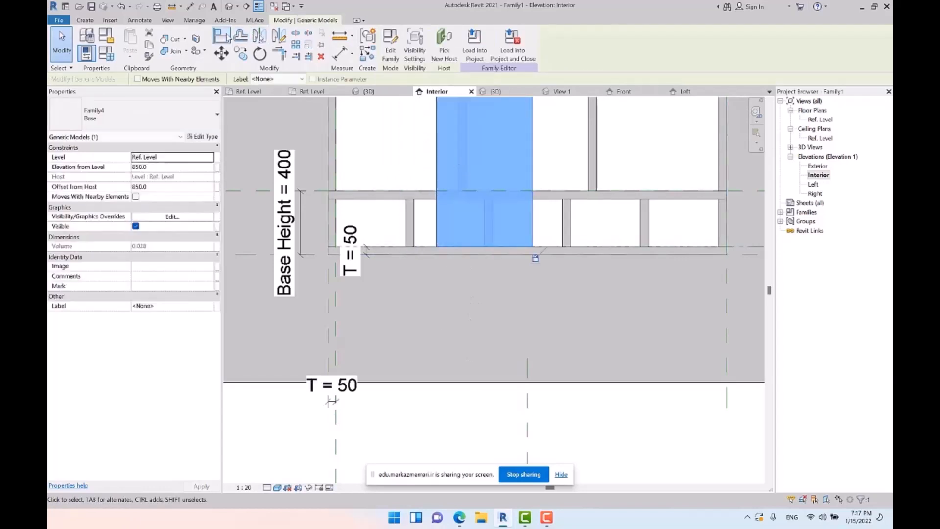
left_click(336, 436)
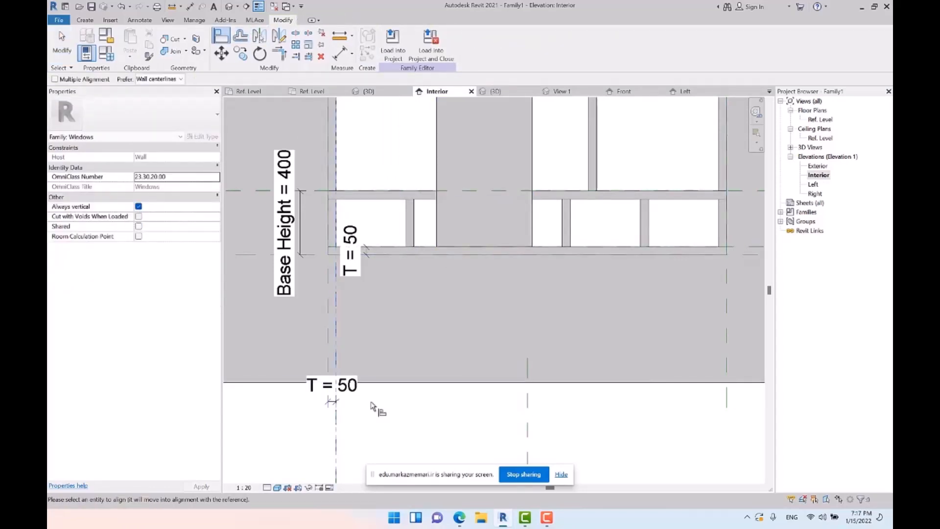
left_click(437, 229)
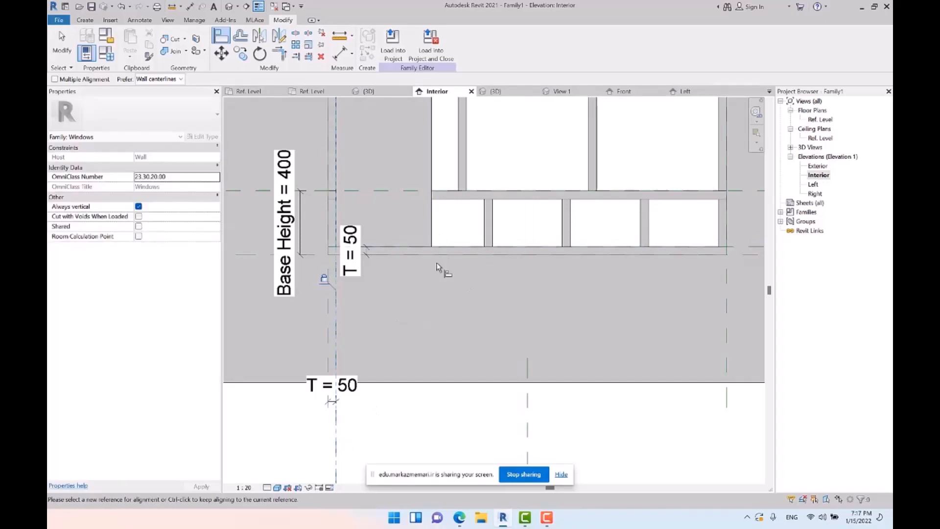
scroll(346, 300, "down", 2)
key("Escape")
Associate the Base panel type's Glass Height with the Pro Base Height family parameter
left_click(374, 184)
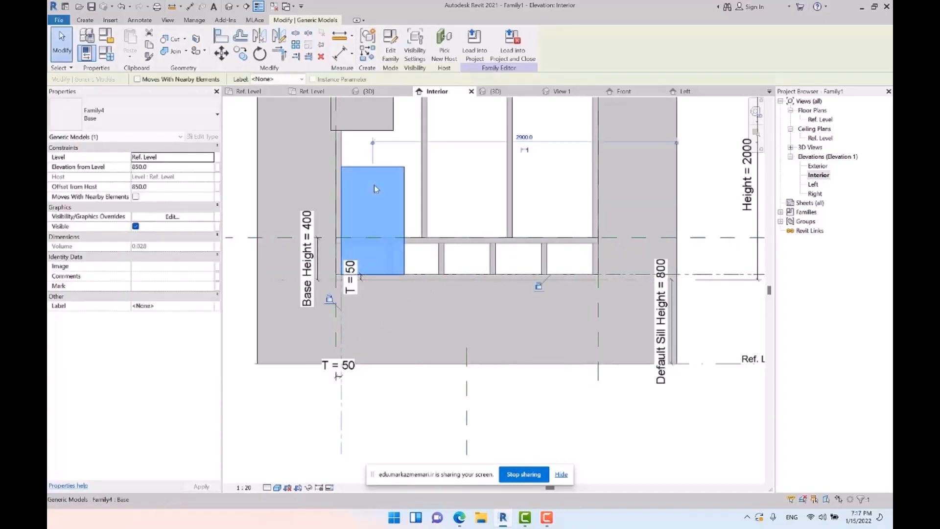
scroll(384, 255, "up", 2)
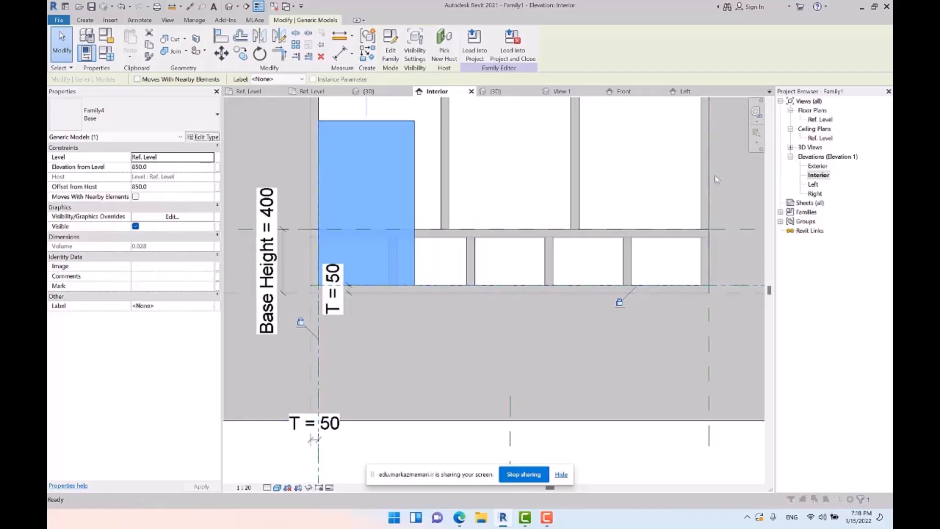
left_click(879, 180)
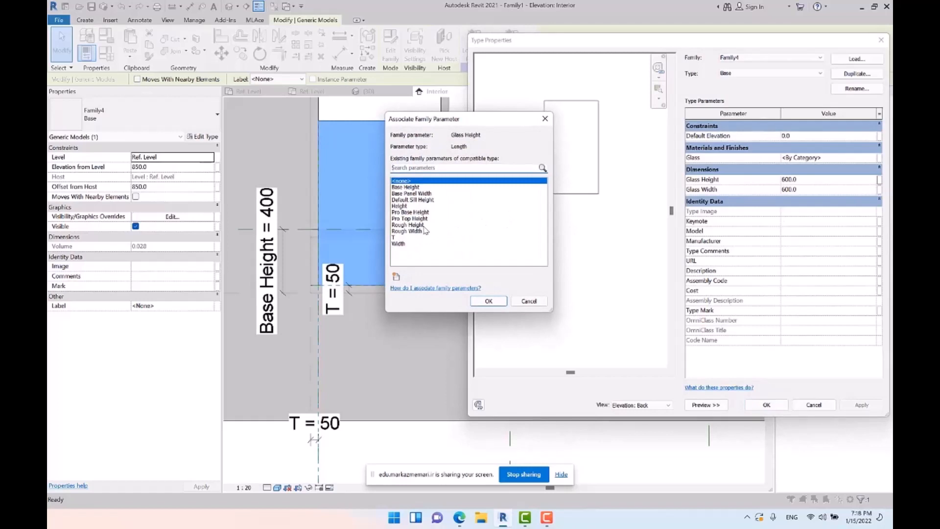
left_click(413, 213)
left_click(489, 300)
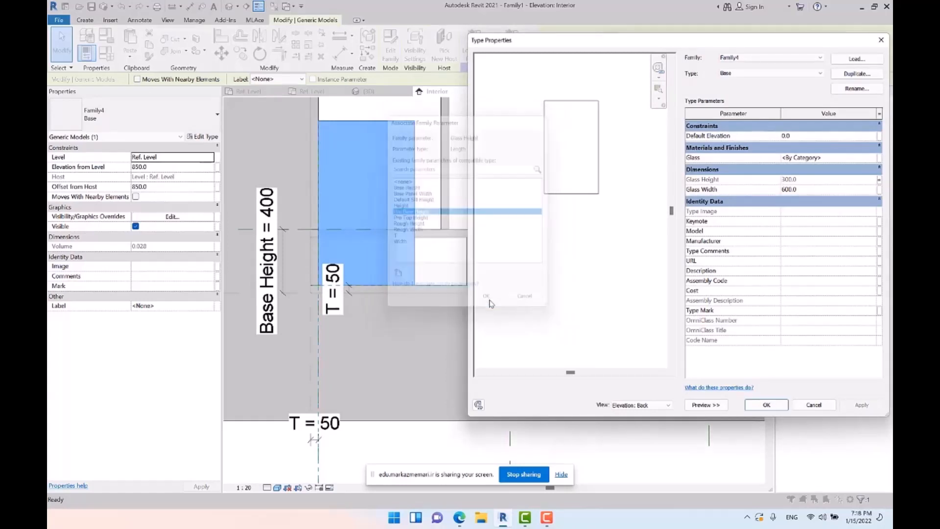
left_click(767, 404)
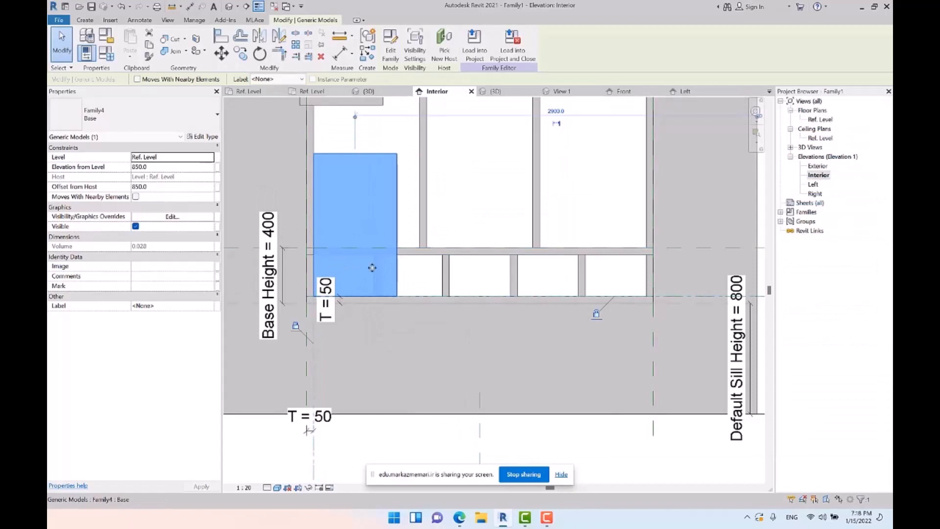
Associate the Base panel type's Glass Width with the Base Panel Width family parameter
left_click(202, 136)
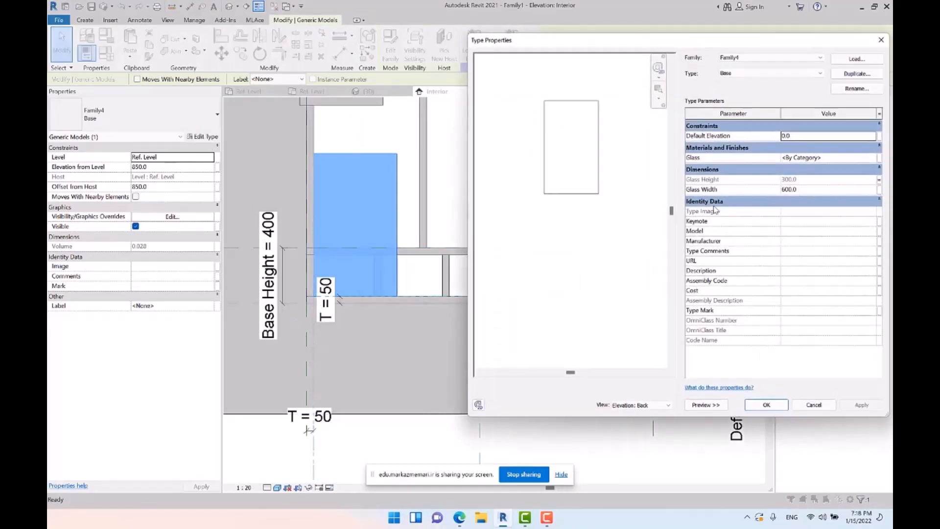
left_click(880, 191)
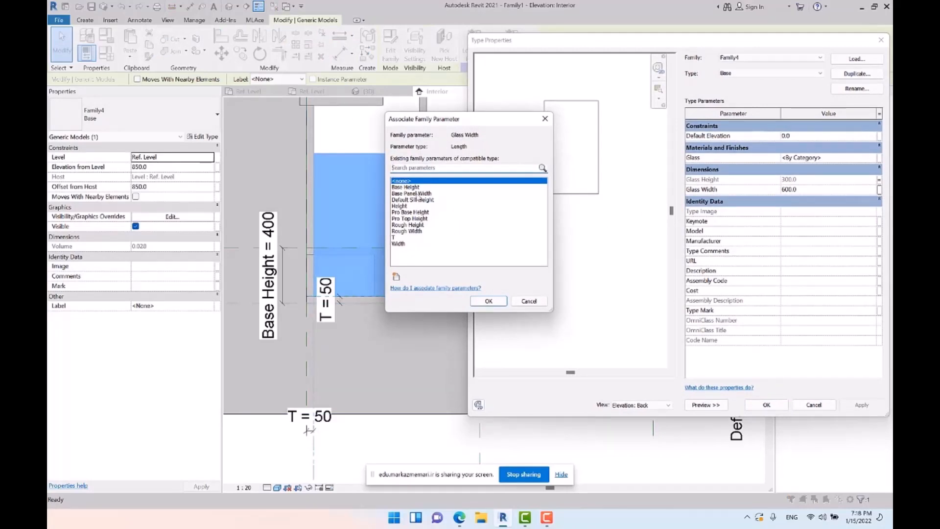
left_click(414, 193)
left_click(489, 301)
left_click(766, 404)
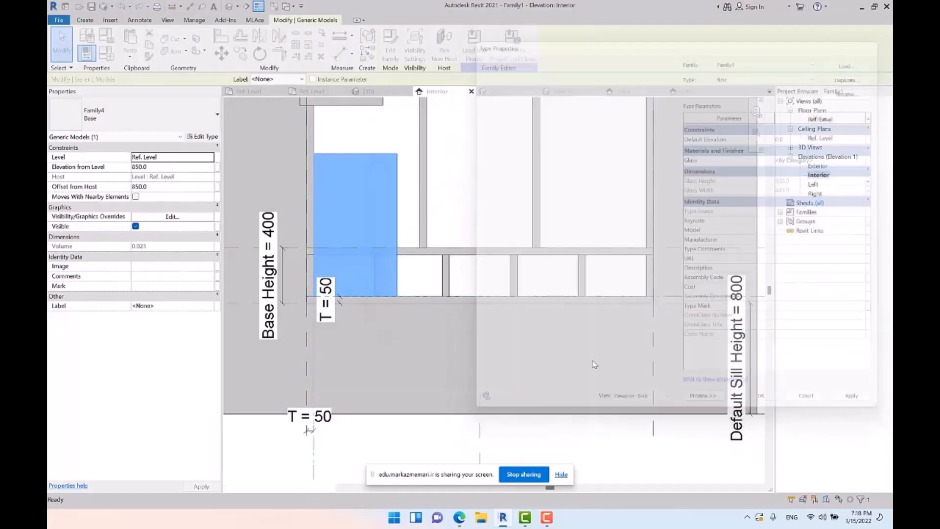
left_click(492, 193)
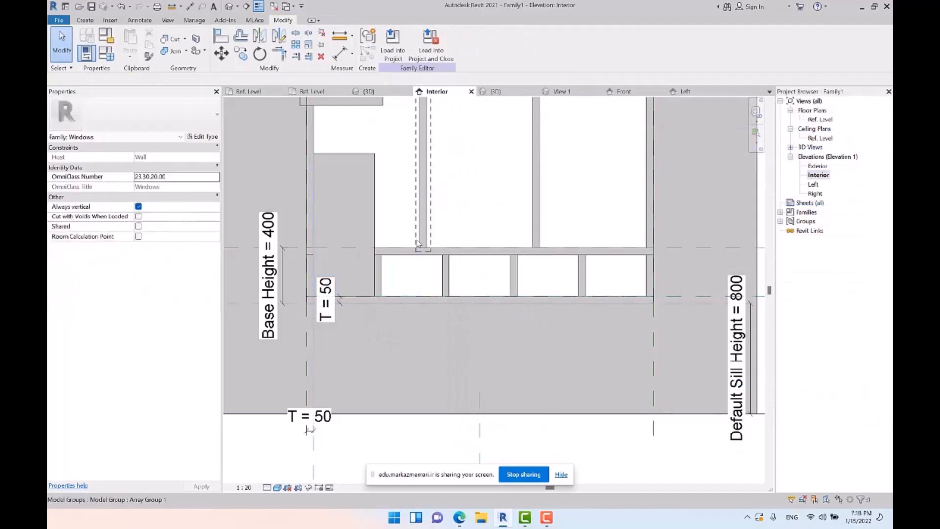
Assign the Glass material to the Base panel type's Glass parameter
left_click(365, 269)
left_click(202, 136)
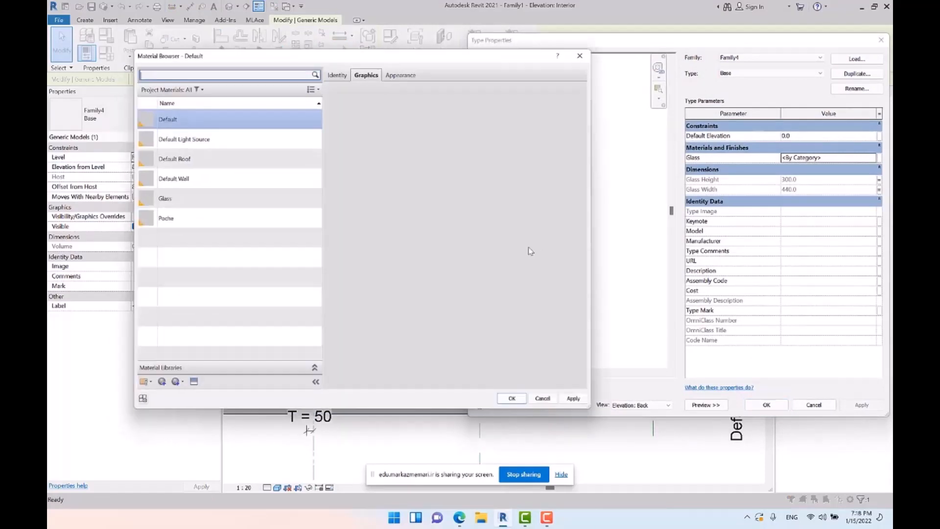
double_click(202, 199)
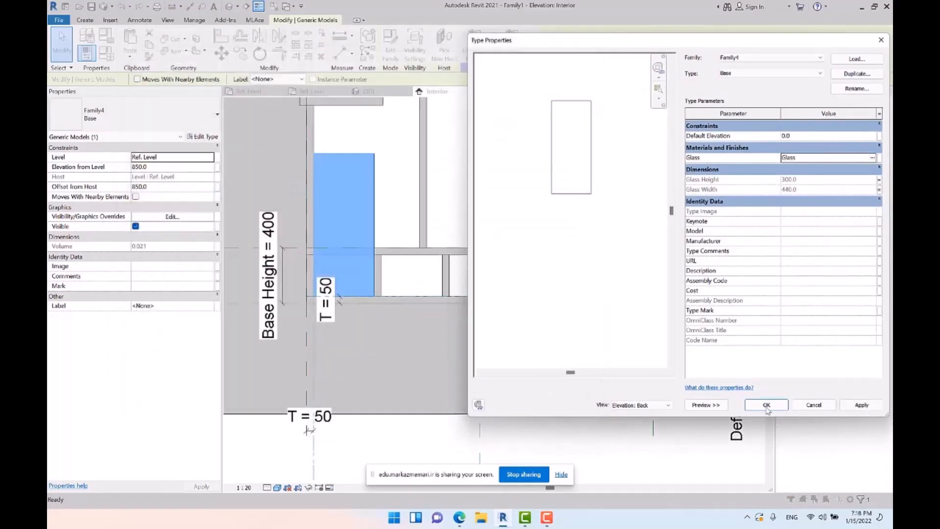
left_click(766, 406)
left_click(474, 193)
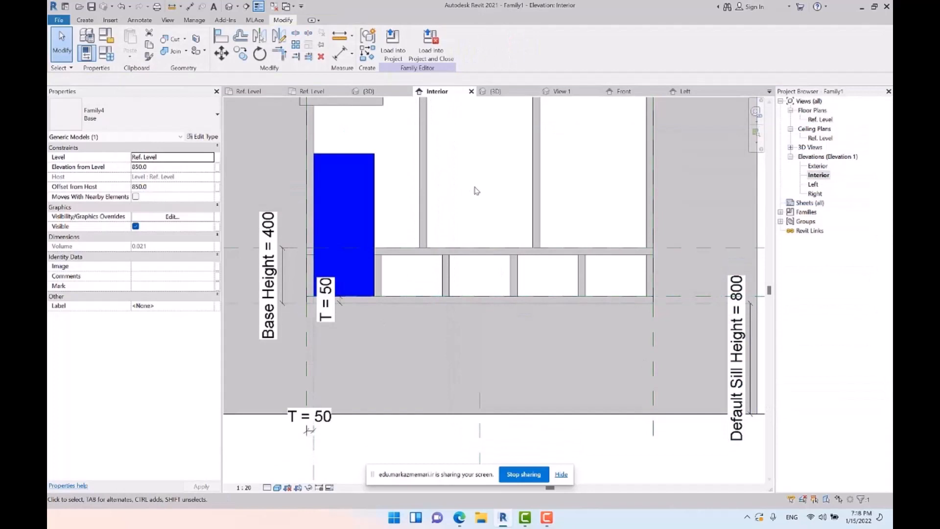
Open the panel family for editing and dimension its height from Ref. Level to the upper reference plane in the Front elevation
double_click(359, 181)
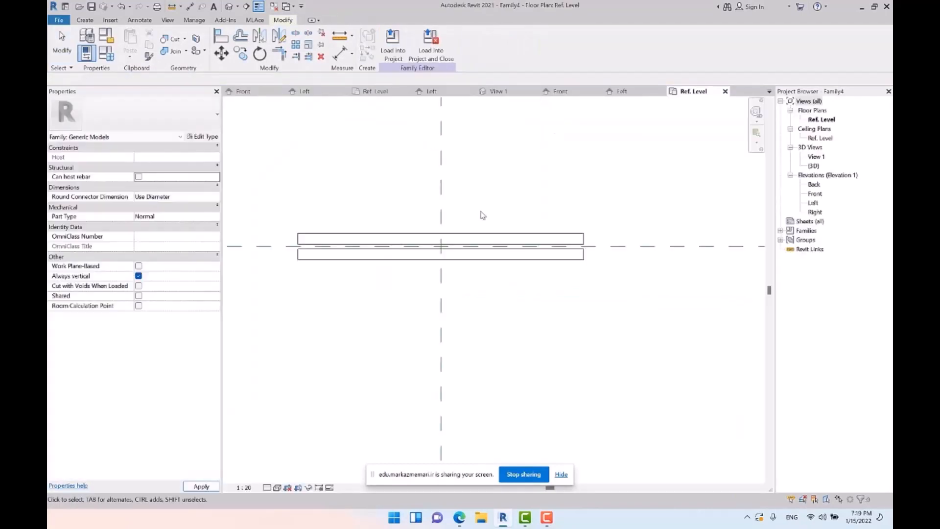
double_click(812, 195)
key("d")
key("i")
left_click(522, 199)
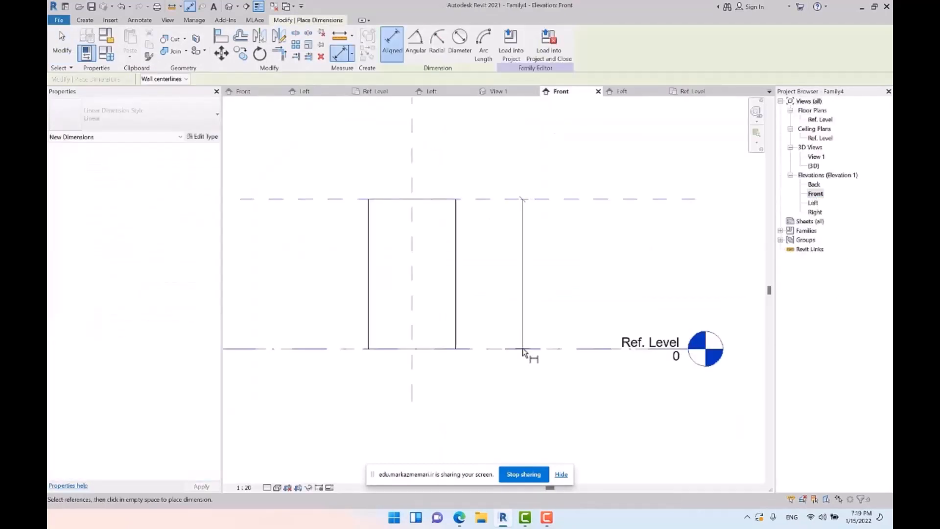
left_click(523, 349)
left_click(506, 247)
key("Escape")
Label the panel's height dimension with the Glass Height parameter
left_click(507, 230)
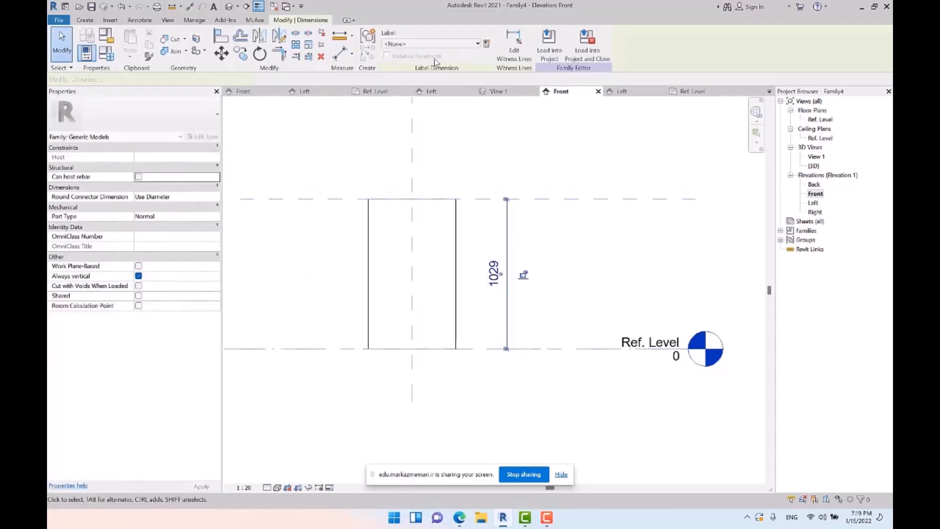
left_click(437, 44)
left_click(441, 93)
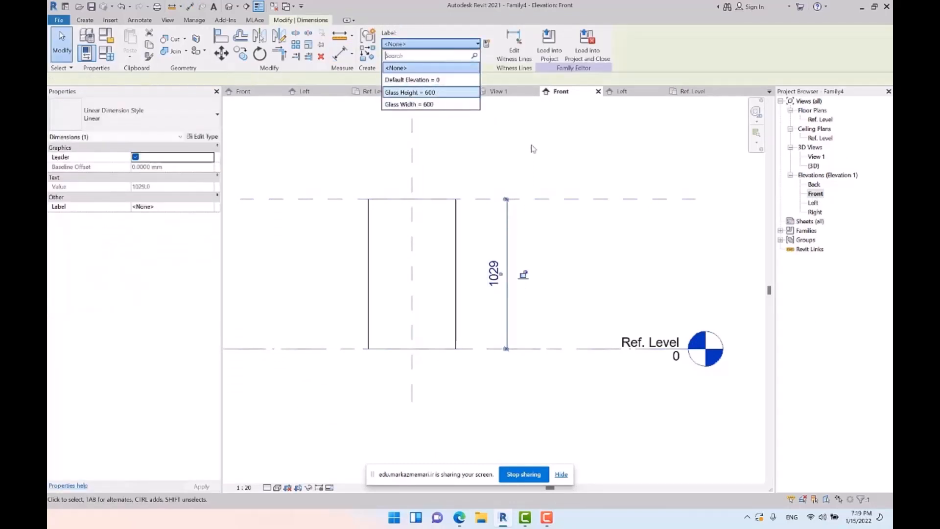
left_click(536, 153)
Load the edited panel family into Family1, overwriting the existing version
left_click(393, 53)
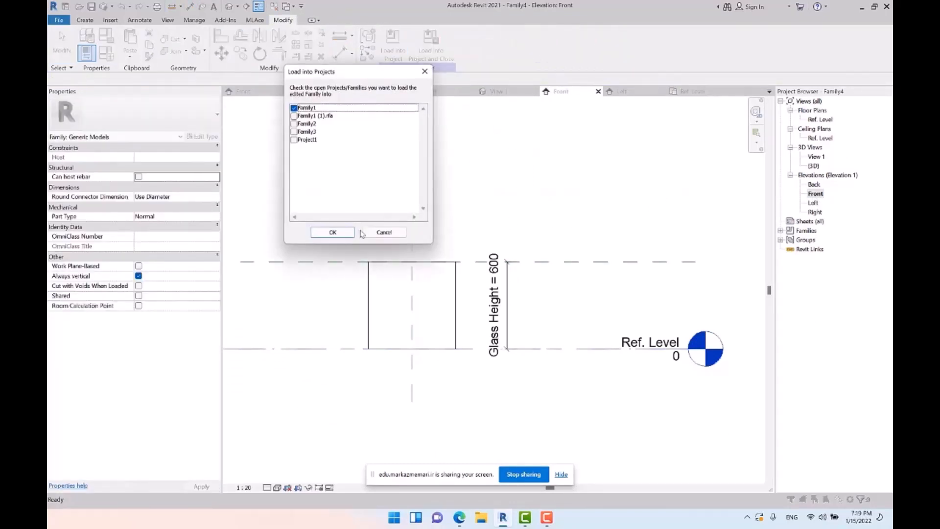
left_click(338, 233)
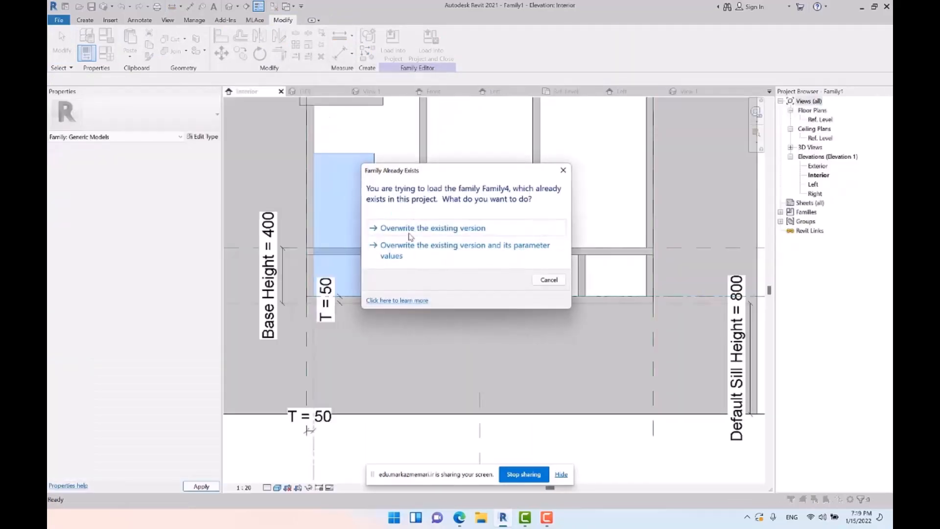
left_click(536, 240)
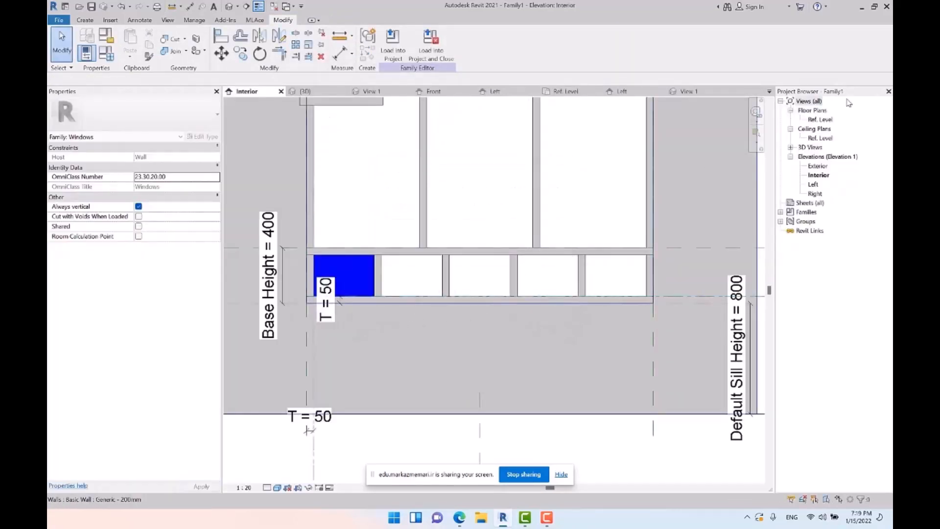
Compare the panels' positions in plan and 3D, and delete the Top panel from the window family
double_click(814, 121)
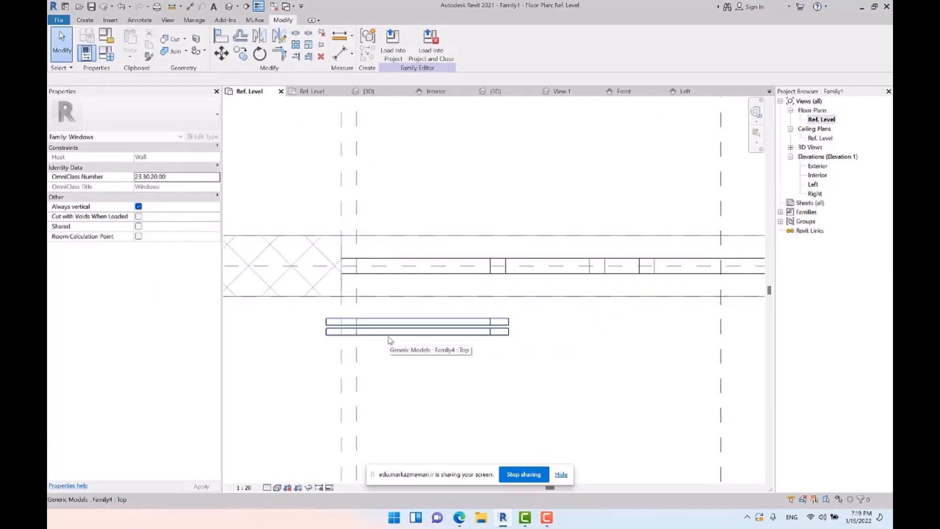
left_click(495, 92)
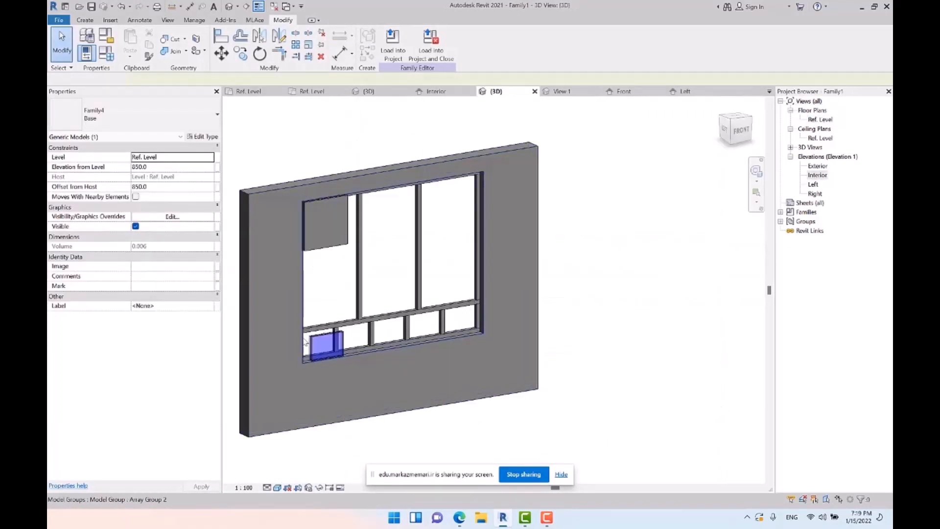
left_click(327, 233)
middle_click_drag(391, 317, 449, 344, "shift")
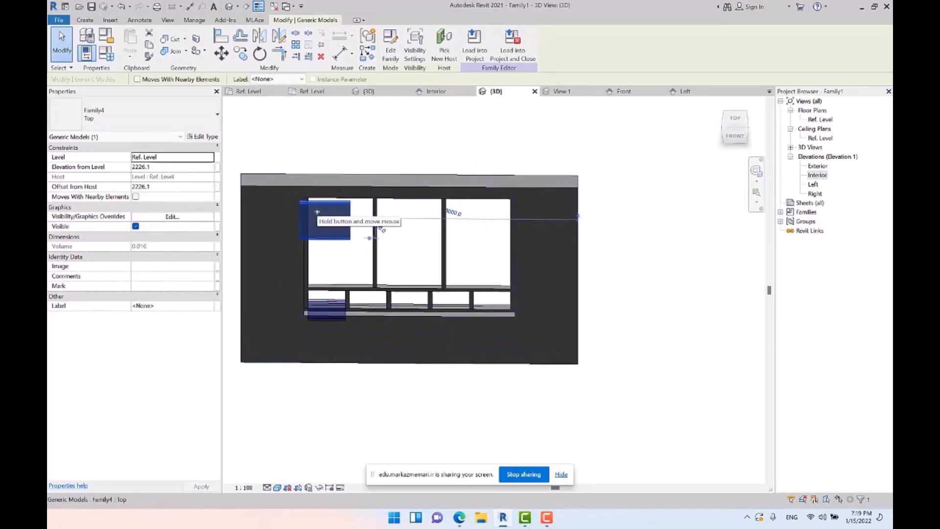
key("Escape")
In the Ref. Level plan, align the Base panel's centre with the window's Center (Front/Back) plane and lock it
double_click(820, 119)
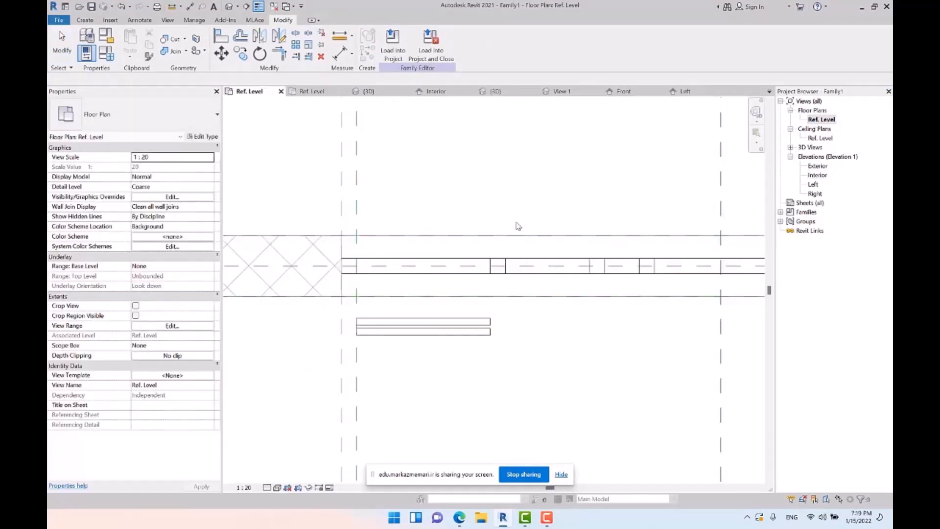
scroll(382, 286, "up", 3)
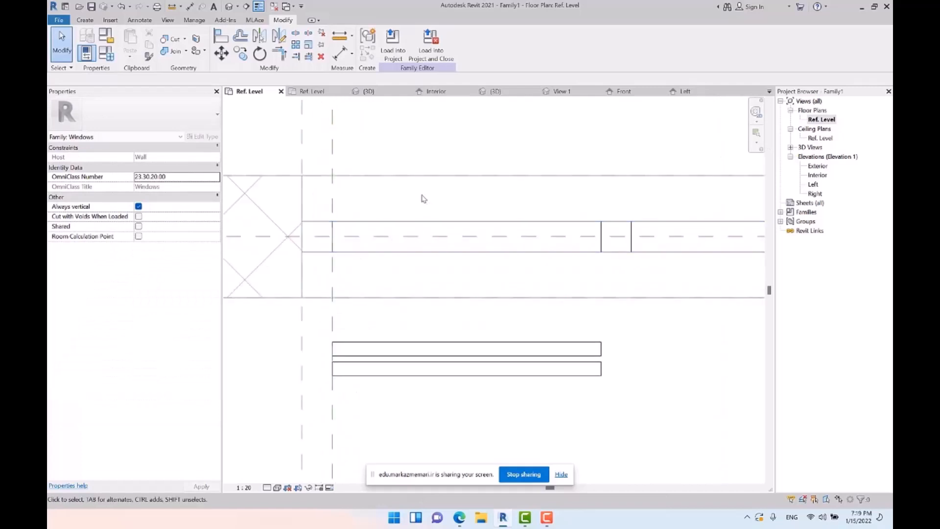
left_click(223, 39)
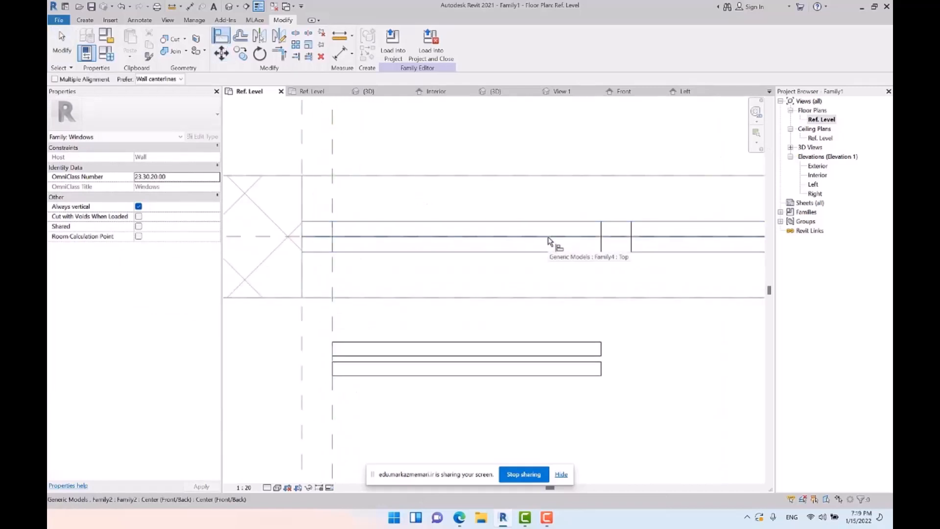
left_click(241, 238)
left_click(416, 360)
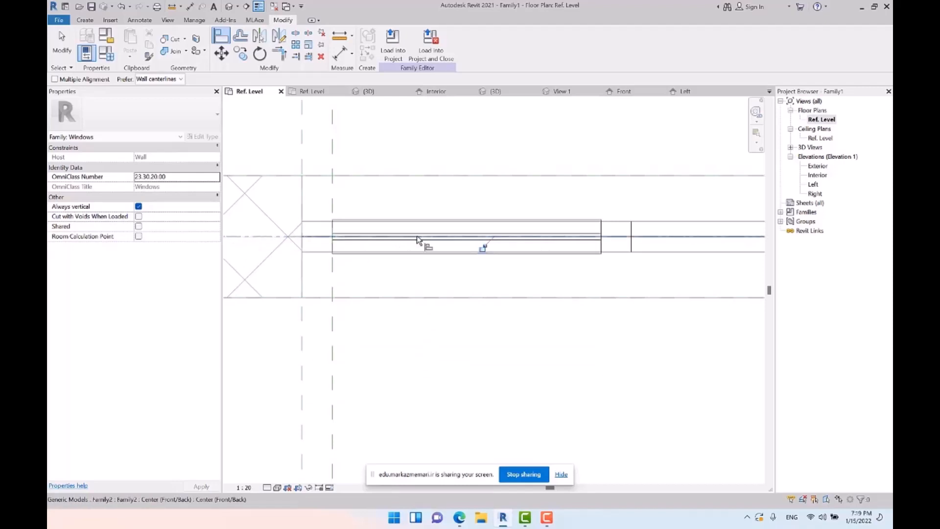
scroll(421, 217, "up", 3)
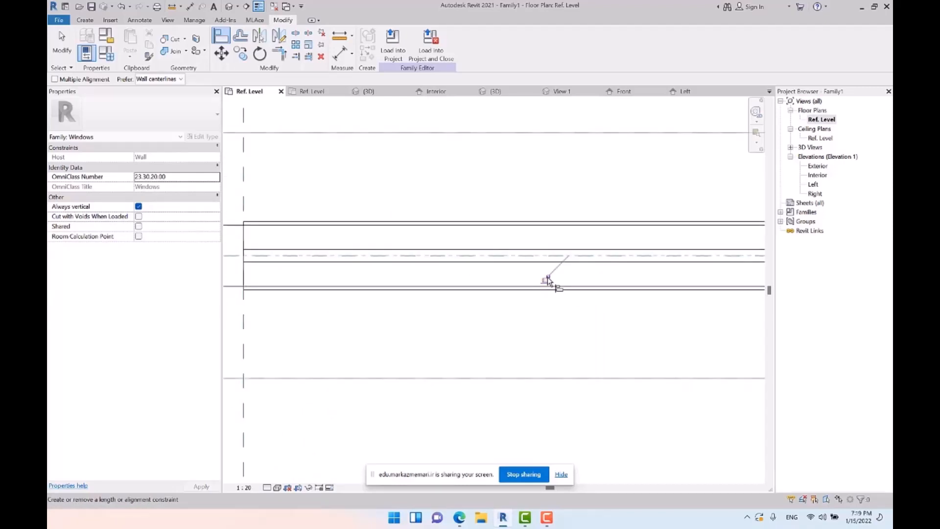
left_click(547, 278)
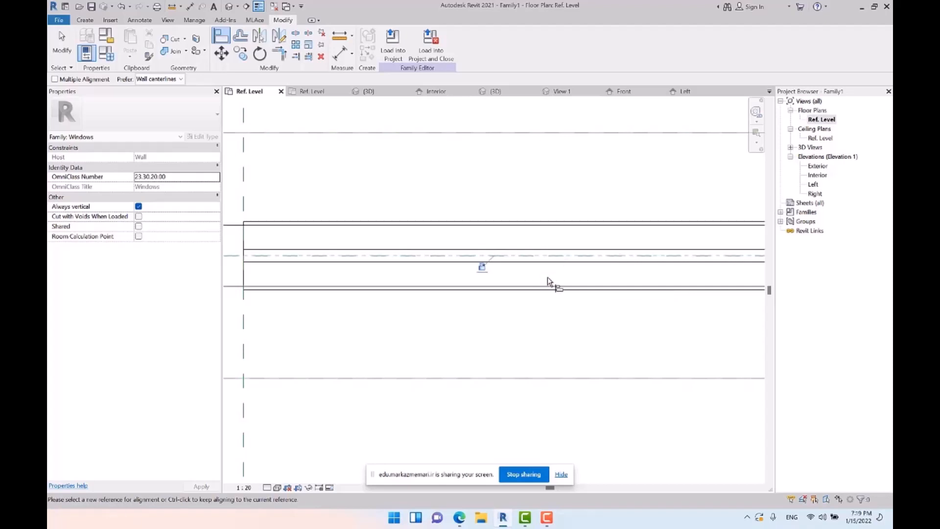
In the Interior elevation, array the Base glass panel horizontally along the base openings as a grouped array of 3
double_click(817, 175)
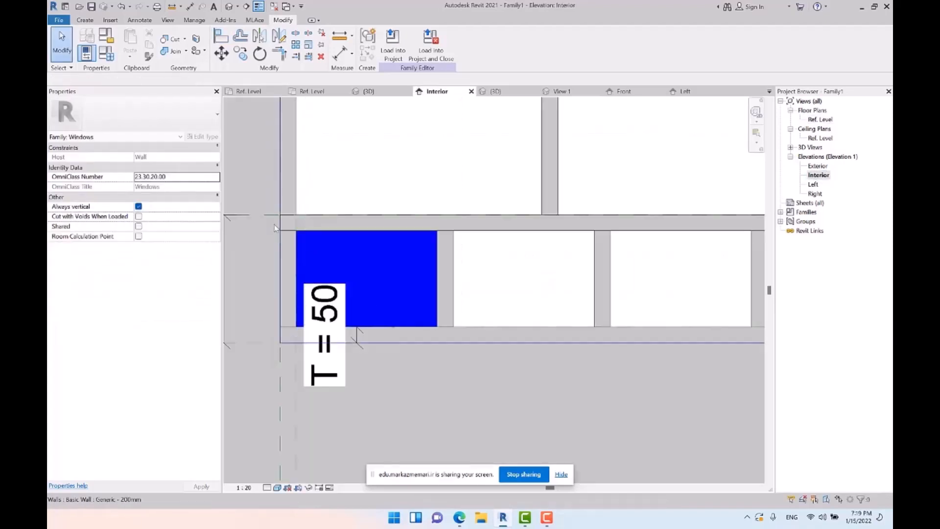
scroll(336, 264, "down", 4)
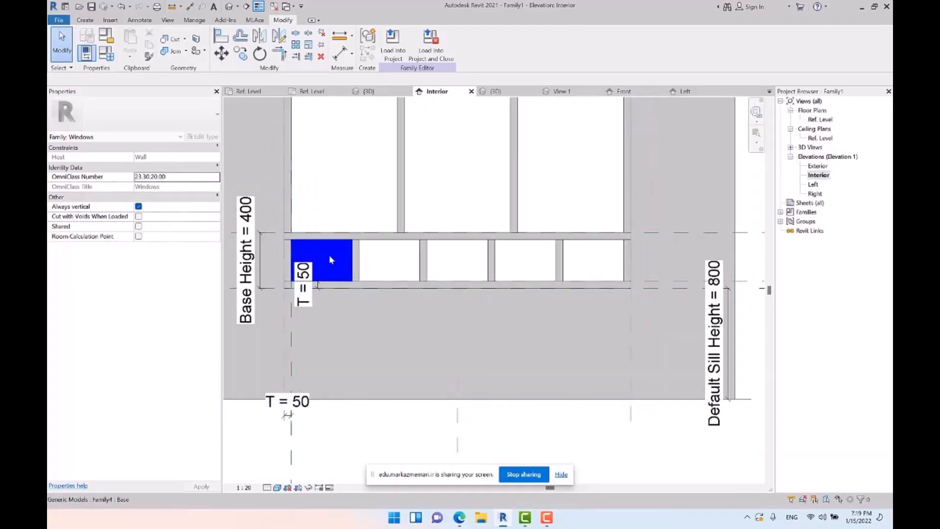
left_click(329, 254)
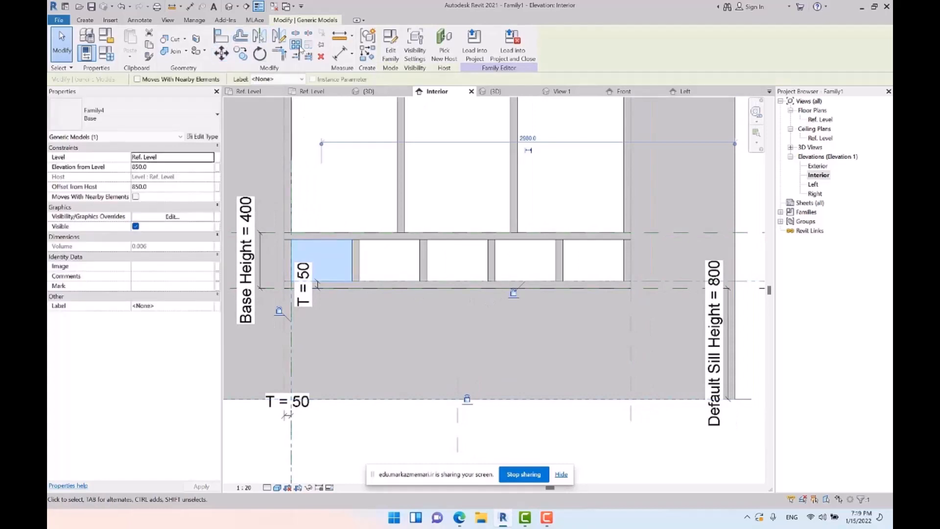
left_click(296, 44)
left_click(379, 239)
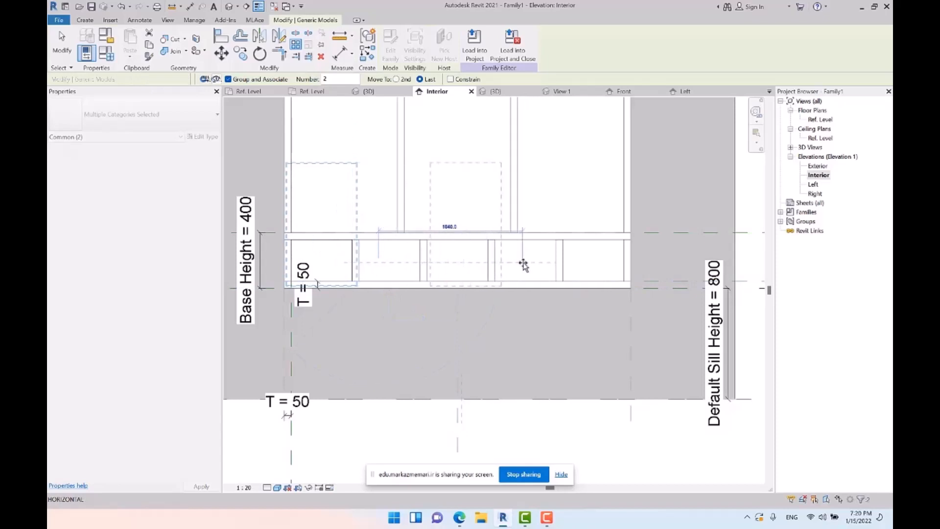
left_click(578, 263)
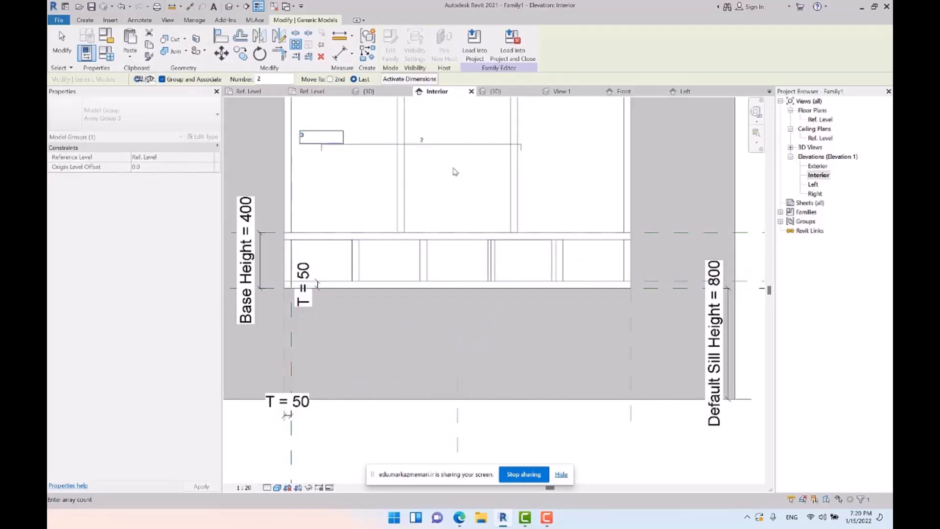
key("Return")
left_click(493, 169)
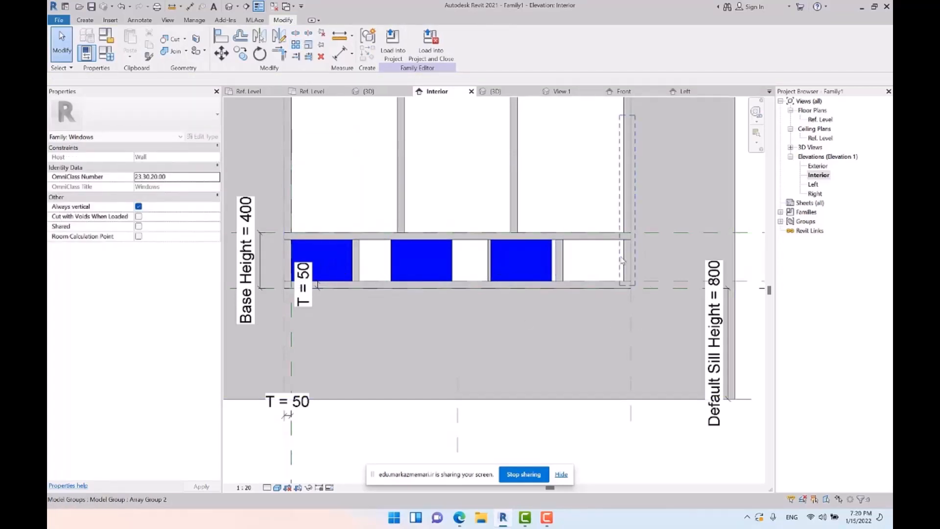
Label the glass panel array's count with a new type family parameter named Glass Number
left_click(431, 248)
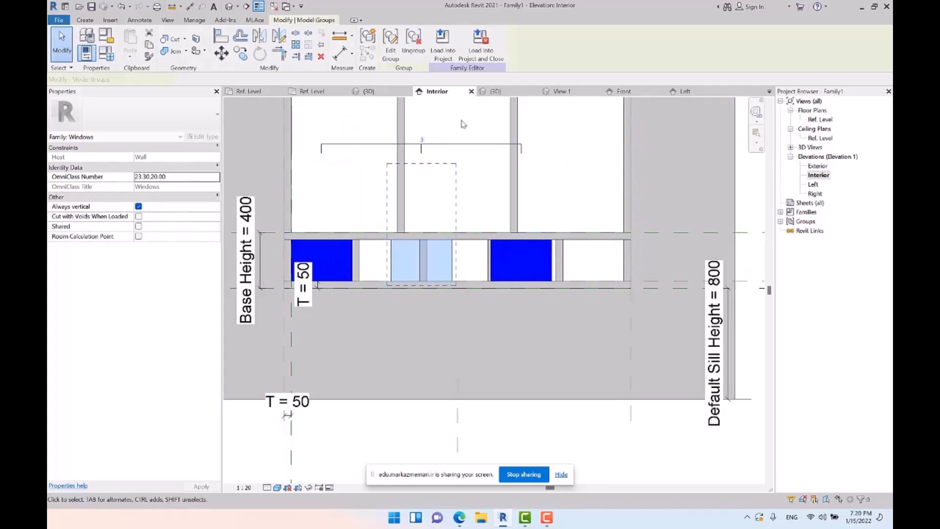
left_click(450, 145)
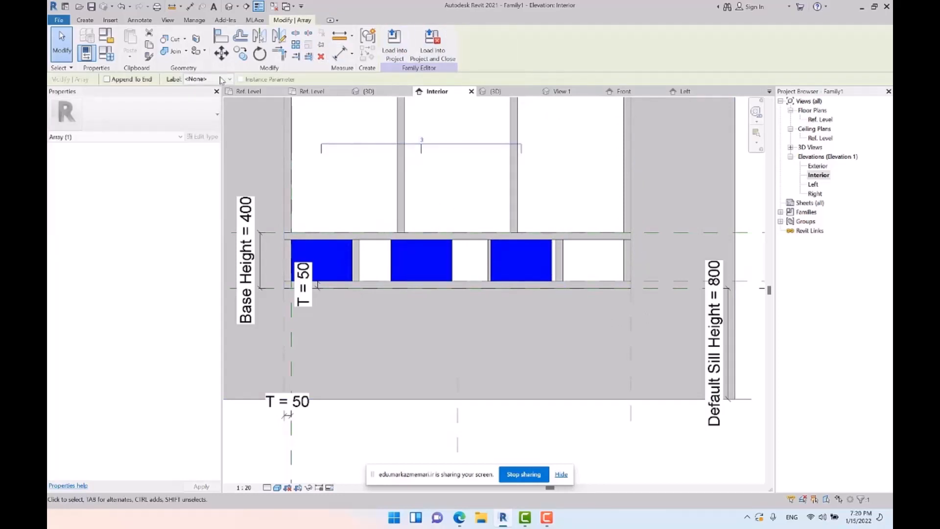
left_click(222, 80)
left_click(201, 111)
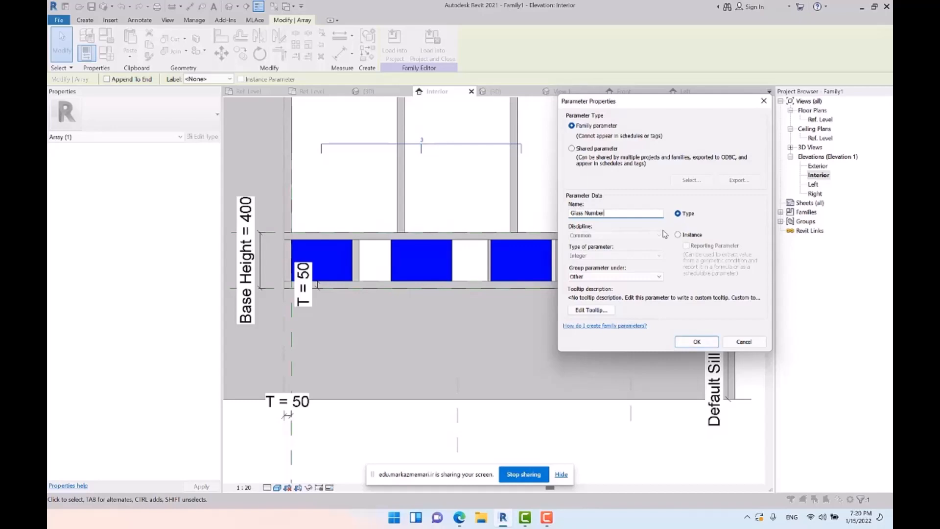
key("Return")
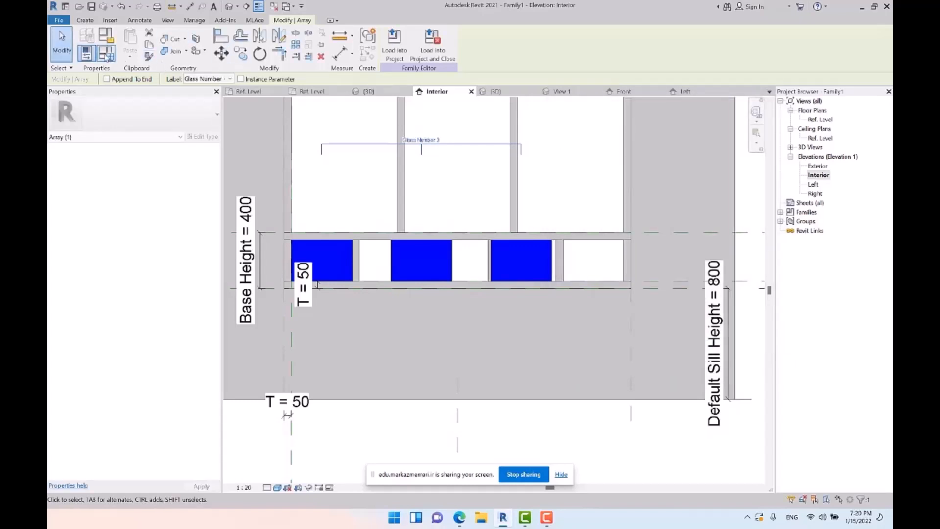
Set the Glass Number parameter's formula to N - 1 in the family types
left_click(106, 54)
scroll(706, 326, "down", 2)
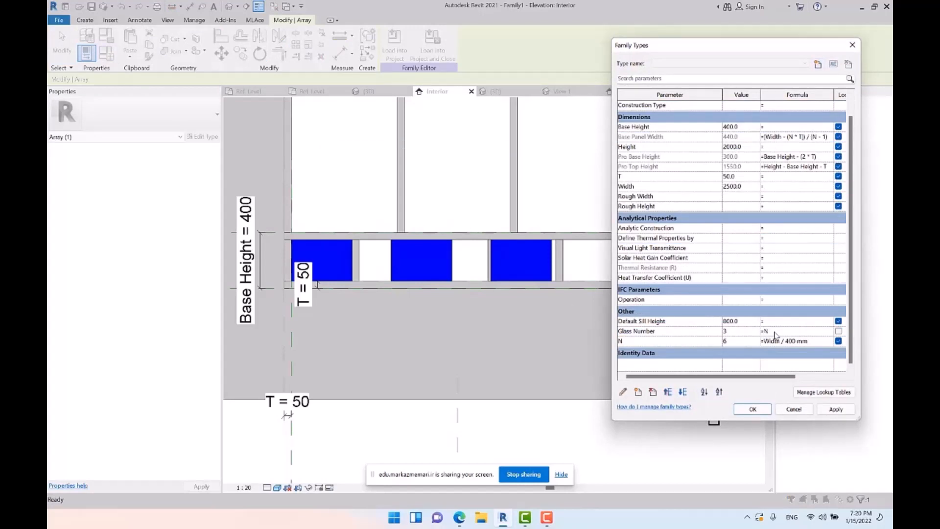
left_click(775, 334)
type("N - 1")
key("Tab")
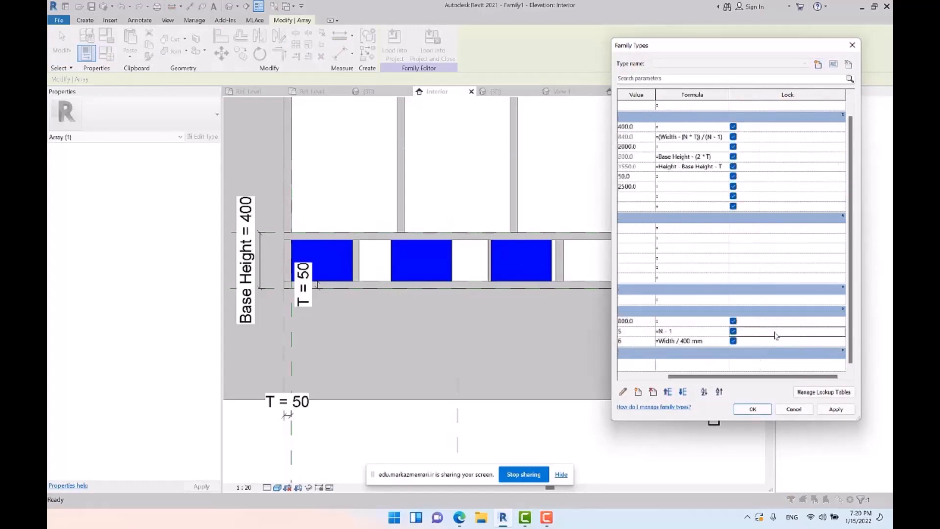
left_click(753, 410)
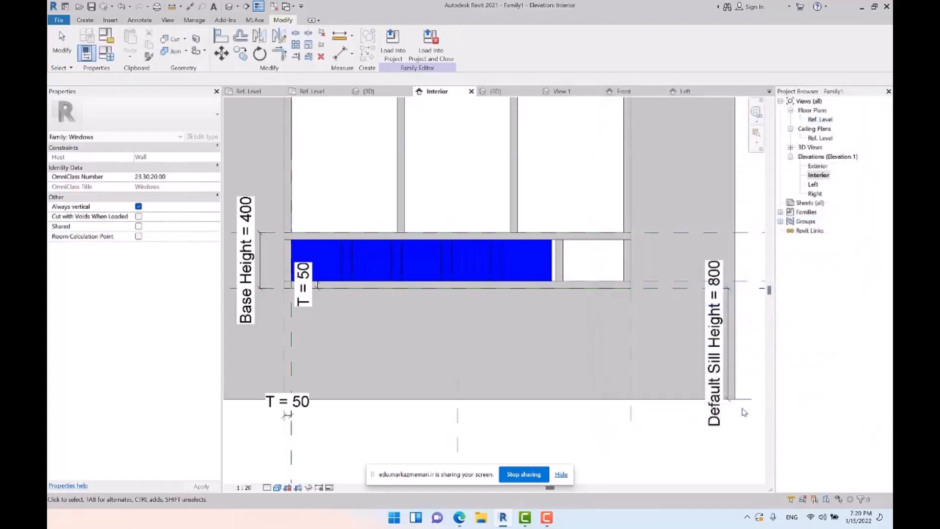
Move the last arrayed glass panel towards the right end of the base frame, spreading the array
left_click(541, 258)
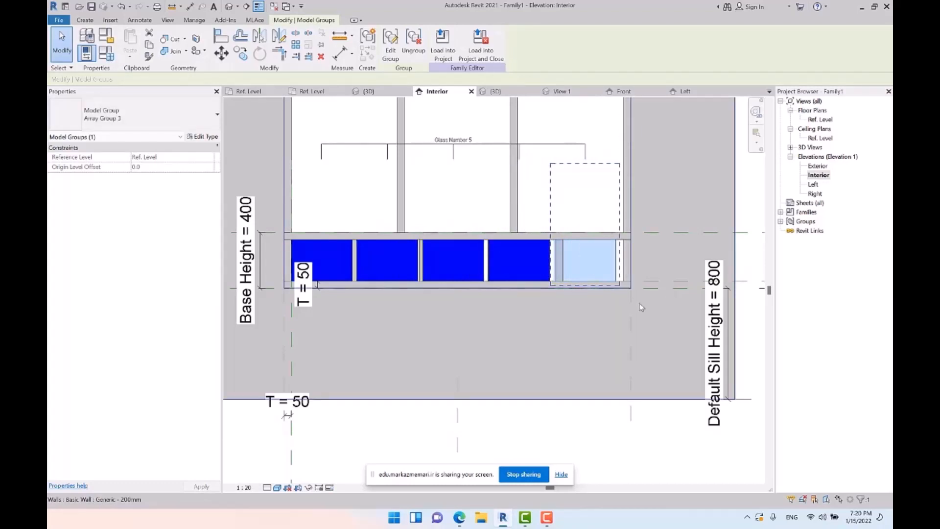
middle_click_drag(641, 306, 577, 285)
key("Escape")
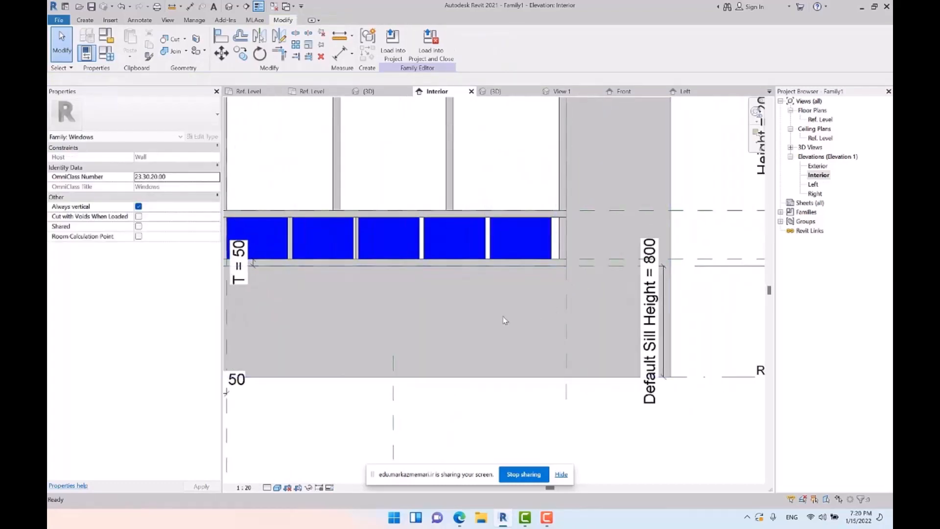
Draw a vertical reference plane along the inner face of the window's right frame member
key("r")
key("p")
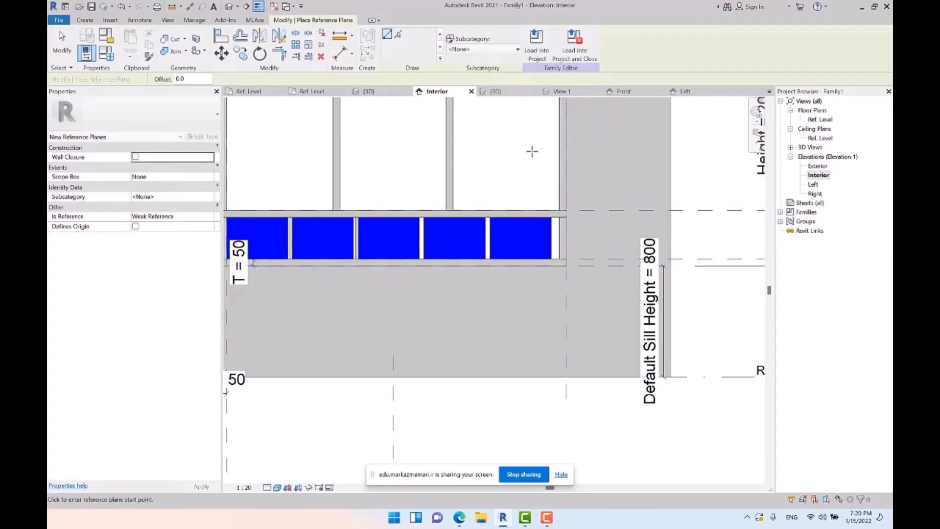
left_click(559, 149)
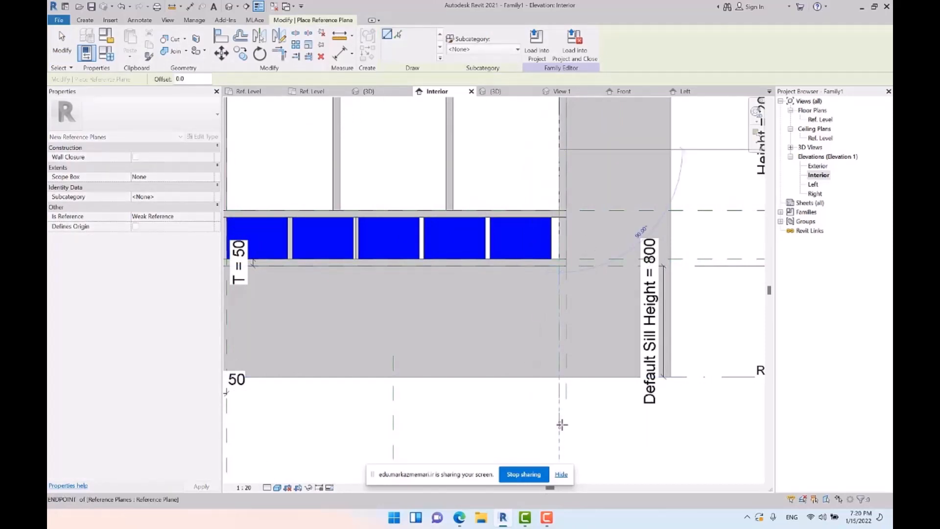
left_click(561, 425)
key("Escape")
key("Escape")
Dimension the new reference plane from the window's right edge plane and label the dimension with the T parameter
key("i")
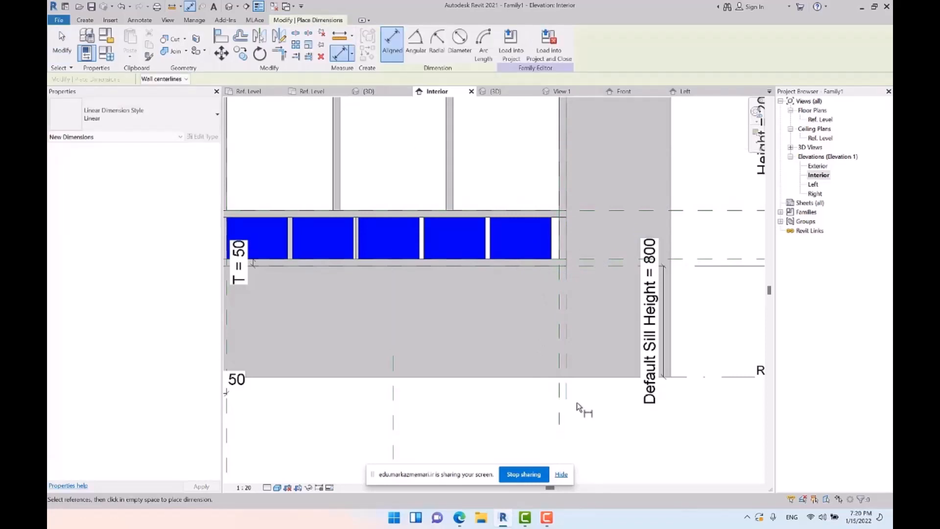
left_click(559, 396)
left_click(567, 393)
left_click(600, 412)
key("Escape")
key("Escape")
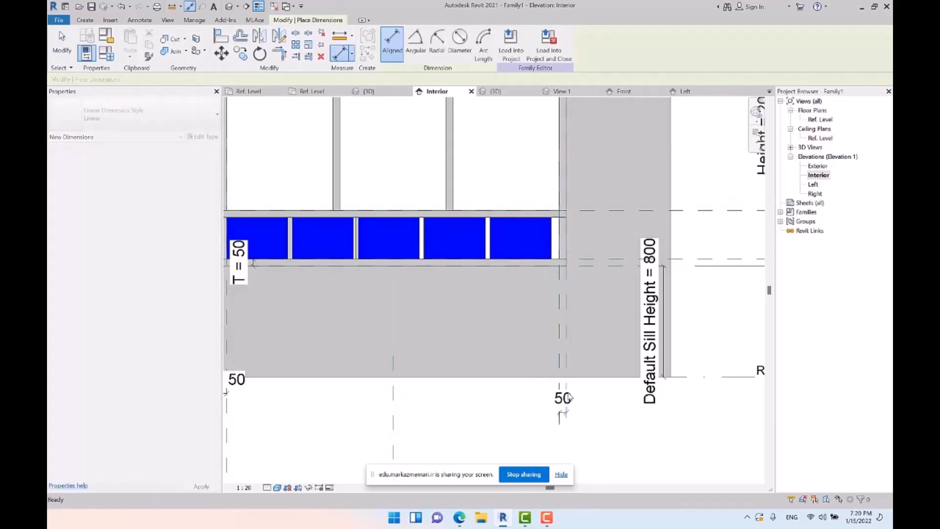
left_click(563, 397)
left_click(459, 44)
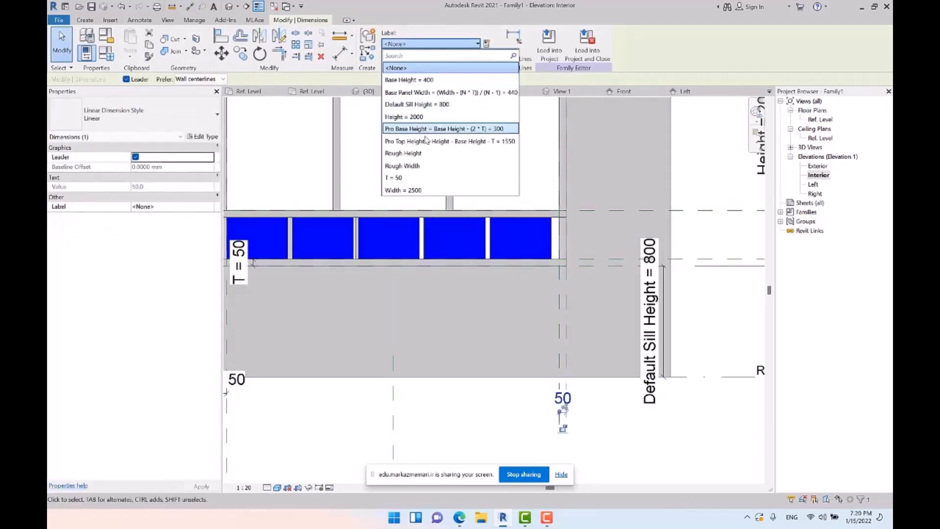
left_click(401, 177)
key("Escape")
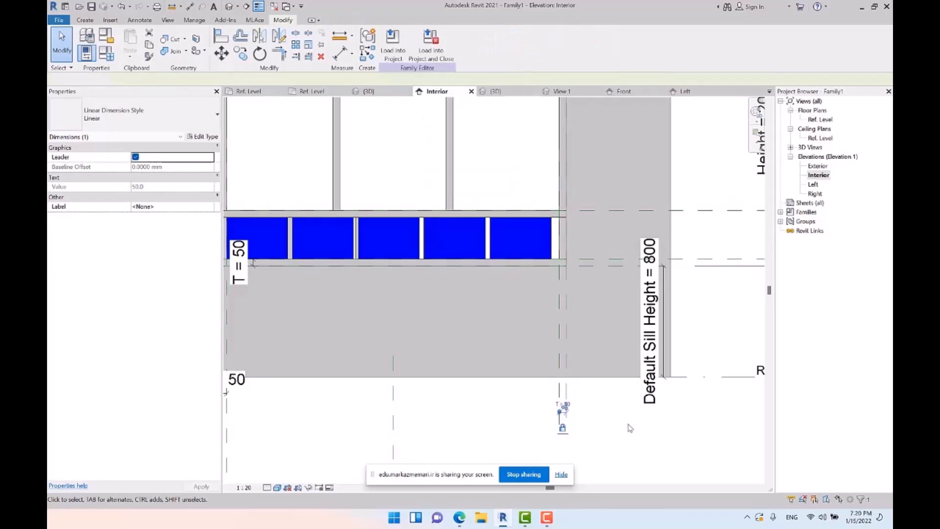
Align the last glass panel's right edge with the new vertical reference plane and lock the alignment
left_click(223, 37)
scroll(562, 245, "up", 5)
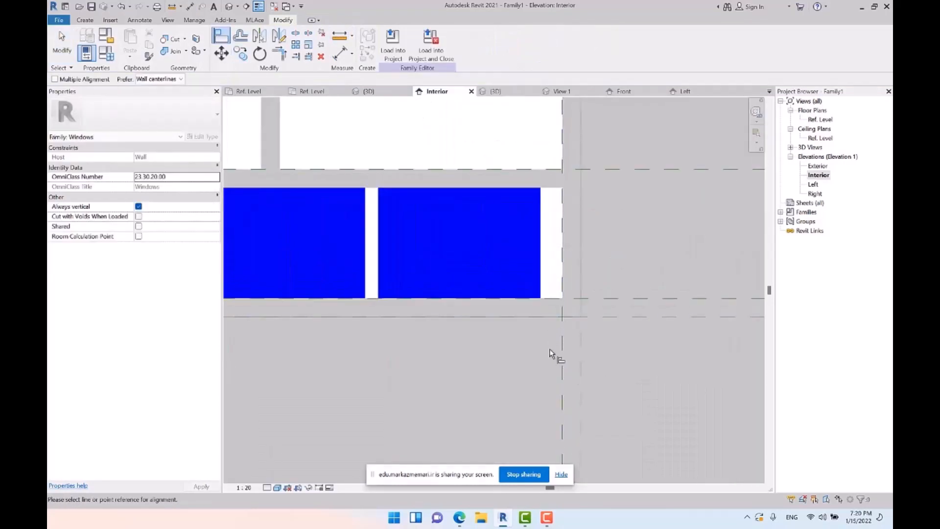
left_click(545, 274)
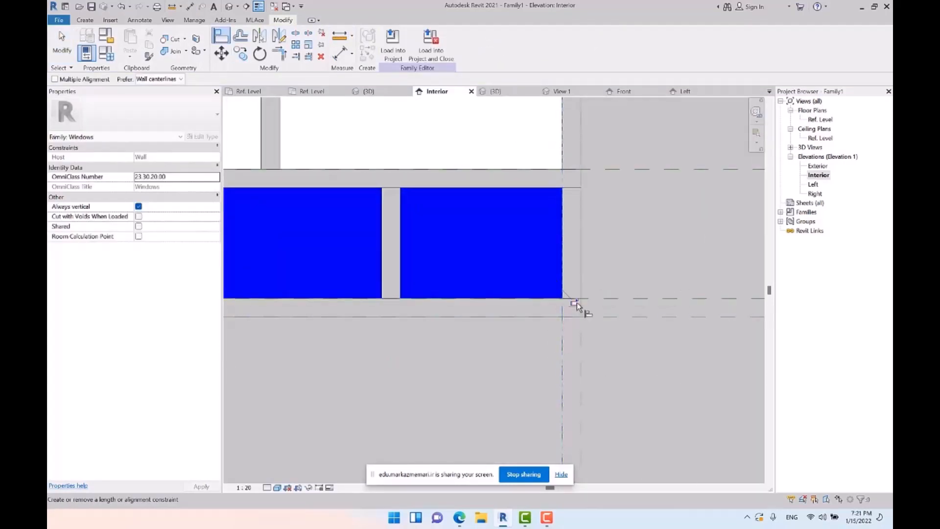
scroll(596, 206, "down", 3)
key("Escape")
key("Escape")
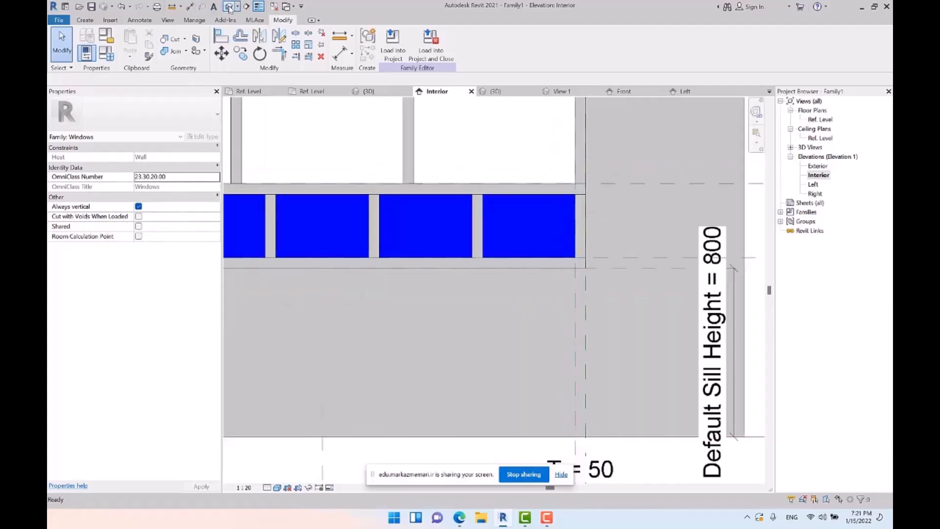
Inspect the arrayed base glass panels in 3D from both sides of the wall and review the family's parameters
left_click(229, 7)
middle_click_drag(660, 310, 594, 294, "shift")
scroll(323, 307, "up", 4)
middle_click_drag(323, 307, 630, 325, "shift")
scroll(236, 211, "down", 3)
middle_click_drag(495, 313, 247, 259, "shift")
middle_click_drag(581, 288, 617, 338)
scroll(384, 184, "up", 3)
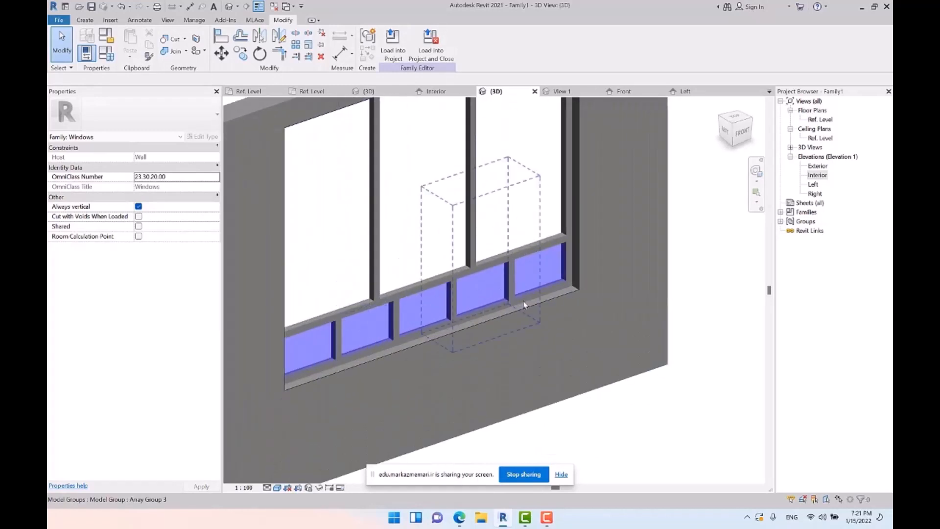
scroll(524, 307, "up", 2)
scroll(505, 372, "down", 3)
scroll(585, 346, "down", 3)
middle_click_drag(565, 363, 368, 286, "shift")
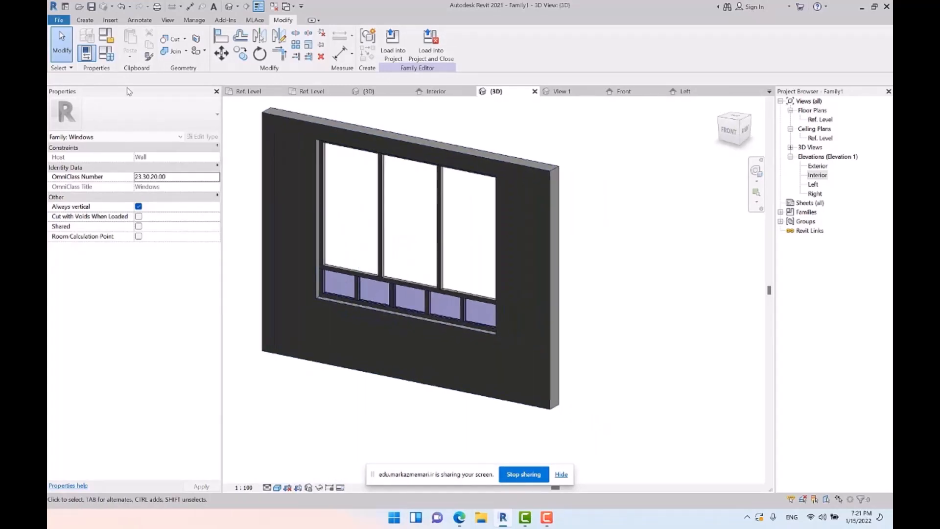
left_click(104, 53)
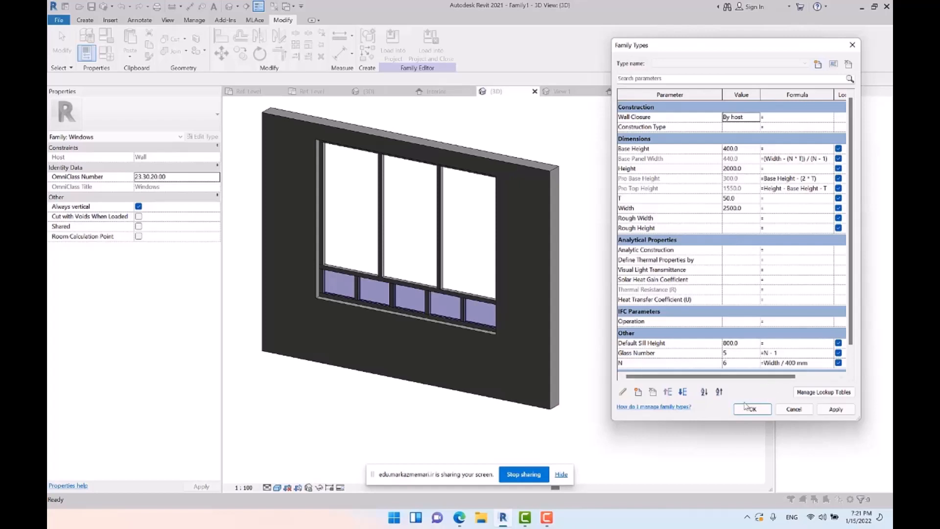
left_click(742, 411)
Set the frame thickness T to 80 mm to test the panels in the Interior elevation
double_click(818, 175)
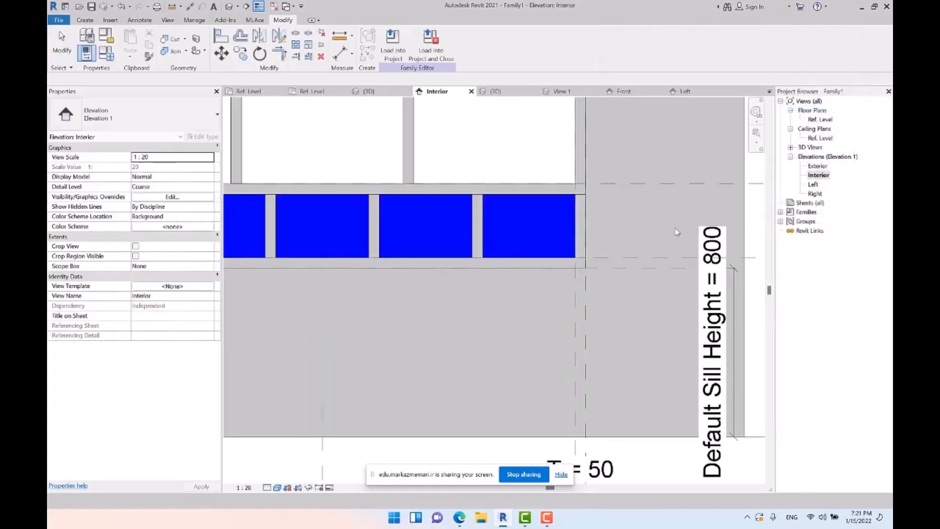
scroll(419, 289, "down", 3)
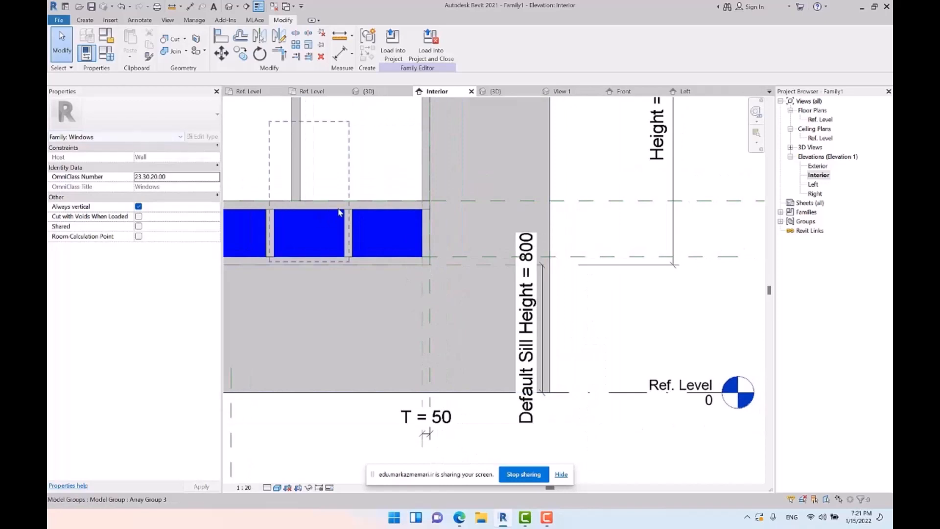
left_click(106, 55)
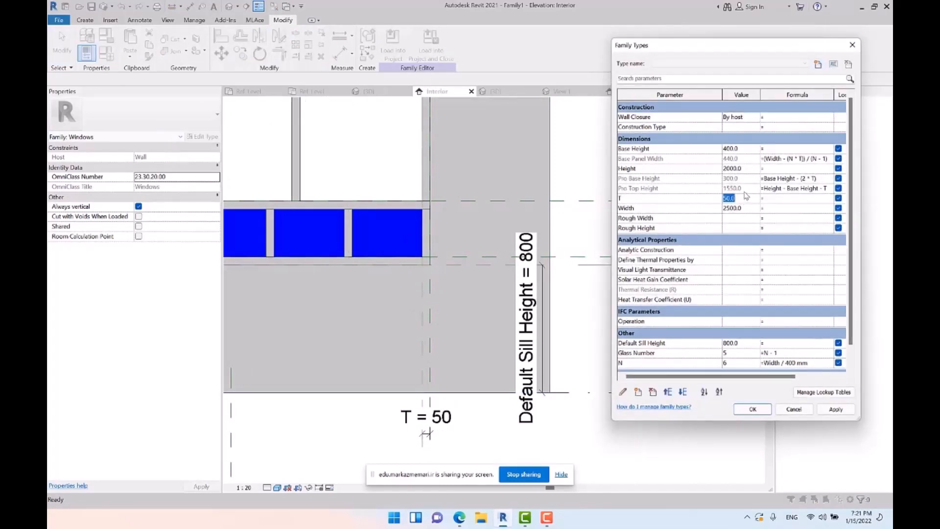
left_click(834, 409)
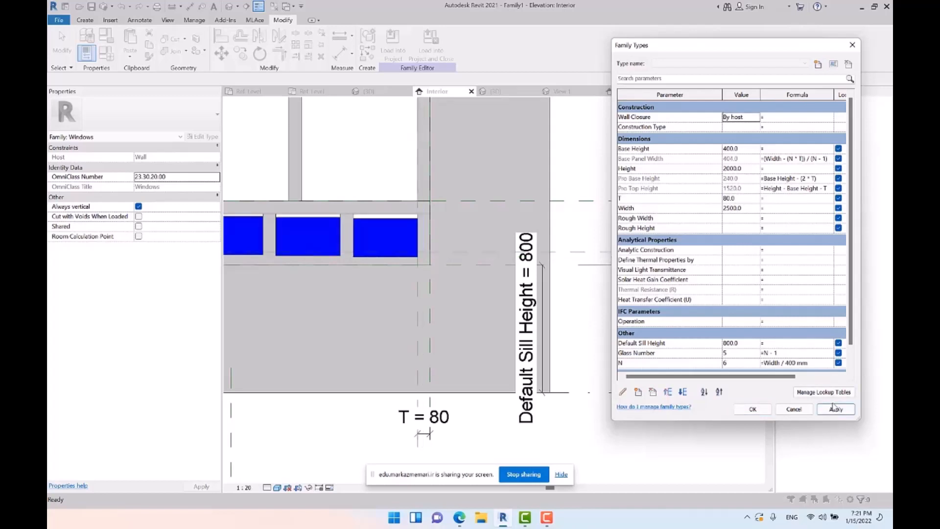
left_click(753, 409)
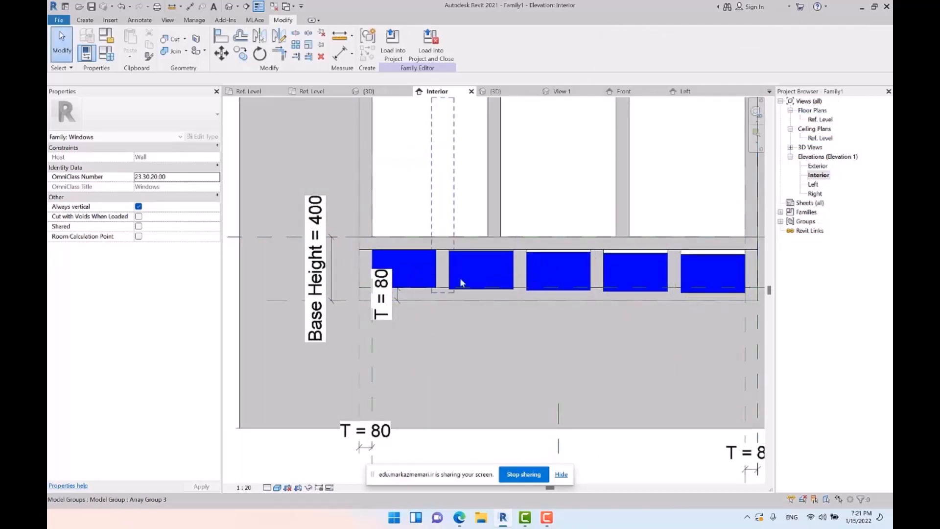
Align the last base glass panel's bottom edge with the horizontal T reference plane above the sill and lock the alignment
middle_click_drag(575, 334, 481, 316)
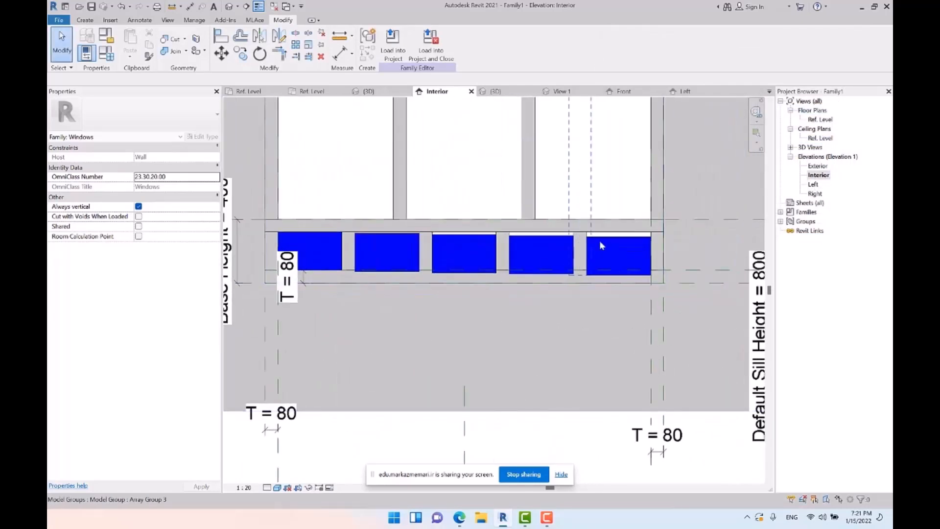
middle_click_drag(629, 274, 437, 272)
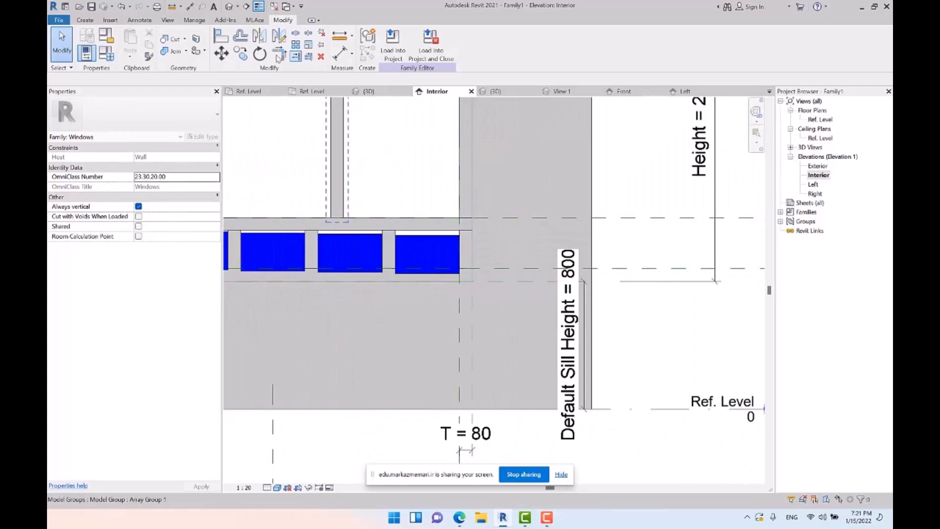
left_click(221, 37)
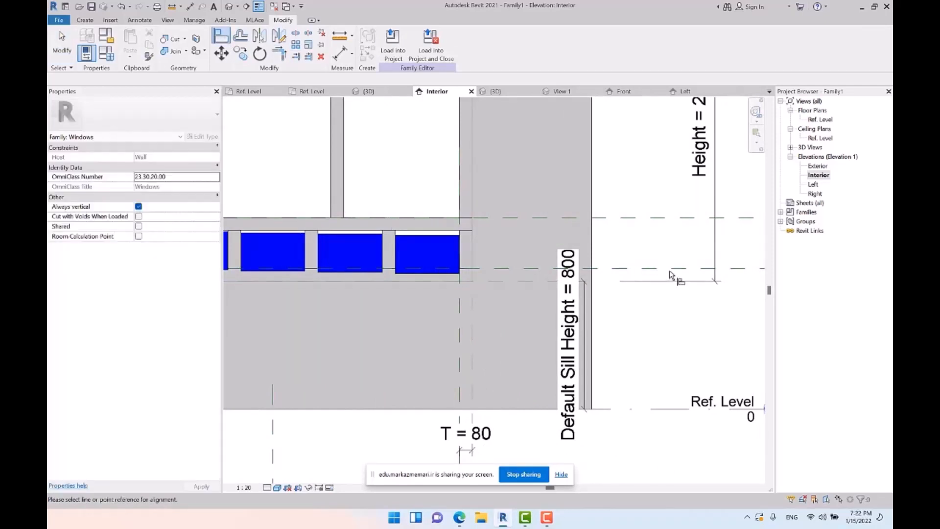
left_click(432, 272)
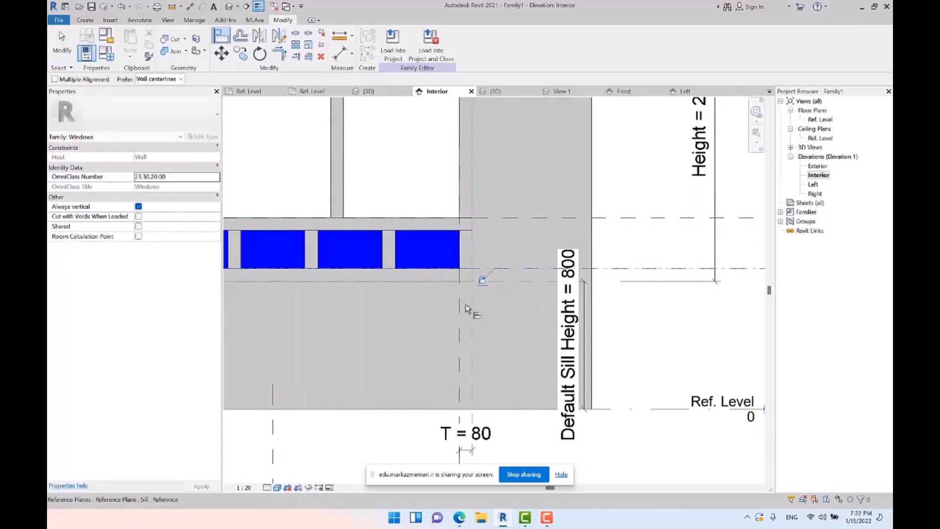
middle_click_drag(465, 305, 621, 371)
scroll(636, 421, "down", 2)
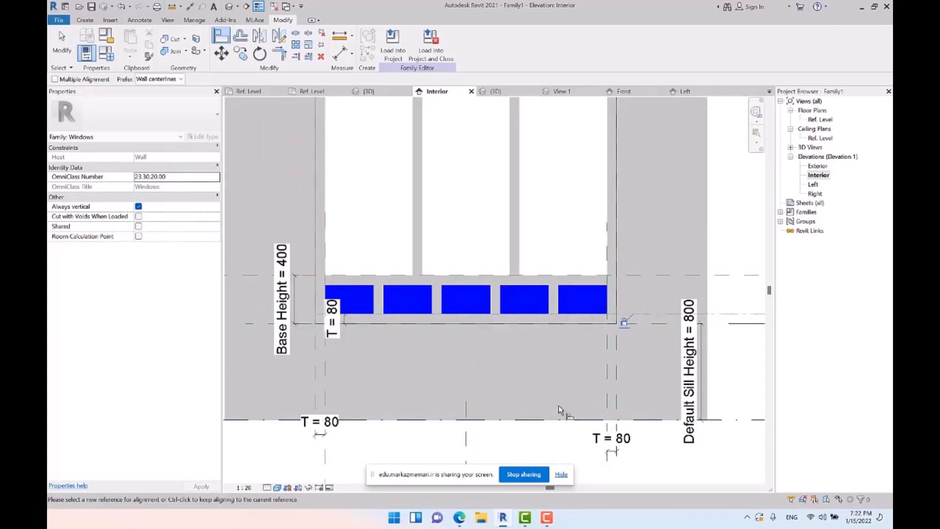
Set the frame thickness parameter T to 40 mm in the window family's types
key("Escape")
key("Escape")
key("f")
key("t")
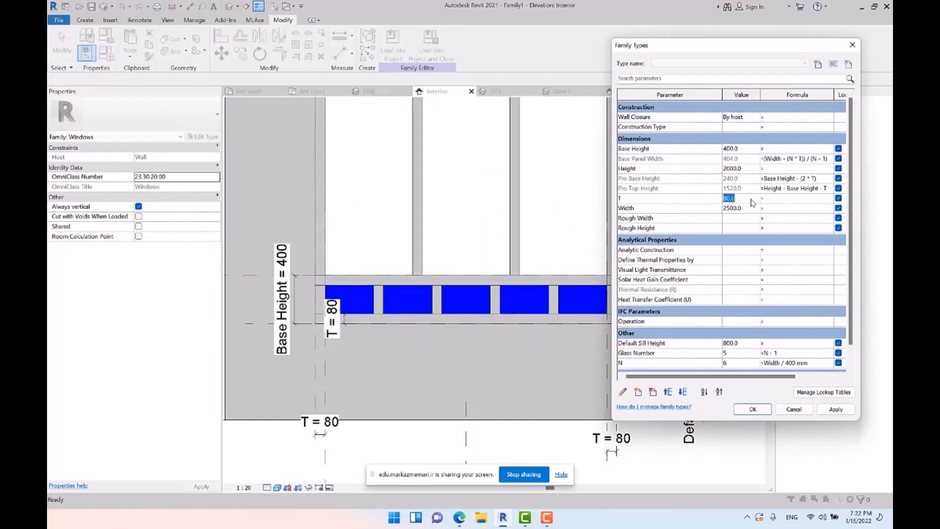
left_click(834, 410)
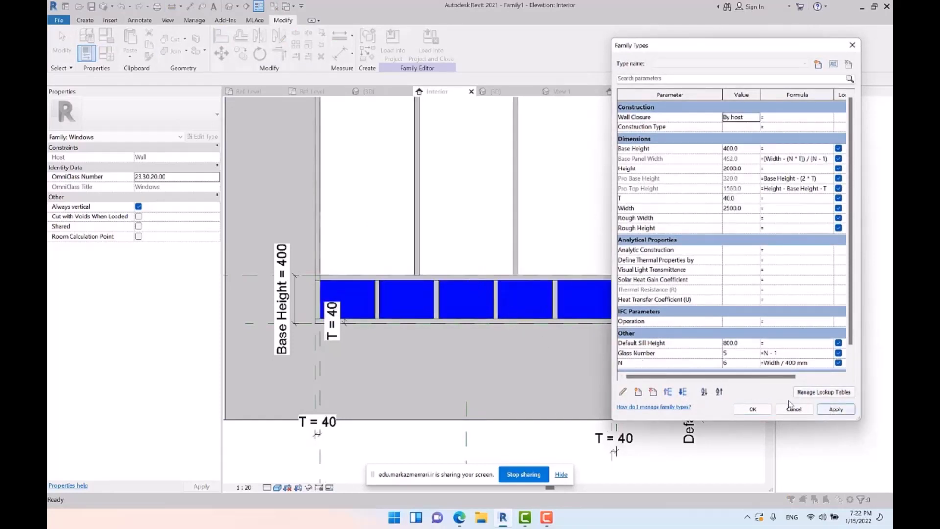
left_click(751, 410)
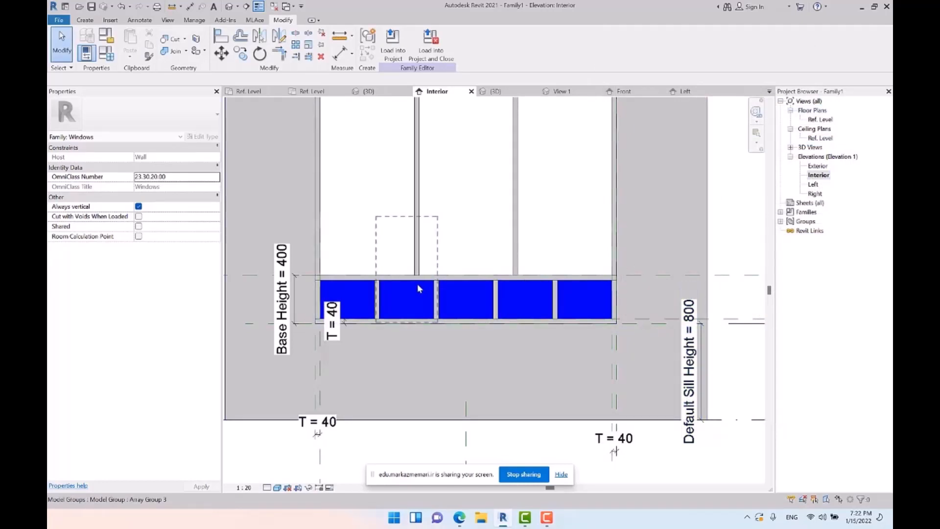
Inspect the arrayed base glass panels in 3D from both sides of the wall
scroll(421, 286, "down", 2)
left_click(229, 7)
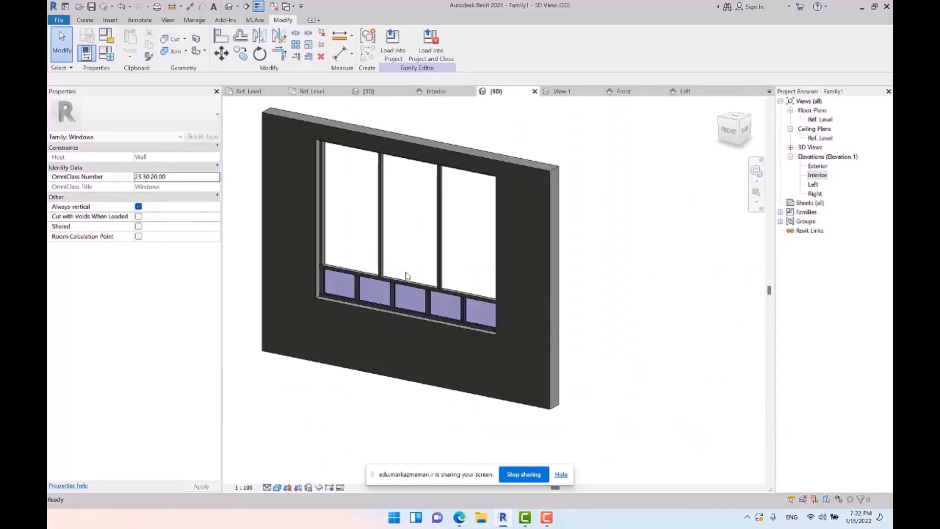
middle_click_drag(470, 361, 542, 341, "shift")
scroll(331, 237, "up", 3)
middle_click_drag(597, 300, 443, 343, "shift")
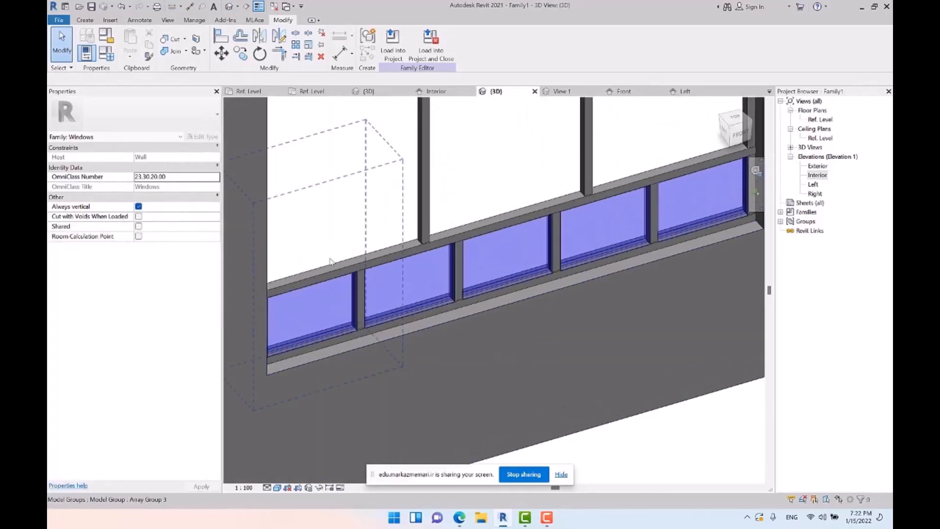
left_click(406, 270)
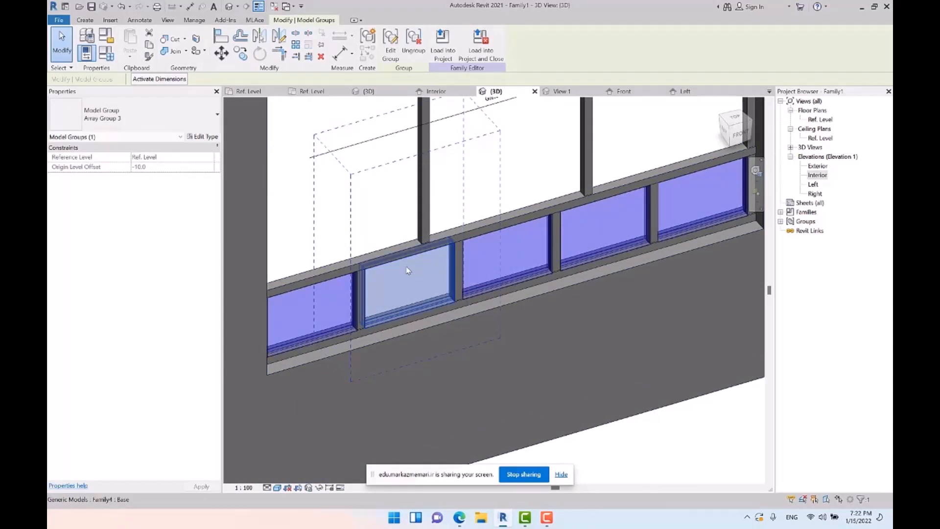
key("Escape")
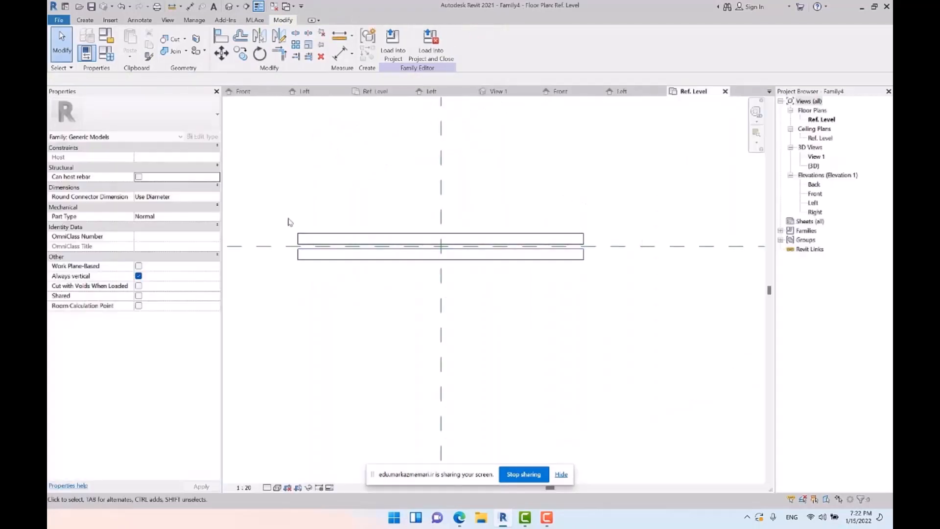
In the glass panel family's Ref. Level plan, draw two horizontal reference planes along the inner faces of the two panes
scroll(331, 226, "up", 2)
left_click(330, 240)
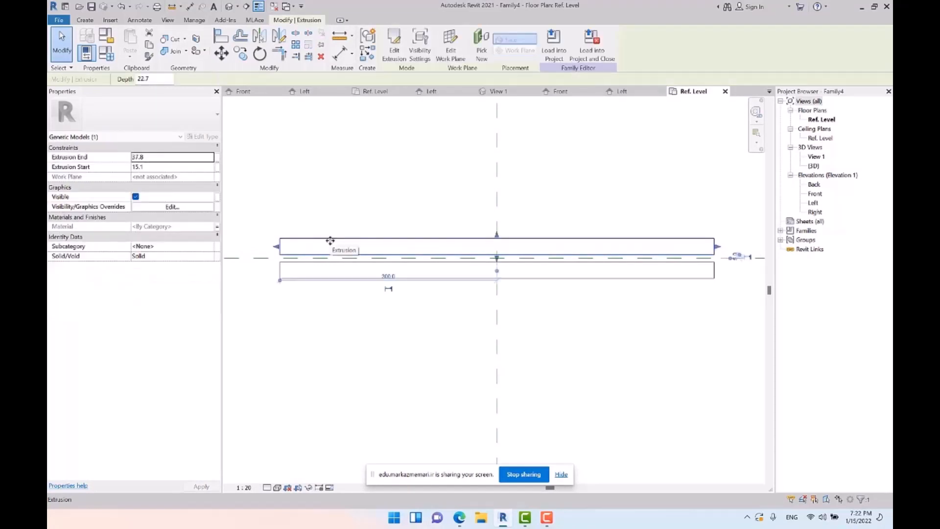
left_click(607, 310)
middle_click_drag(607, 310, 438, 325)
key("r")
key("p")
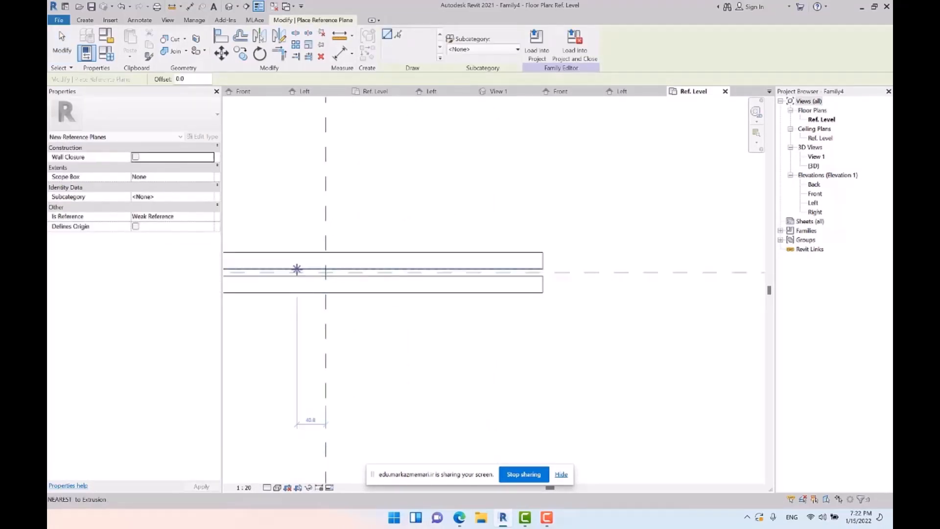
left_click(296, 269)
left_click(652, 264)
scroll(529, 279, "up", 2)
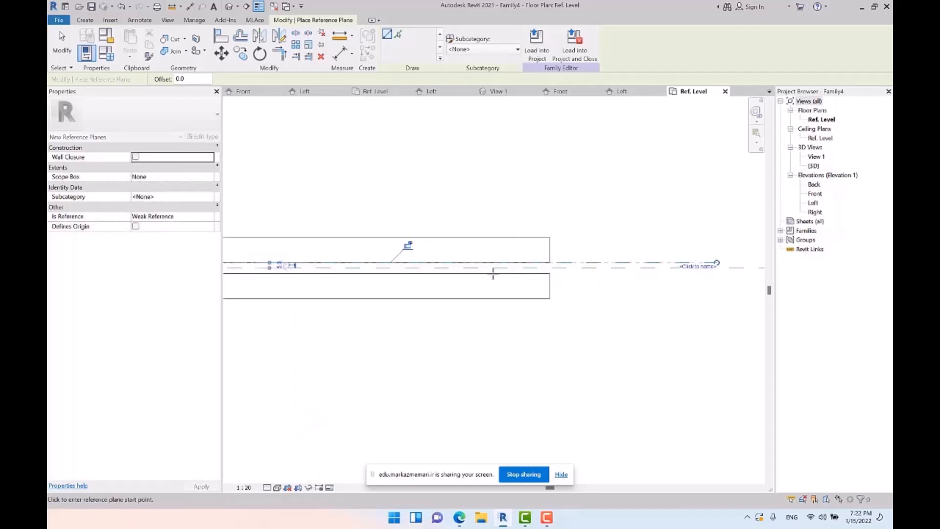
left_click(374, 273)
left_click(692, 272)
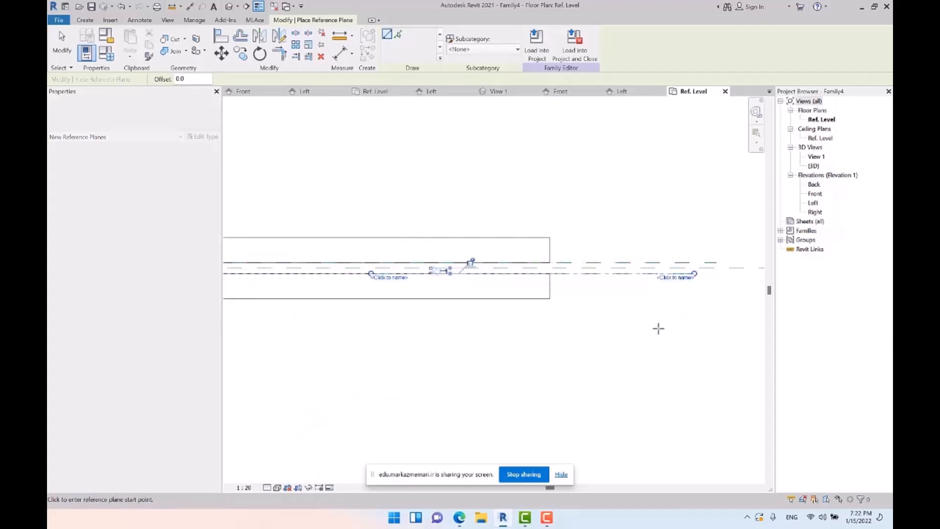
Align the inner faces of both glass panes with the two new reference planes and lock the alignments
key("Escape")
key("a")
key("l")
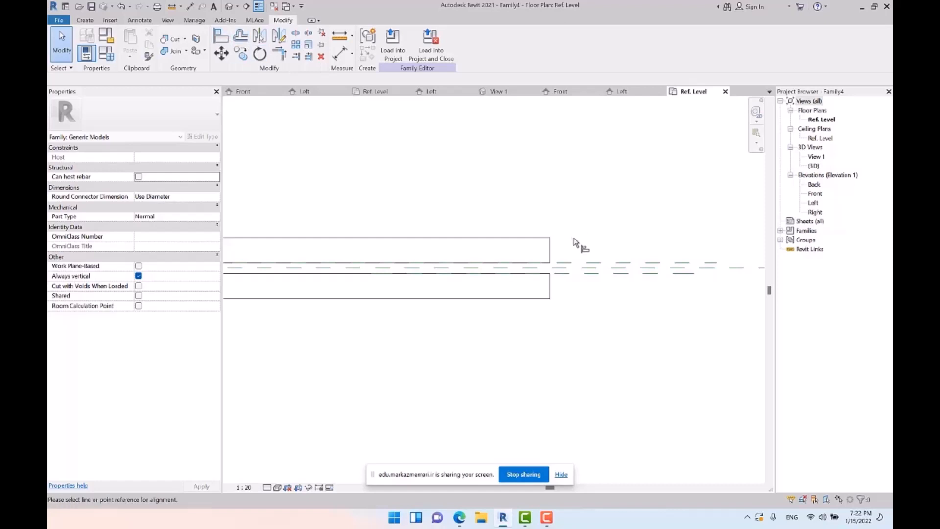
left_click(537, 268)
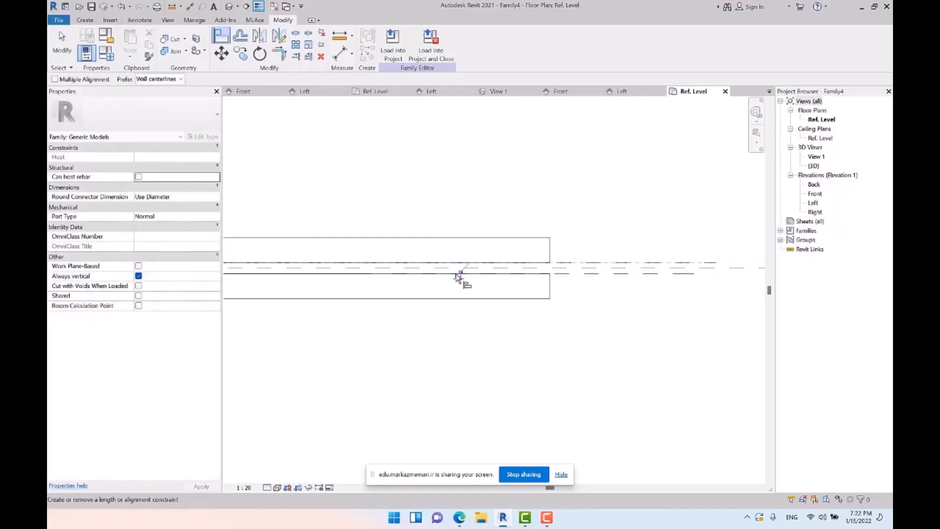
left_click(460, 274)
left_click(590, 274)
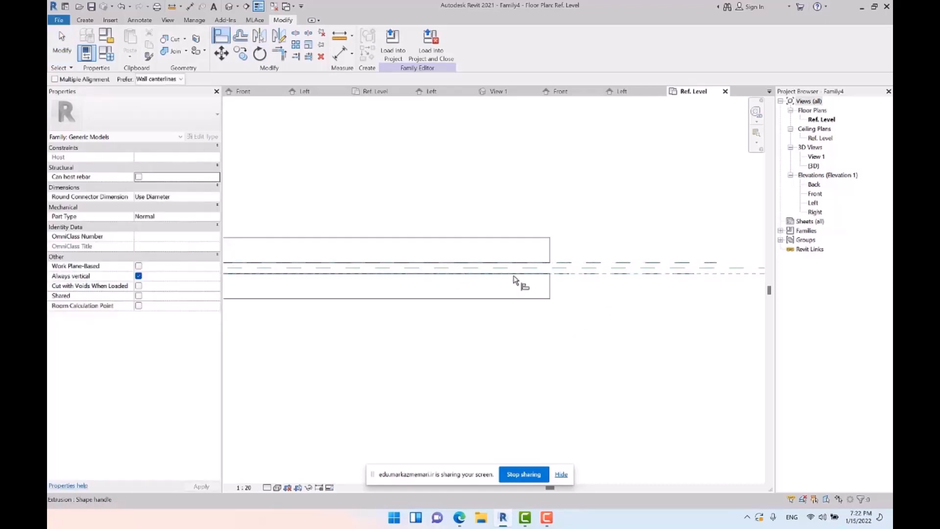
left_click(512, 274)
left_click(469, 262)
key("Escape")
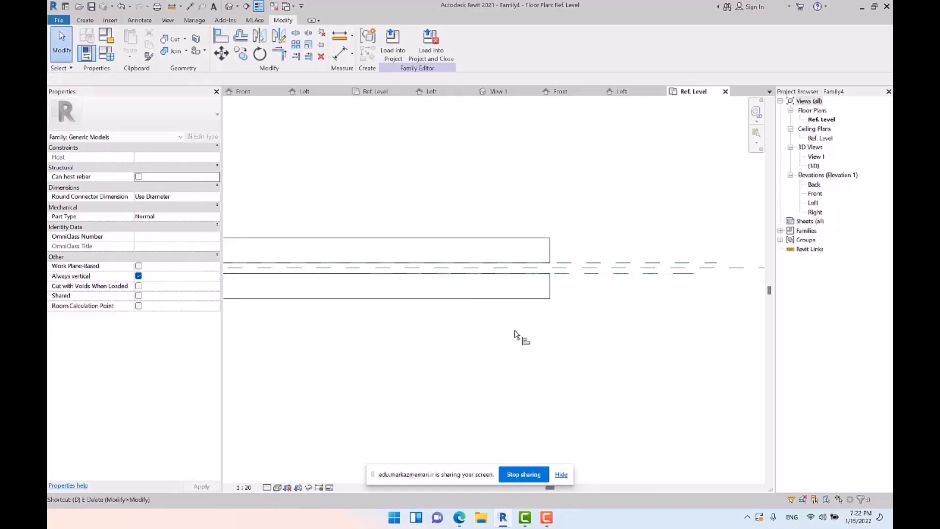
Dimension the two inner reference planes together with the front/back center plane and make the segments equal
key("i")
scroll(594, 273, "up", 3)
left_click(584, 257)
left_click(584, 265)
left_click(583, 273)
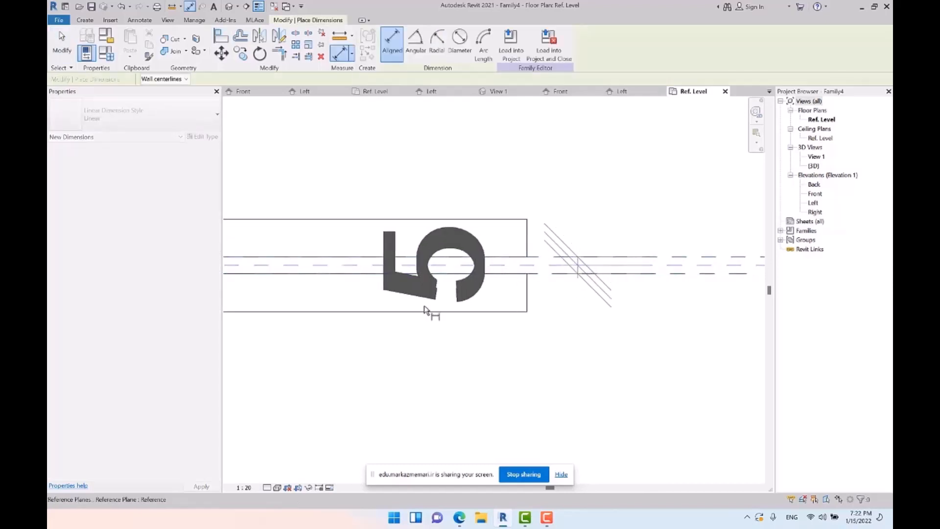
scroll(423, 310, "down", 2)
left_click(518, 294)
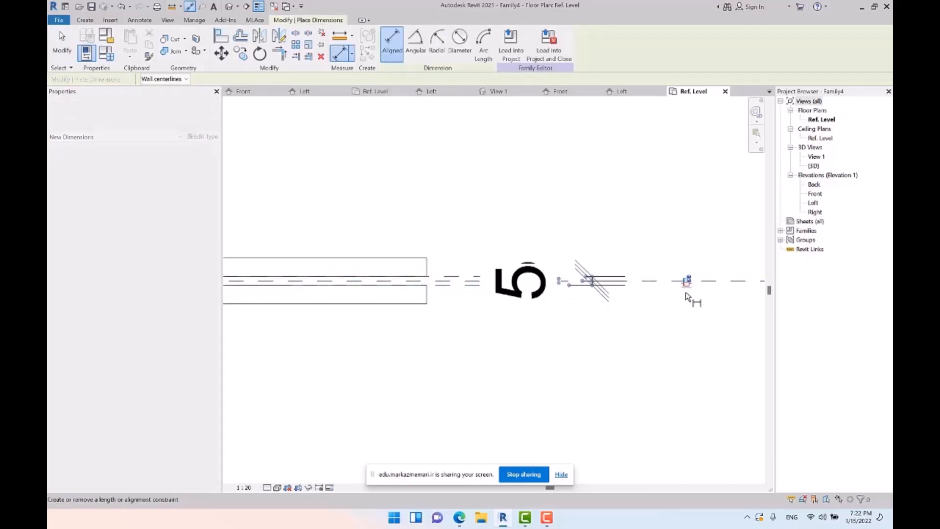
scroll(685, 293, "up", 3)
scroll(436, 282, "down", 3)
scroll(539, 293, "down", 2)
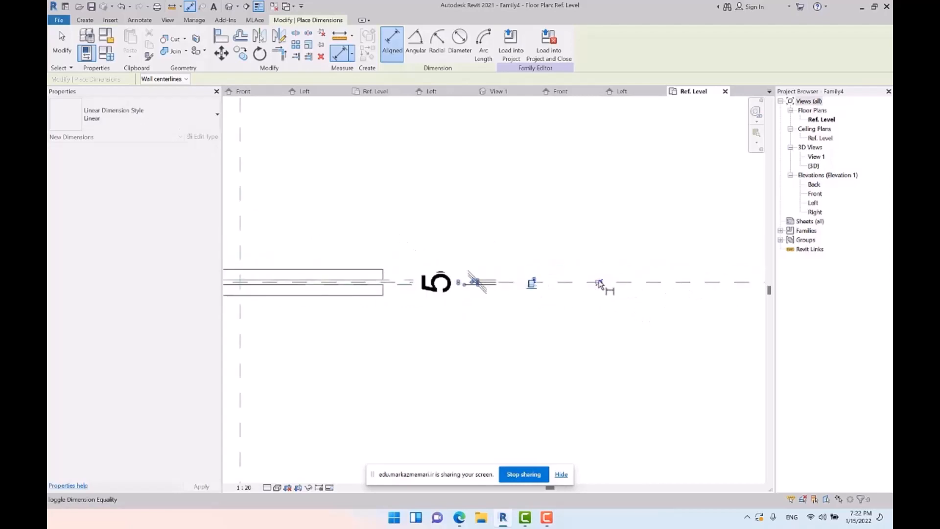
left_click(600, 285)
Dimension the overall gap between the two inner reference planes and label it with a new type parameter named Glass Dist
scroll(402, 303, "up", 4)
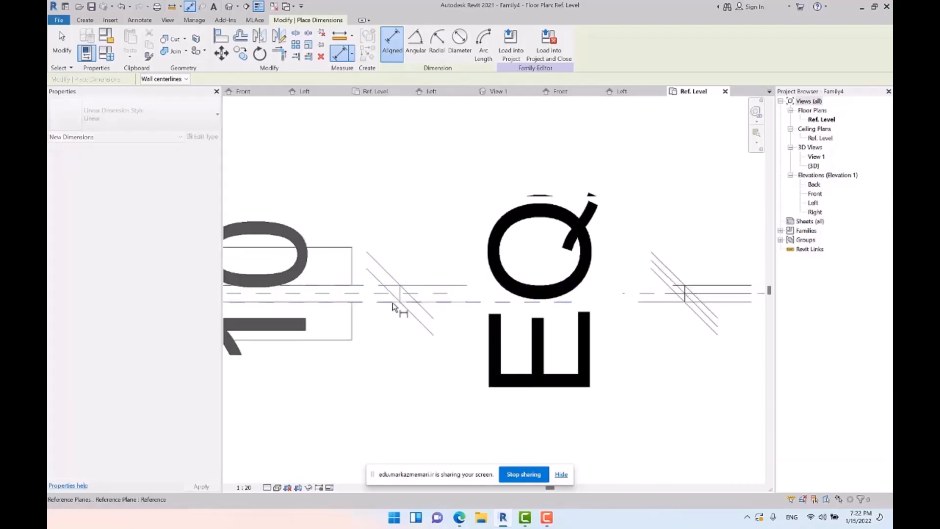
scroll(393, 307, "down", 4)
key("Escape")
key("Escape")
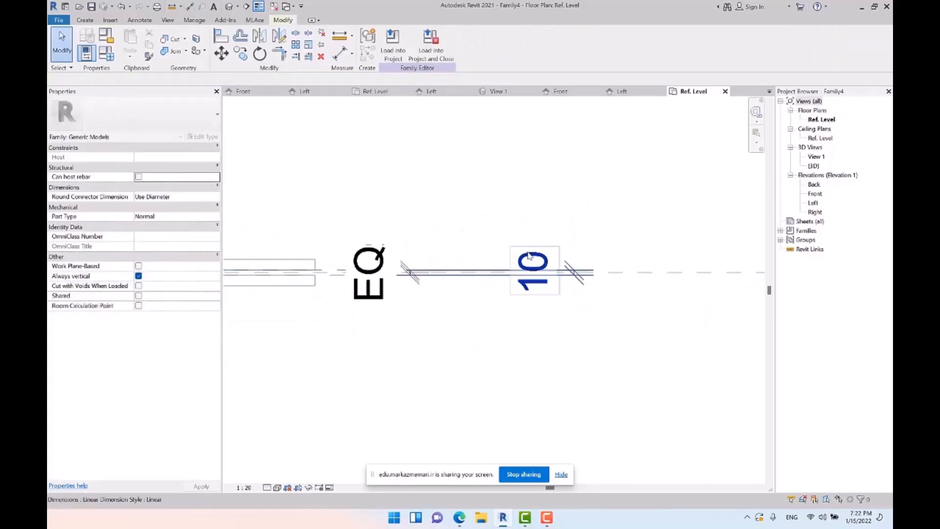
left_click(528, 255)
left_click(486, 44)
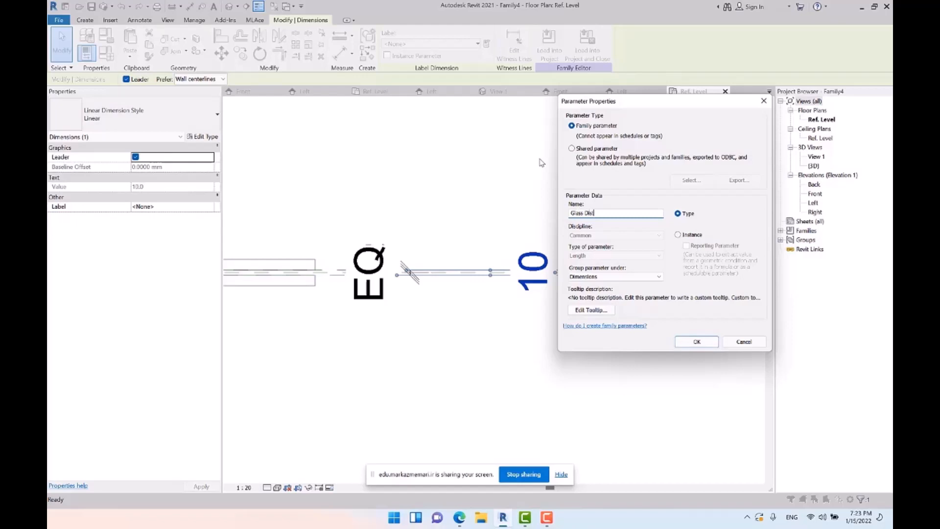
type("Glass Dist")
key("Return")
left_click(288, 290)
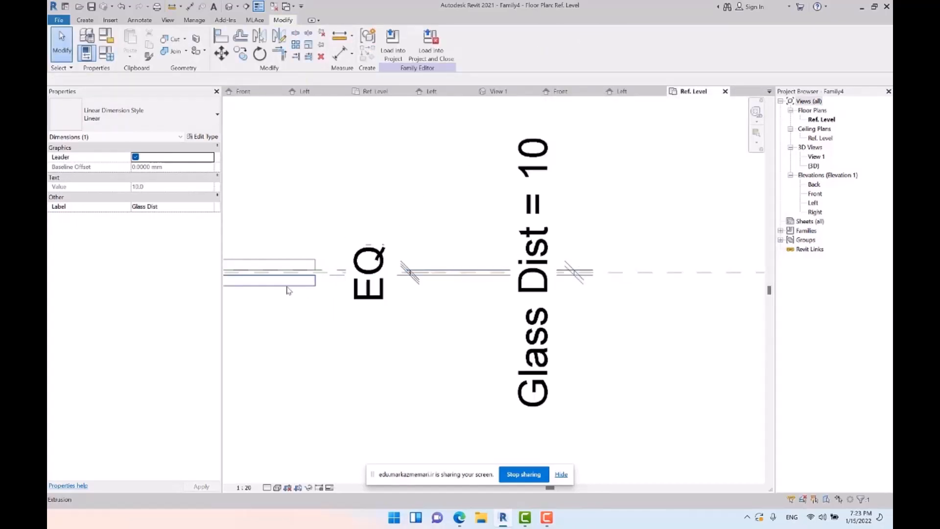
Draw two horizontal reference planes along the outer faces of the two glass panes, extending past their left ends
left_click(287, 289)
middle_click_drag(288, 289, 645, 289)
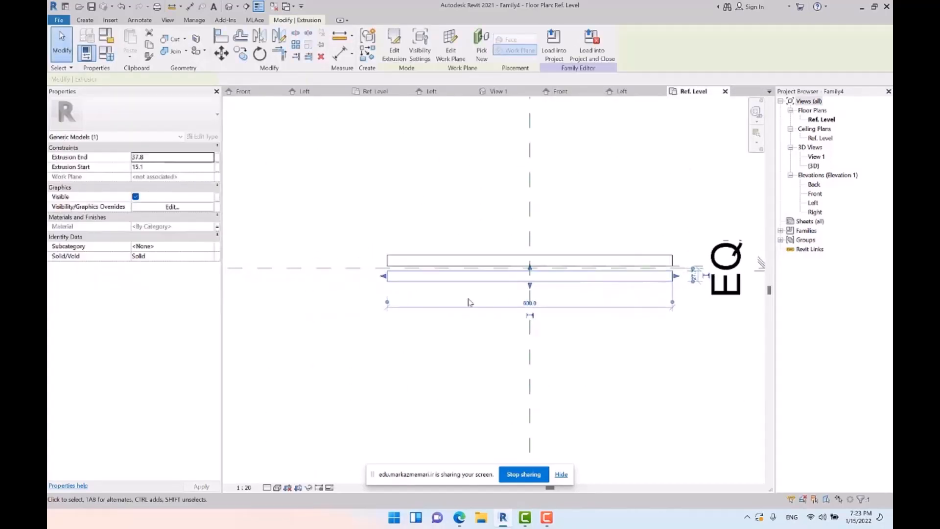
left_click(417, 263)
scroll(417, 262, "up", 2)
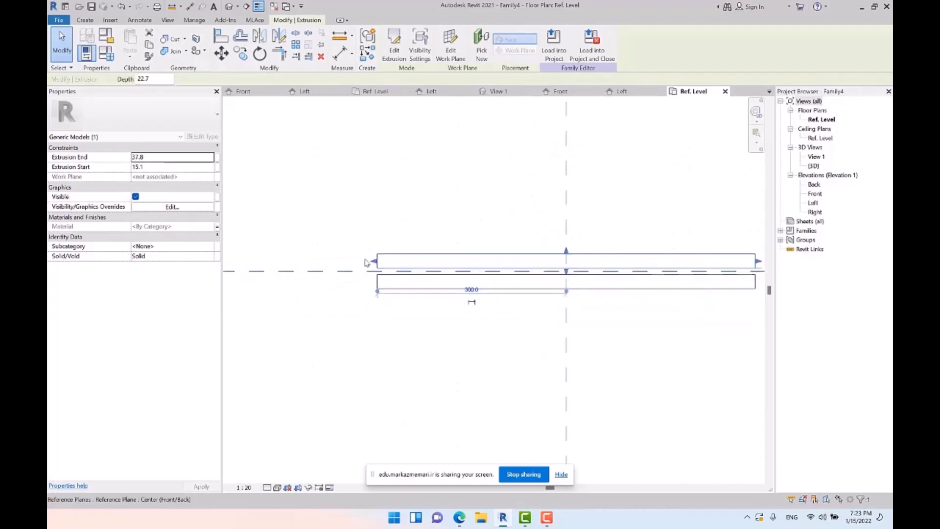
left_click(513, 263)
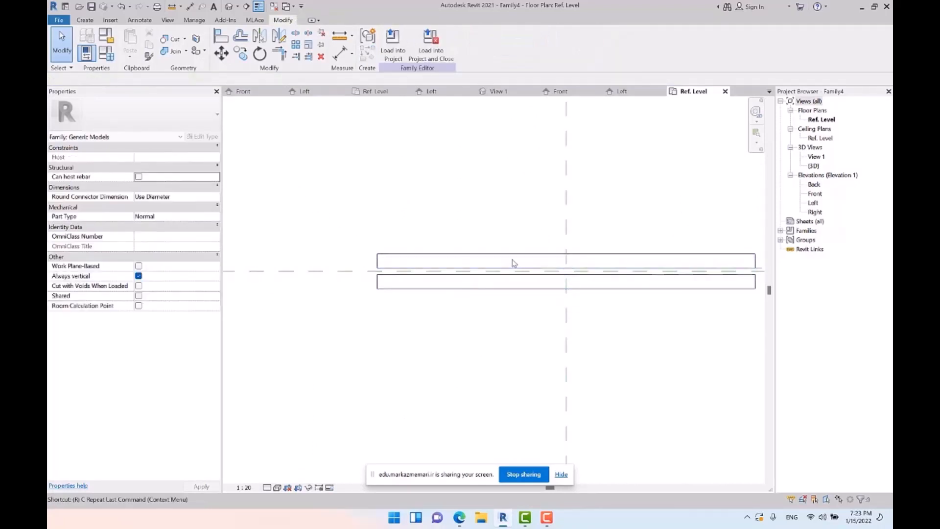
key("r")
key("p")
left_click(507, 254)
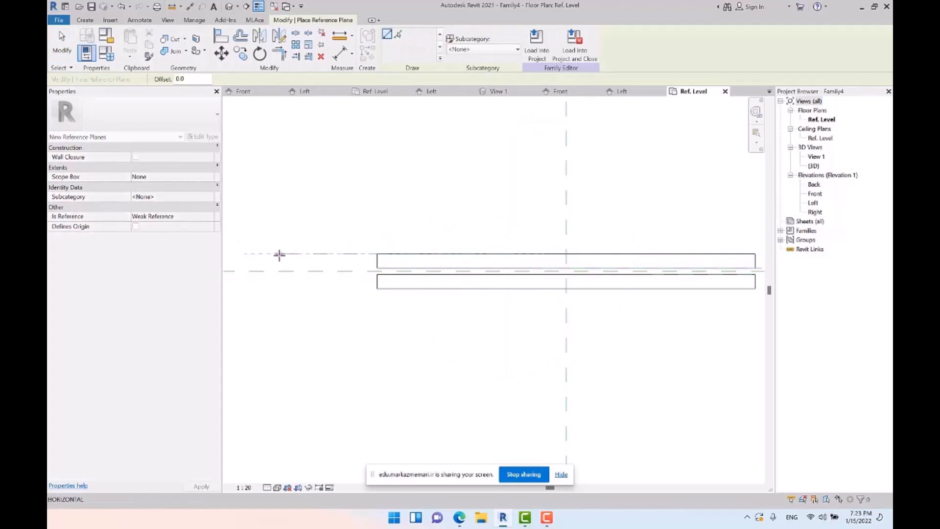
left_click(279, 254)
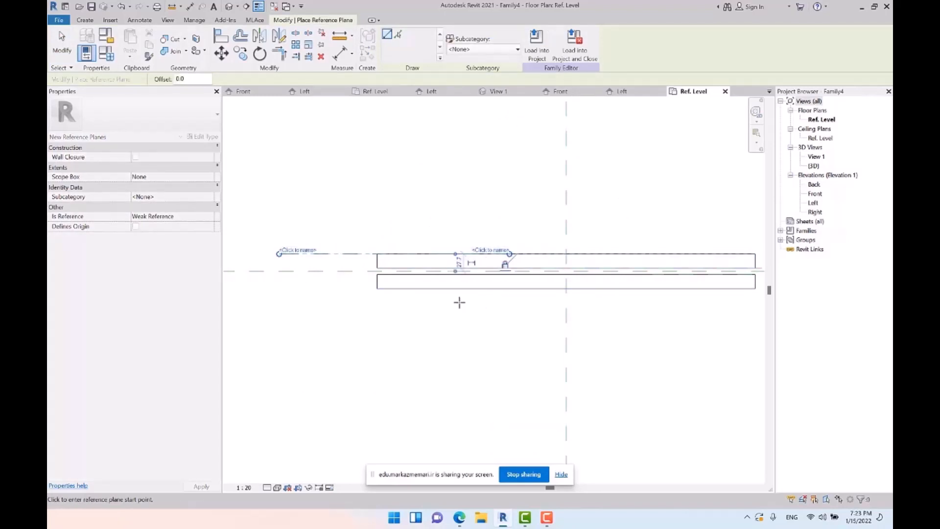
left_click(434, 288)
left_click(269, 288)
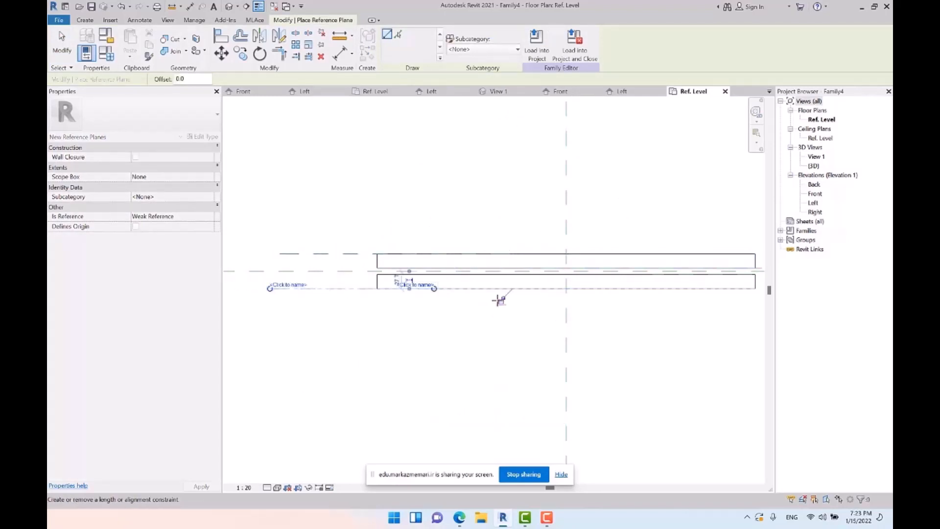
key("Escape")
key("Escape")
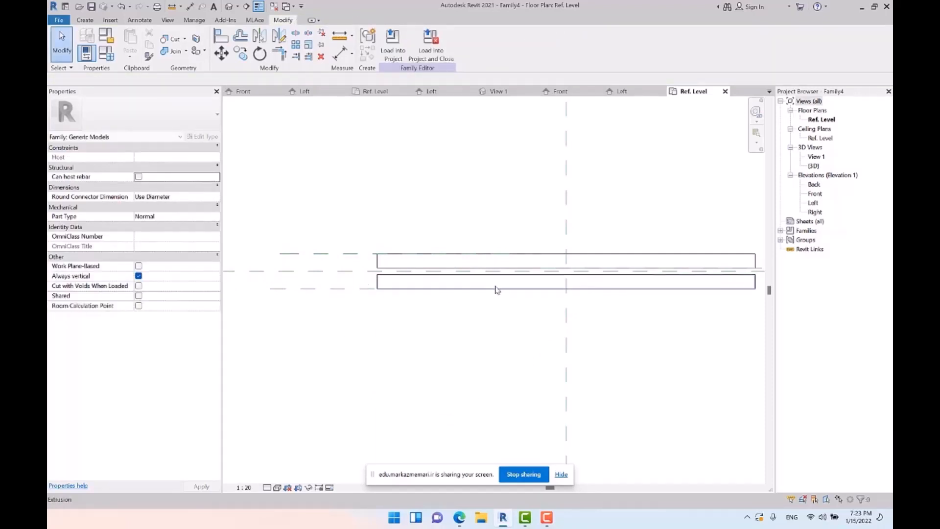
scroll(529, 300, "down", 2)
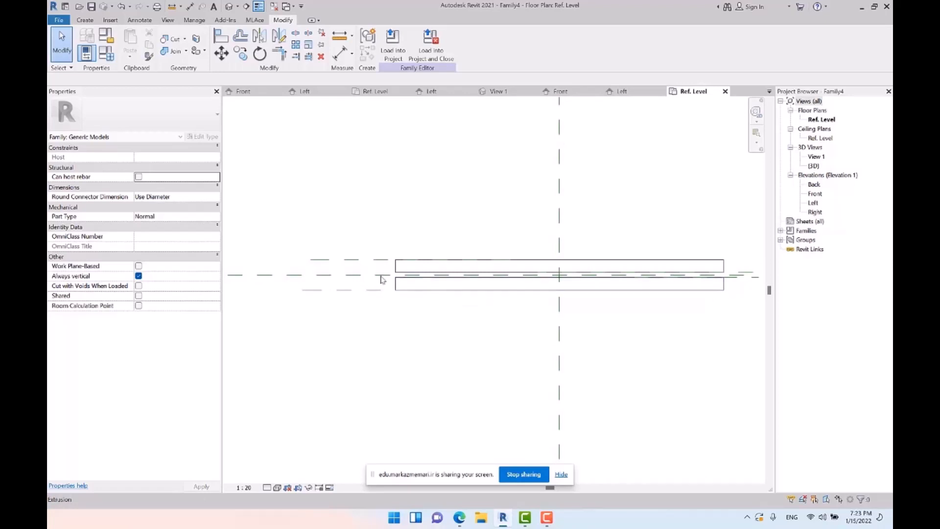
scroll(390, 278, "up", 2)
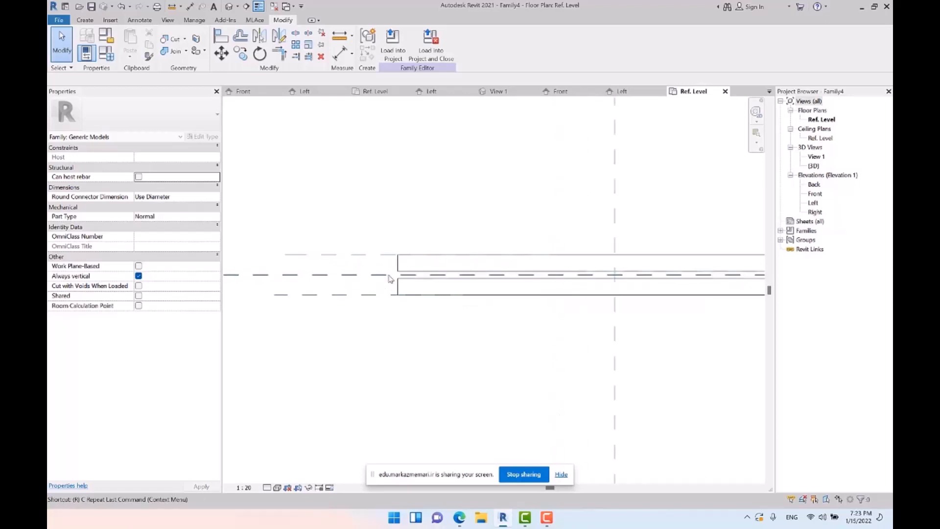
key("p")
key("Escape")
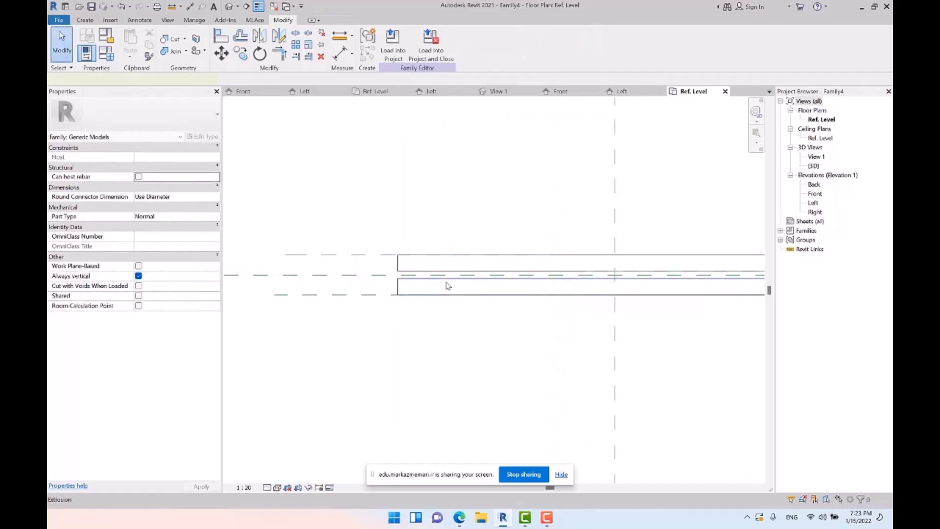
double_click(447, 285)
key("Escape")
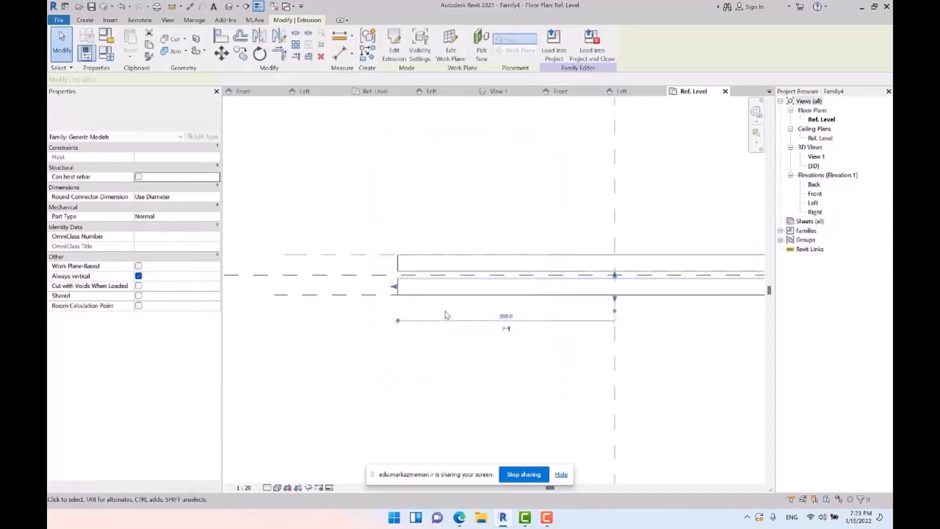
key("Escape")
Draw two horizontal reference planes along the inner faces of the two glass panes, extending past their left ends
key("r")
key("p")
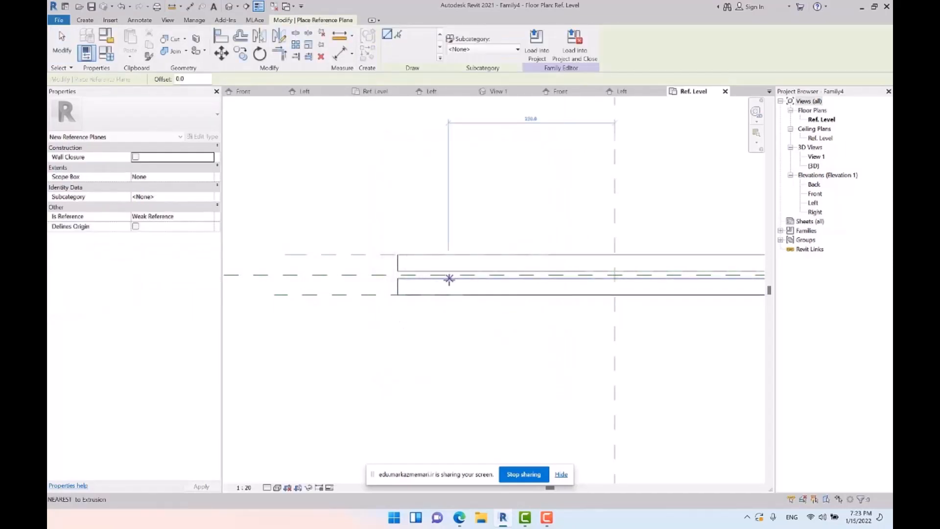
left_click(447, 277)
left_click(304, 277)
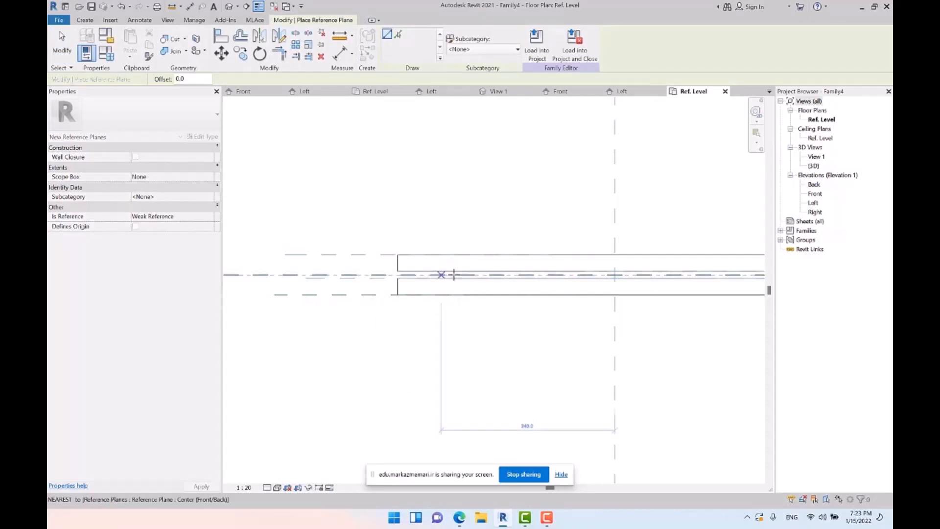
left_click(455, 271)
left_click(294, 266)
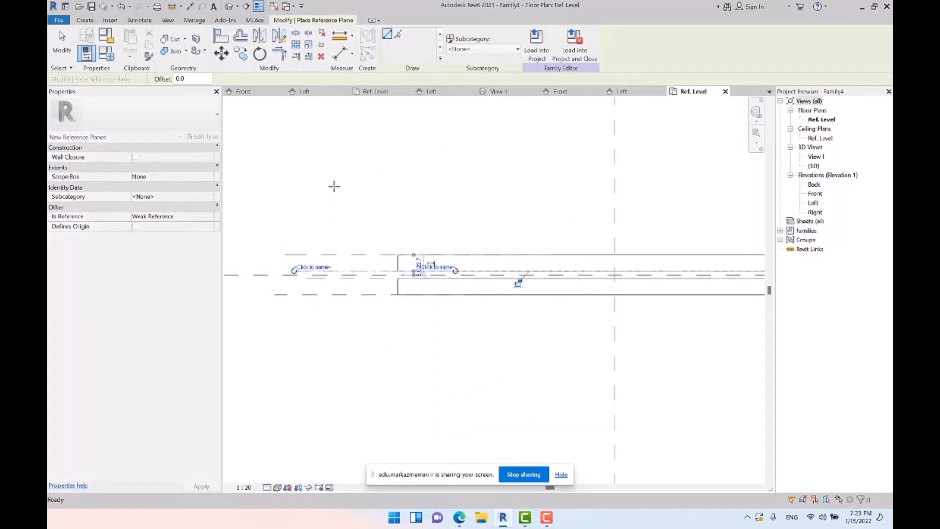
key("Escape")
key("Escape")
Align the upper glass pane's inner face with the newly drawn inner reference plane and lock the alignment
key("l")
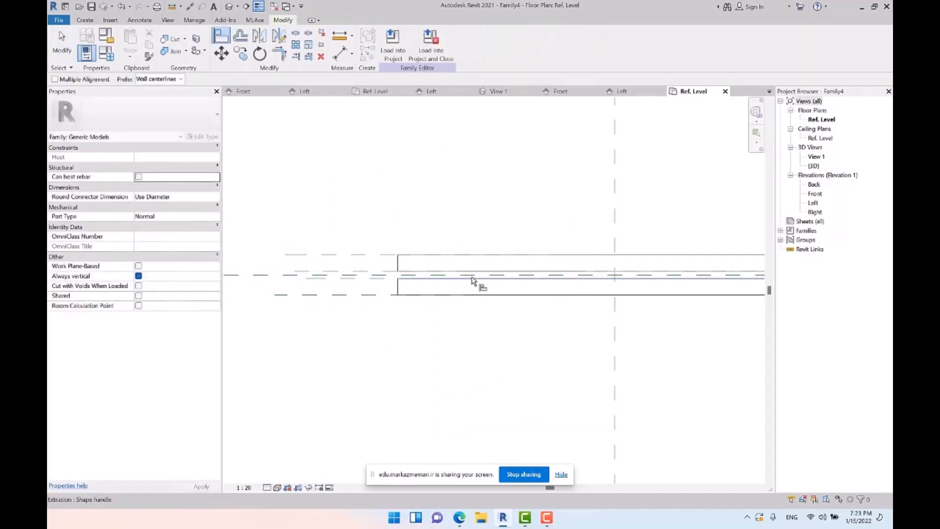
left_click(380, 273)
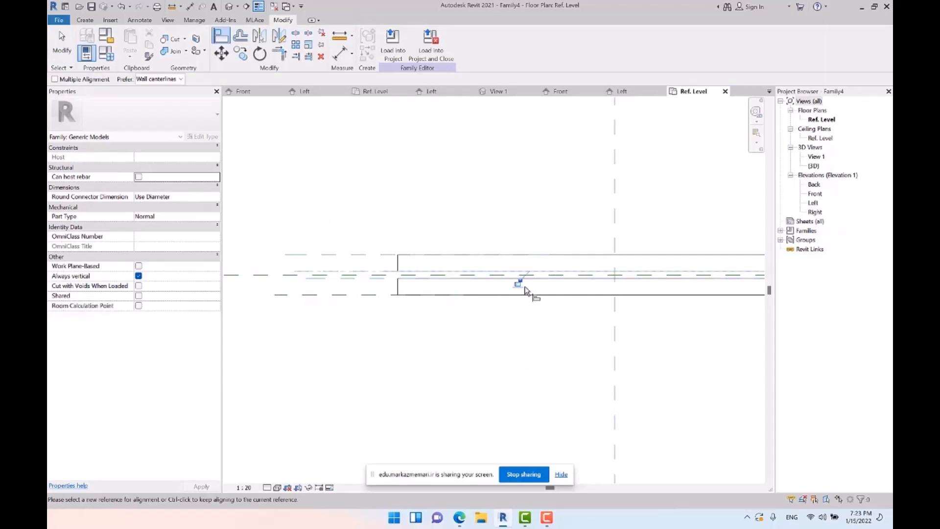
left_click(520, 282)
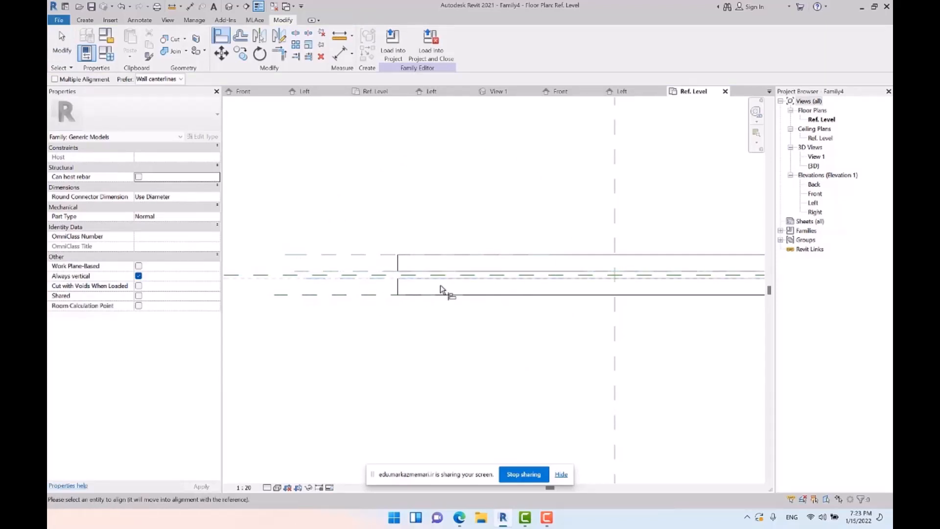
key("Escape")
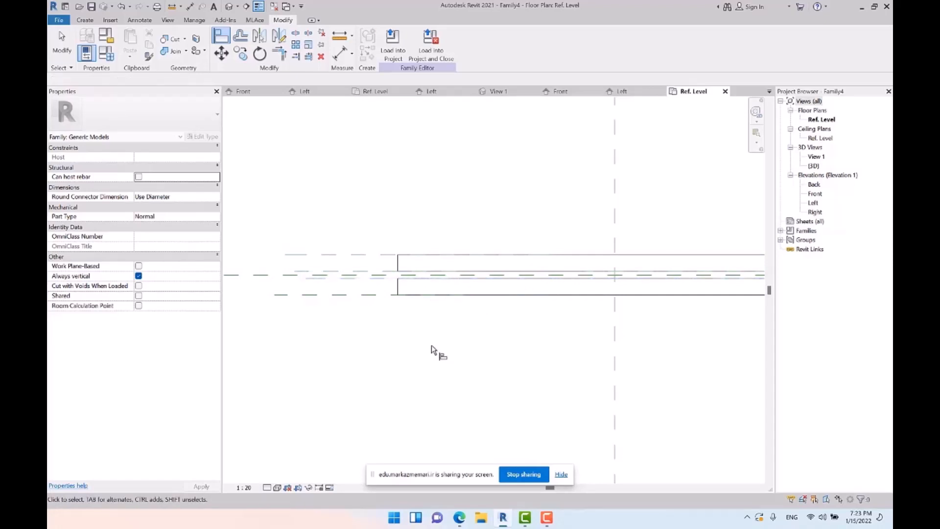
Dimension the thickness of each glass pane between its inner and outer reference planes, placing both dimensions beyond the left ends
key("d")
key("i")
scroll(354, 297, "up", 2)
left_click(357, 261)
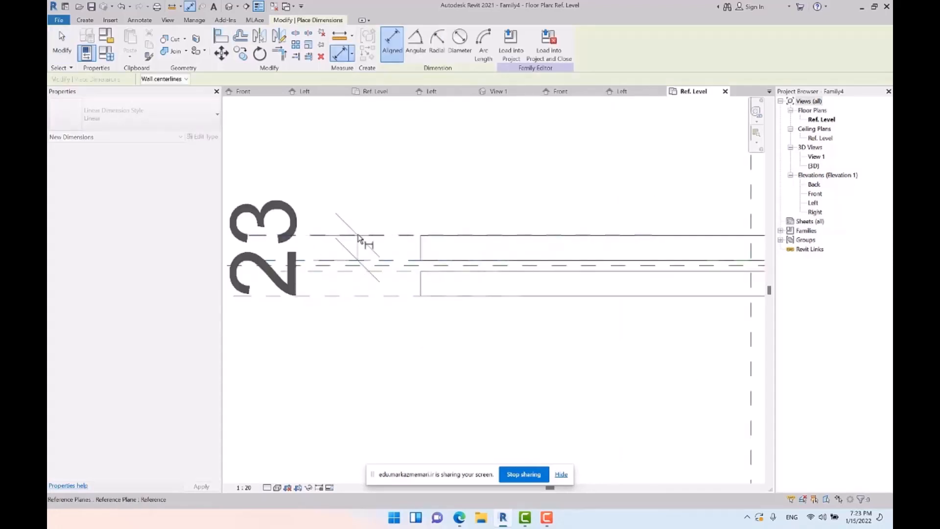
left_click(356, 236)
left_click(347, 249)
left_click(323, 272)
left_click(328, 296)
scroll(540, 319, "down", 3)
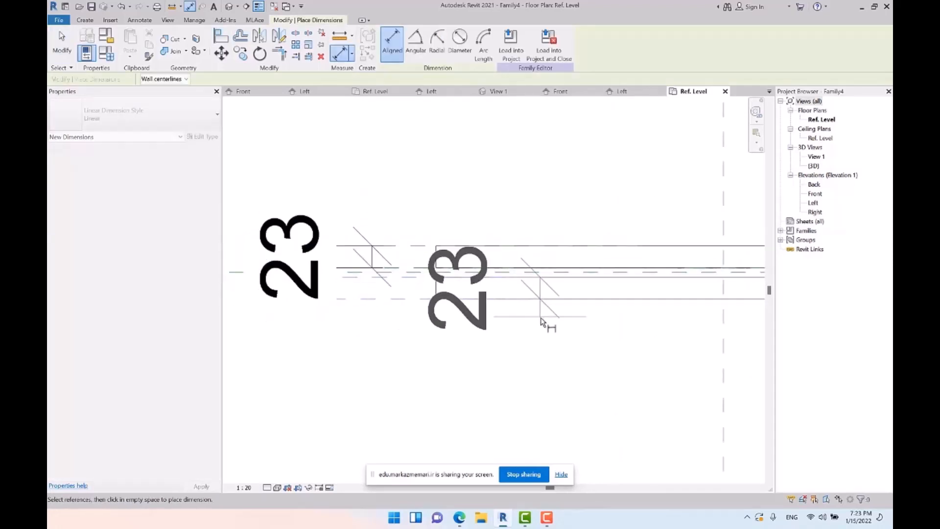
left_click(283, 347)
middle_click_drag(387, 328, 464, 312)
key("Escape")
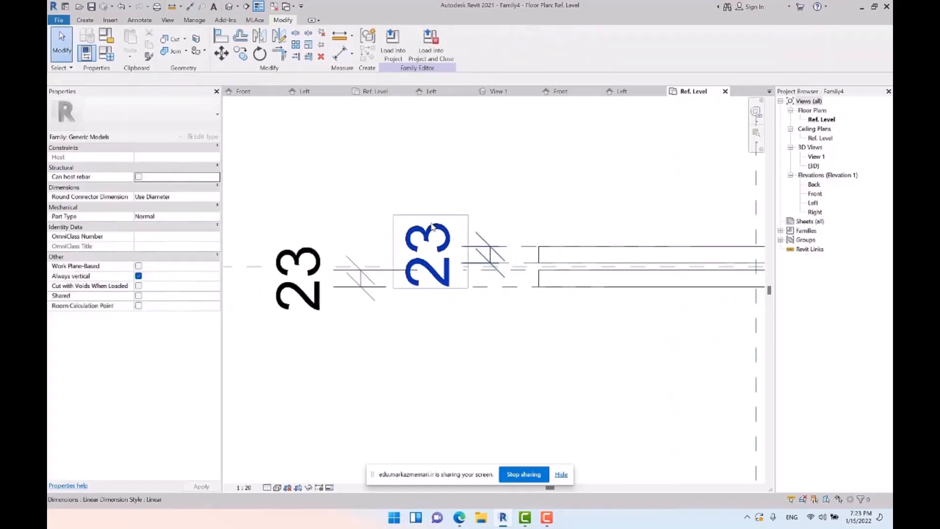
Label both pane thickness dimensions with a new type parameter named Glass T
left_click(436, 236)
left_click(478, 43)
left_click(403, 64)
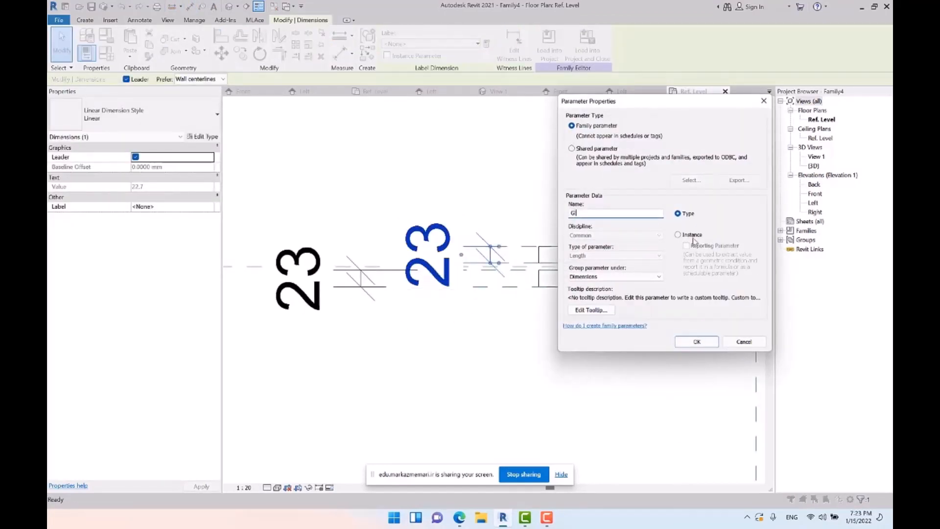
type("Glass T")
key("Return")
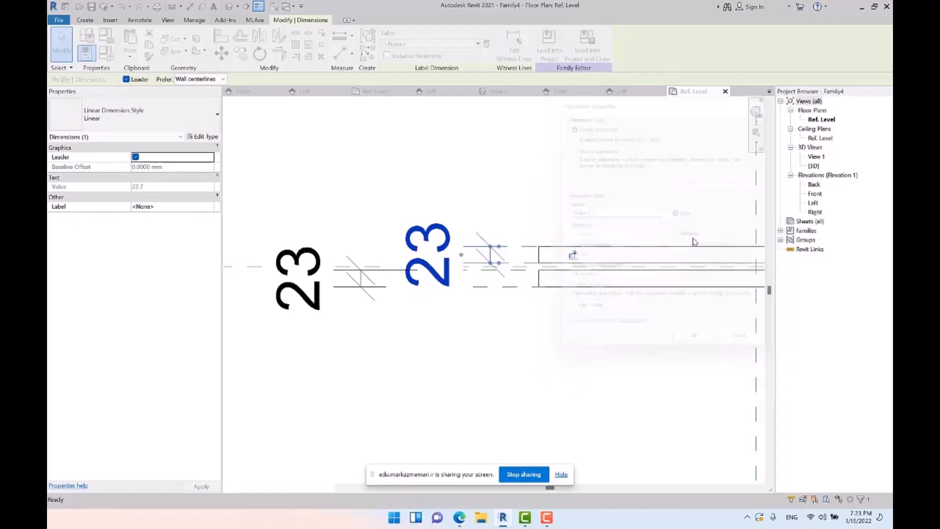
left_click(270, 294)
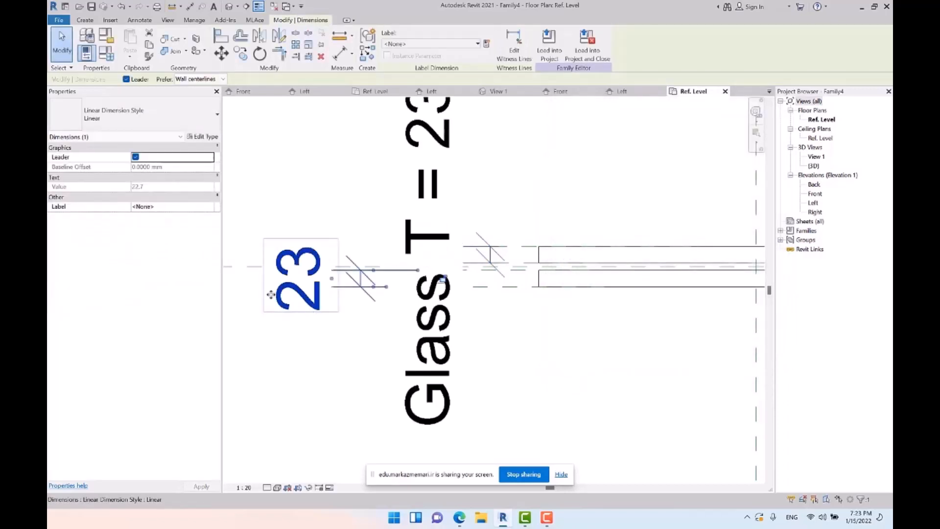
left_click(478, 43)
left_click(427, 116)
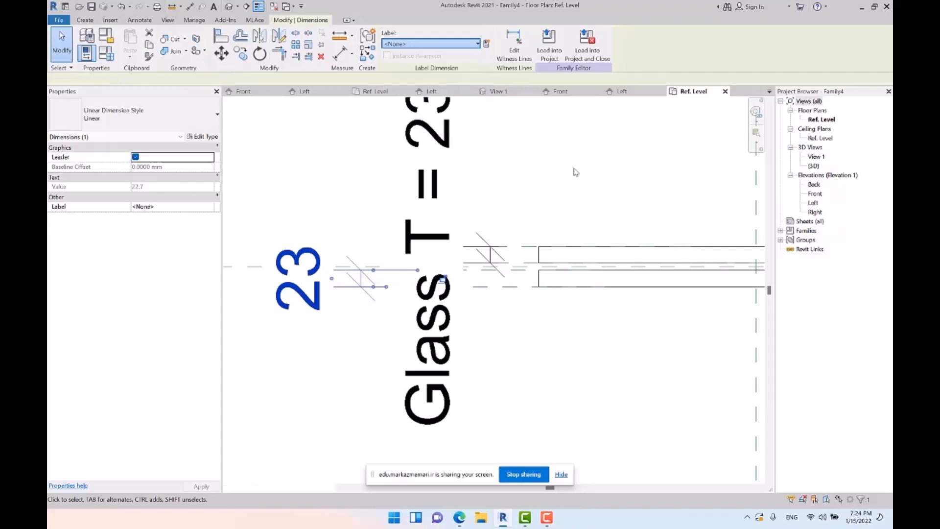
left_click(263, 441)
Set the view scale to 1:5 and switch the plan view to the Shaded visual style
left_click(244, 488)
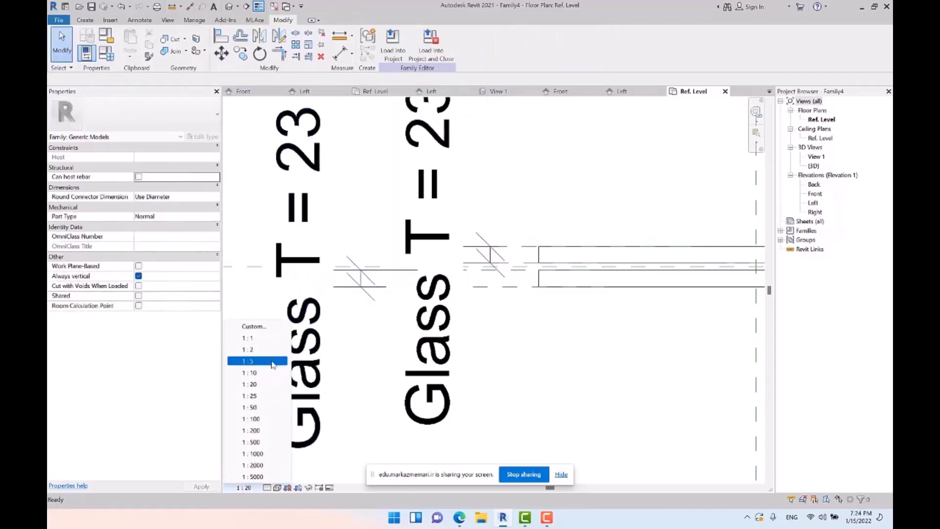
left_click(272, 365)
mouse_move(606, 311)
middle_mouse_down()
mouse_move(350, 296)
mouse_move(535, 304)
mouse_move(466, 305)
middle_mouse_up()
scroll(349, 296, "down", 2)
key("s")
key("d")
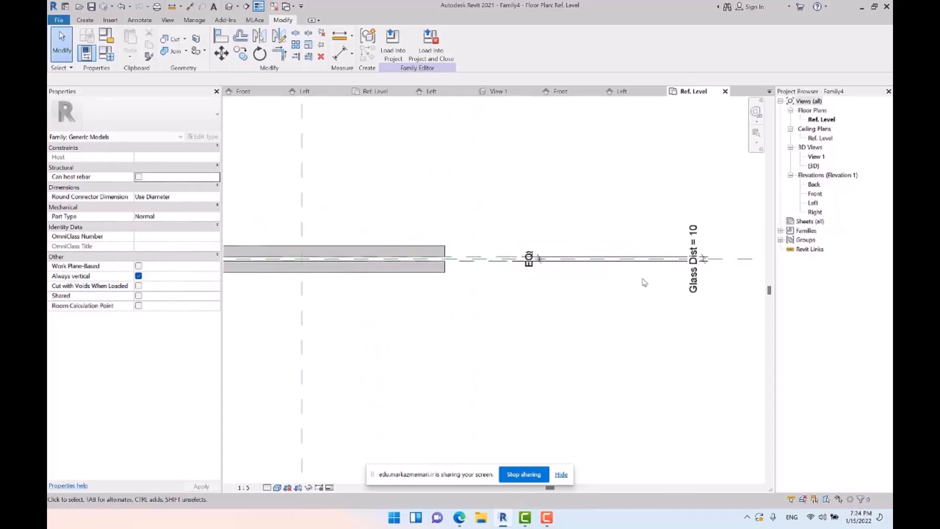
Set the Glass T parameter to 10 in Family Types and apply it
middle_click_drag(566, 287, 516, 277)
key("f")
key("t")
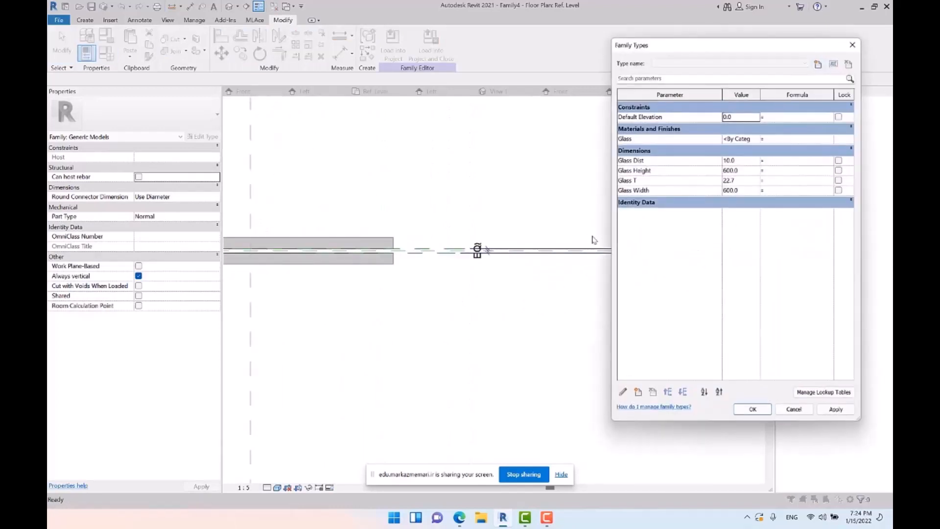
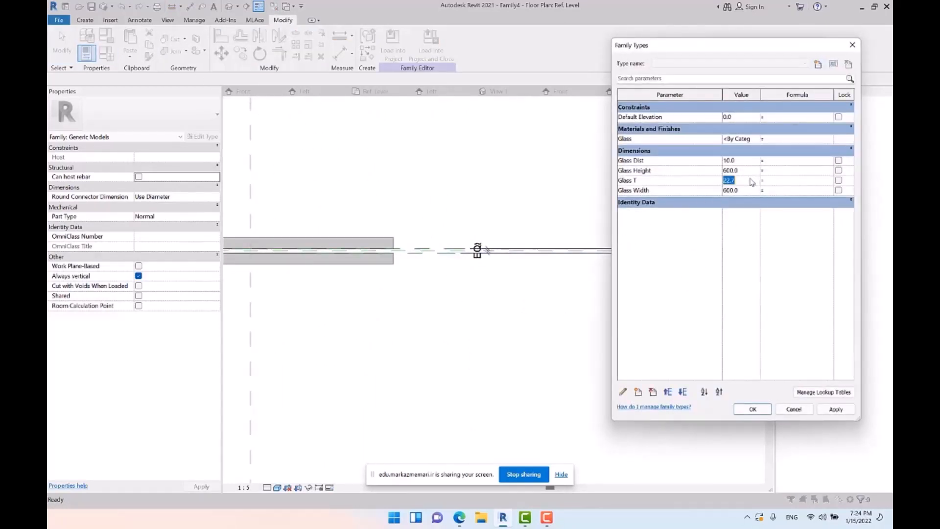
type("10")
left_click(836, 409)
left_click(677, 267)
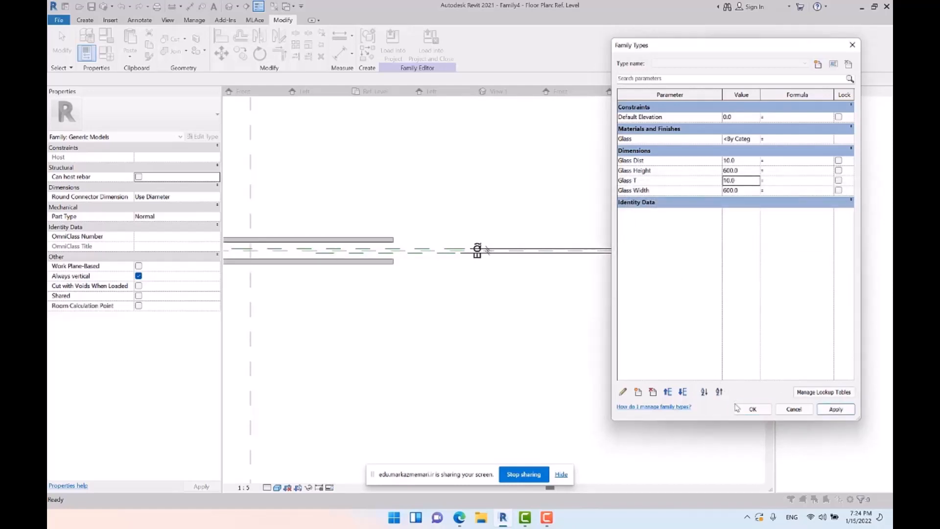
left_click(752, 409)
Examine both glass panes, their thickness dimensions and the spacing reference planes from end to end
middle_click_drag(397, 282, 653, 281)
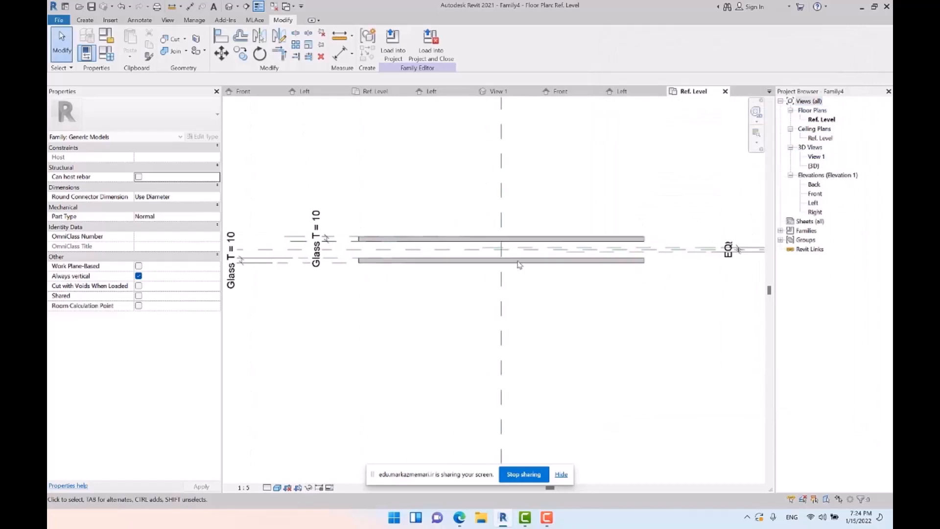
middle_click_drag(371, 267, 533, 263)
scroll(465, 253, "up", 5)
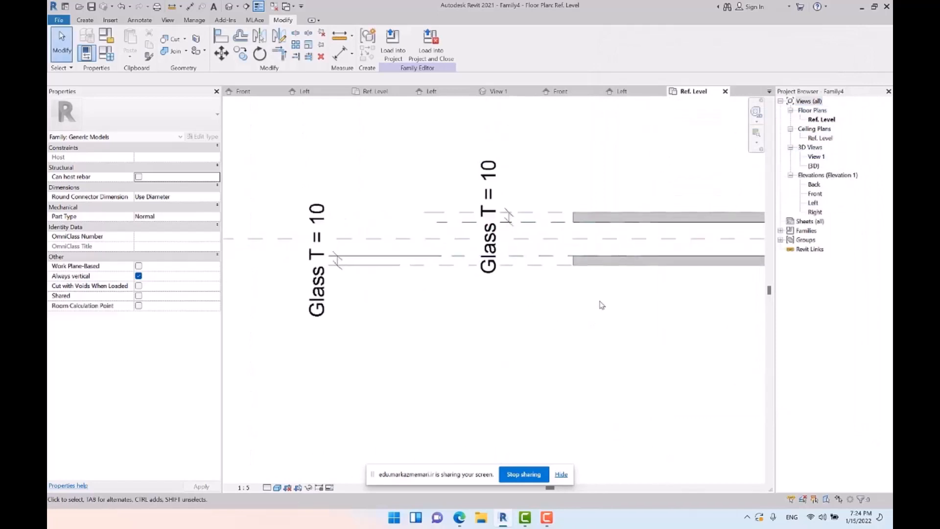
middle_click_drag(626, 308, 360, 314)
middle_click_drag(649, 305, 749, 293)
left_click(516, 245)
middle_click_drag(337, 304, 645, 314)
left_click(410, 318)
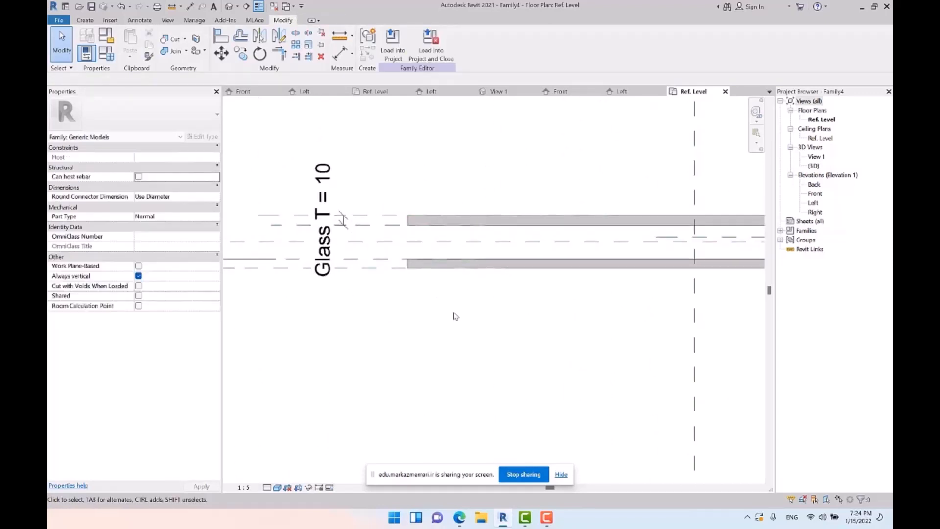
middle_click_drag(415, 270, 384, 265)
scroll(383, 266, "down", 2)
Extend the lower Glass Dist reference plane leftward past the left ends of the glass panes
left_click(664, 252)
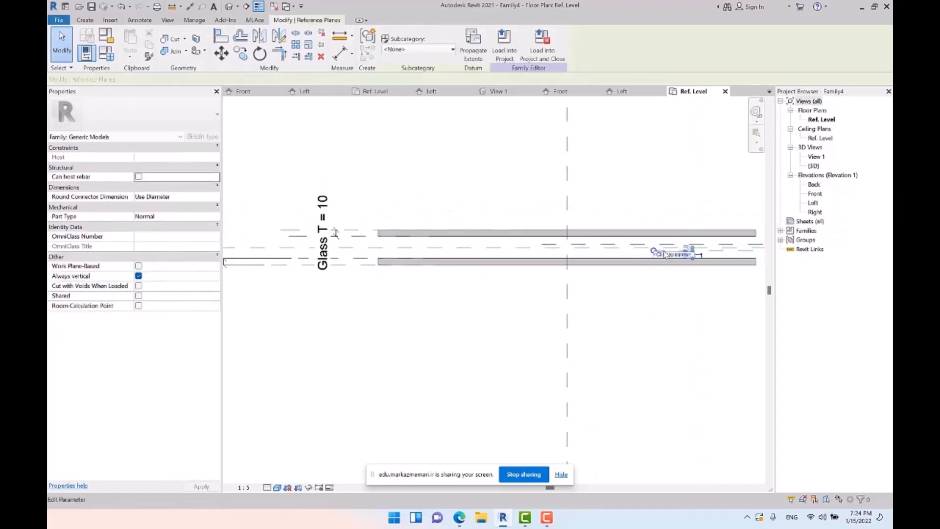
scroll(665, 252, "up", 5)
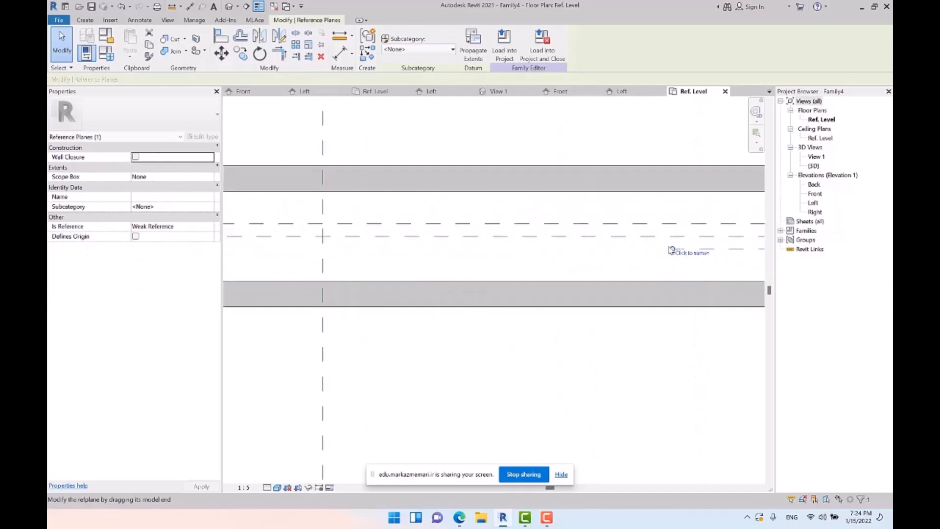
left_click_drag(671, 250, 617, 274)
scroll(720, 280, "down", 3)
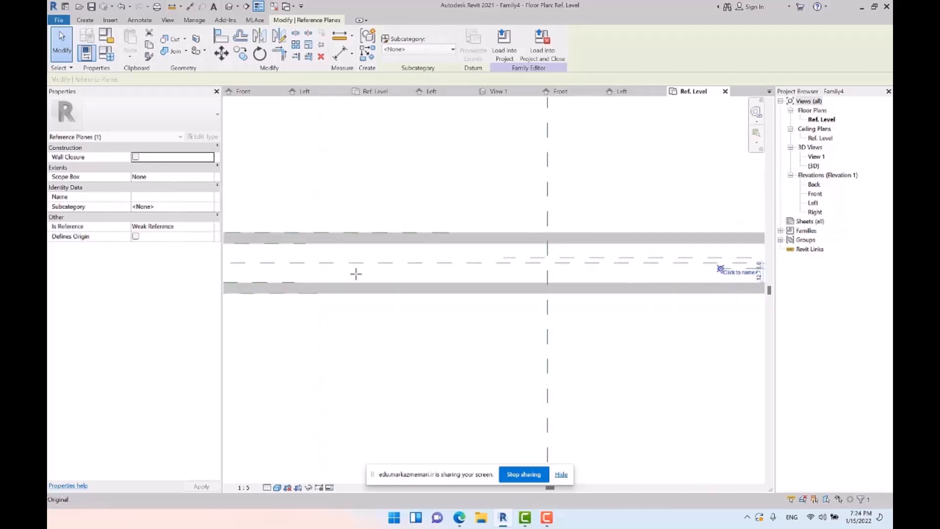
scroll(286, 271, "down", 5)
mouse_move(286, 270)
left_mouse_down()
mouse_move(309, 271)
mouse_move(297, 275)
left_mouse_up()
scroll(335, 275, "up", 4)
scroll(345, 277, "up", 1)
left_click(475, 354)
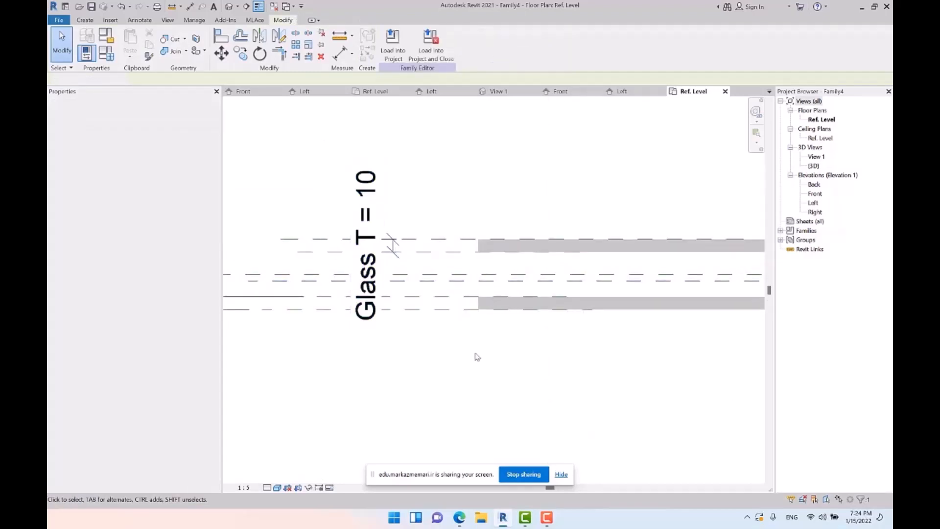
Delete the two extra reference planes at the panes' inner faces together with their Glass T dimensions
left_click(420, 297)
key("Escape")
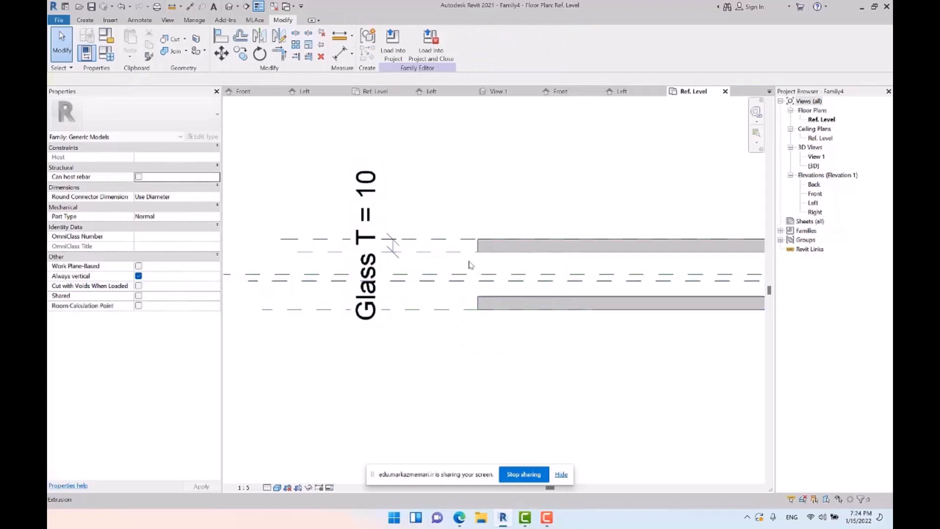
left_click(433, 252)
key("Delete")
Align the inner faces of both glass panes with the upper and lower Glass Dist reference planes and lock them
scroll(384, 258, "down", 2)
middle_click_drag(533, 291, 126, 294)
scroll(592, 272, "up", 2)
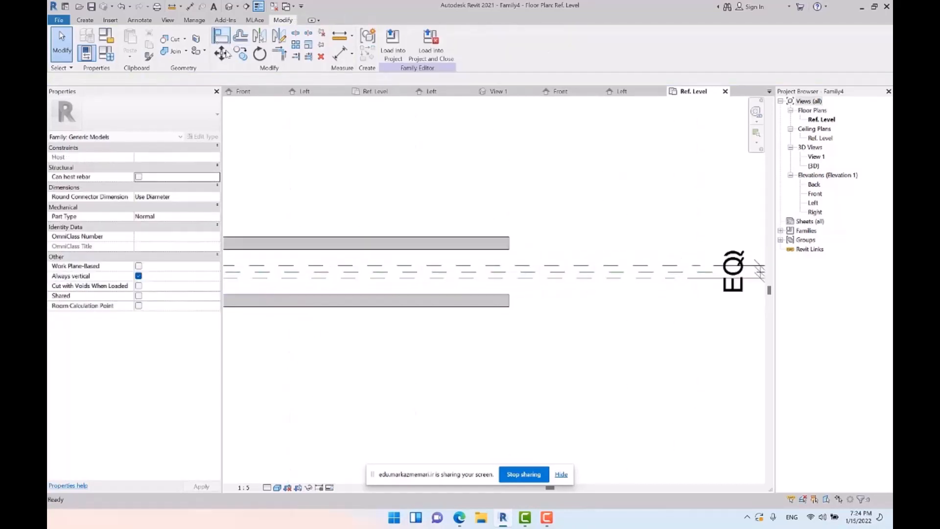
key("a")
key("l")
left_click(552, 266)
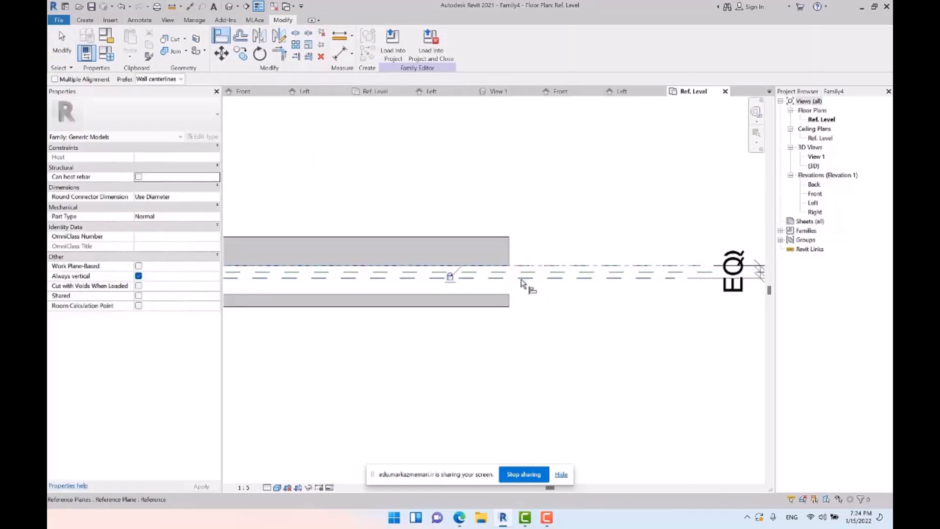
left_click(495, 297)
scroll(639, 304, "down", 2)
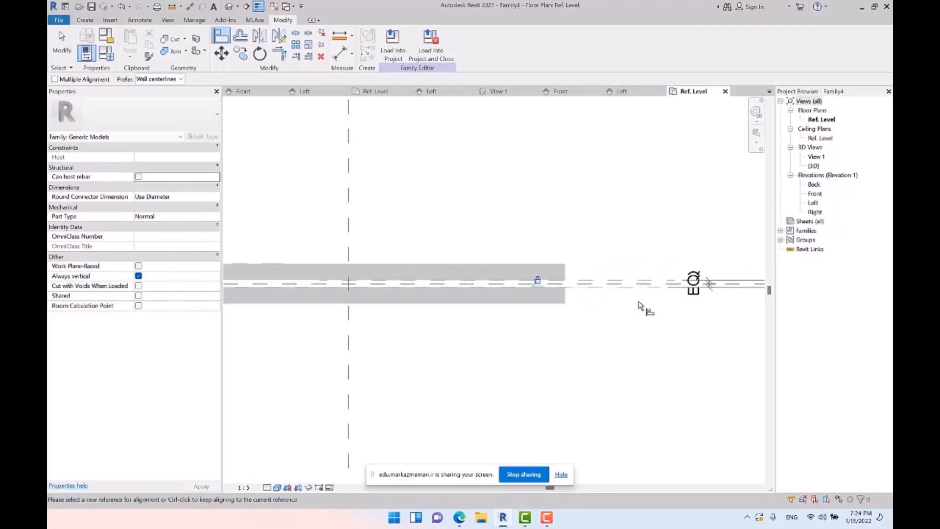
scroll(638, 302, "down", 2)
middle_click_drag(434, 325, 525, 323)
scroll(406, 302, "up", 4)
key("Escape")
key("Escape")
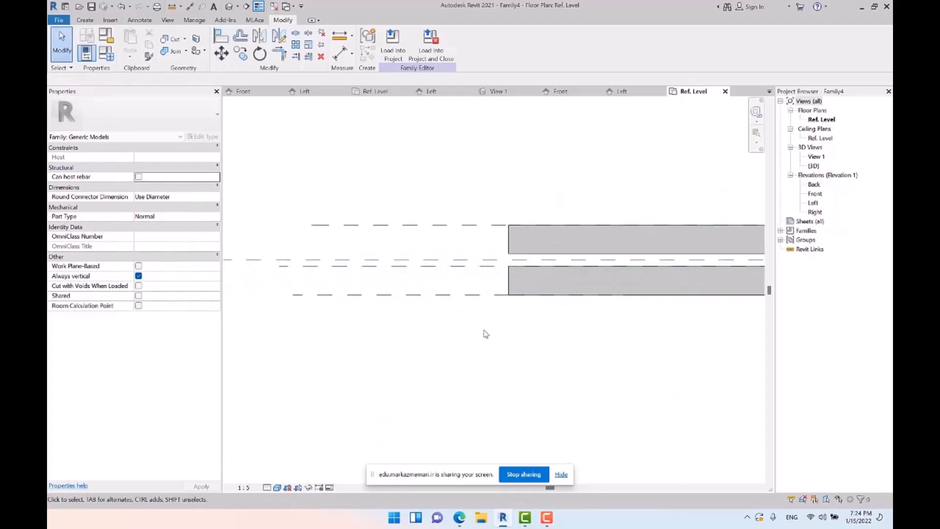
middle_click_drag(558, 303, 345, 323)
scroll(384, 313, "down", 2)
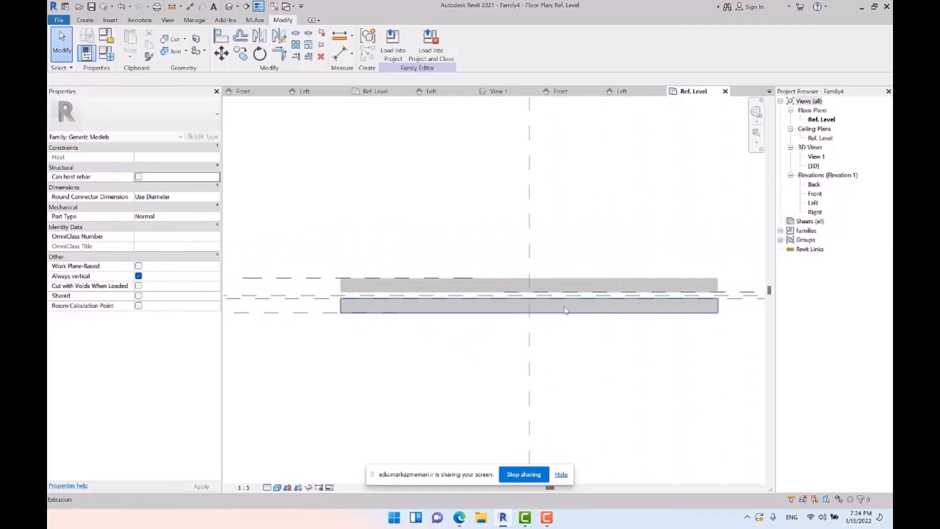
Extend the upper Glass Dist reference plane past the left ends of the glass panes
left_click(733, 296)
scroll(484, 294, "up", 2)
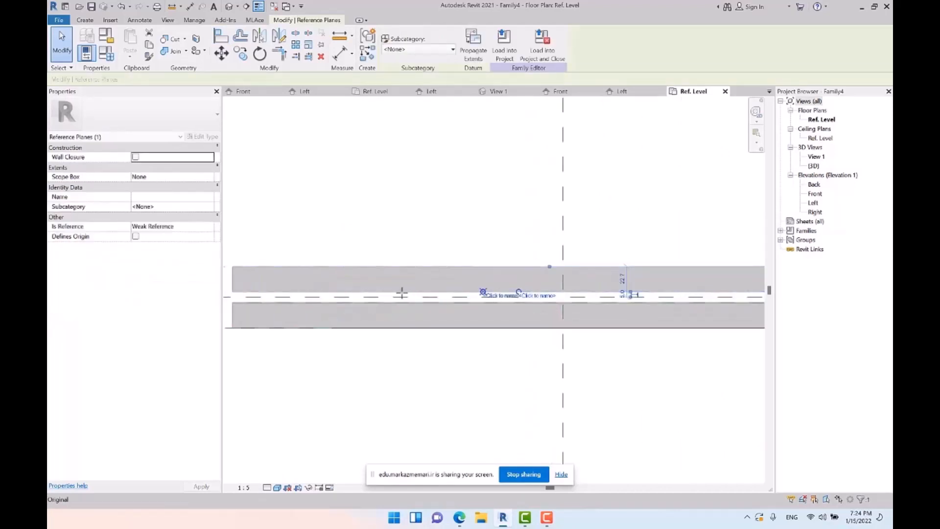
scroll(687, 320, "down", 2)
left_click_drag(688, 321, 391, 304)
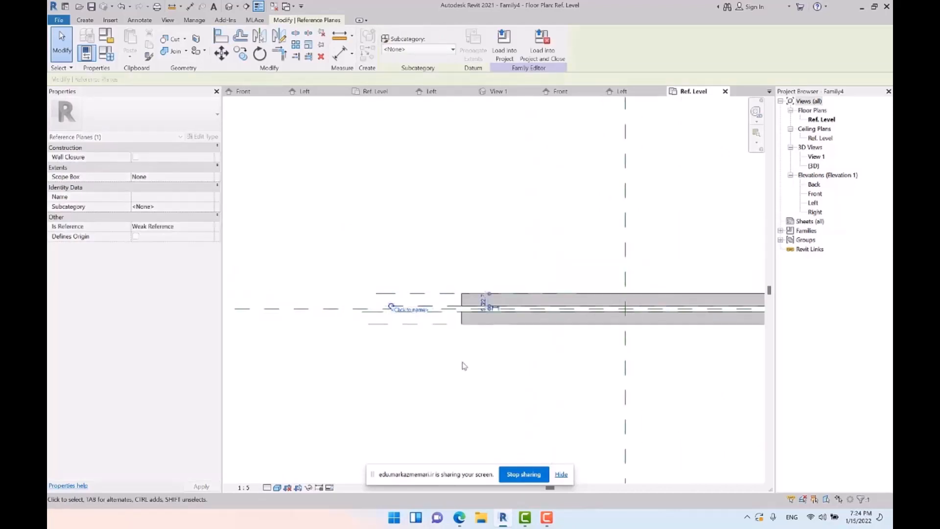
left_click(463, 364)
Dimension both glass panes' thicknesses between their inner and outer reference planes beyond the left ends
scroll(464, 325, "up", 2)
key("i")
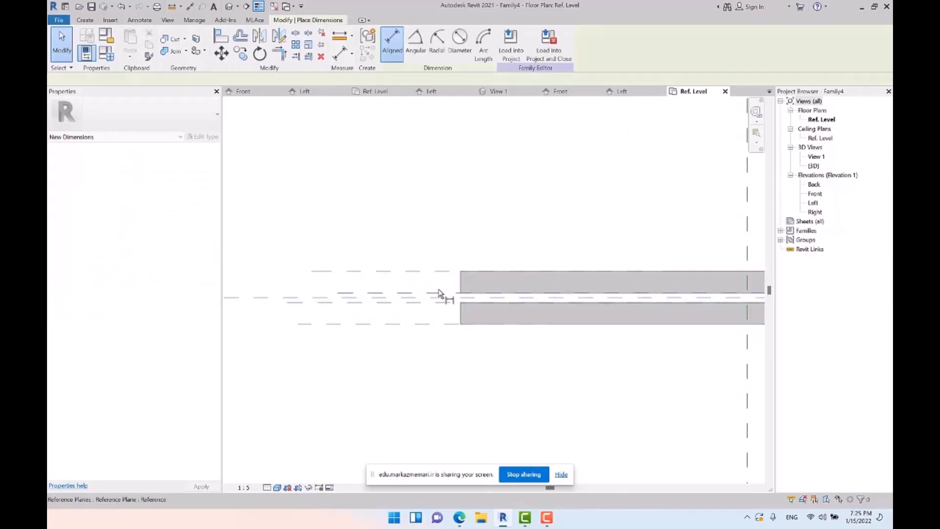
left_click(438, 293)
left_click(431, 270)
left_click(417, 279)
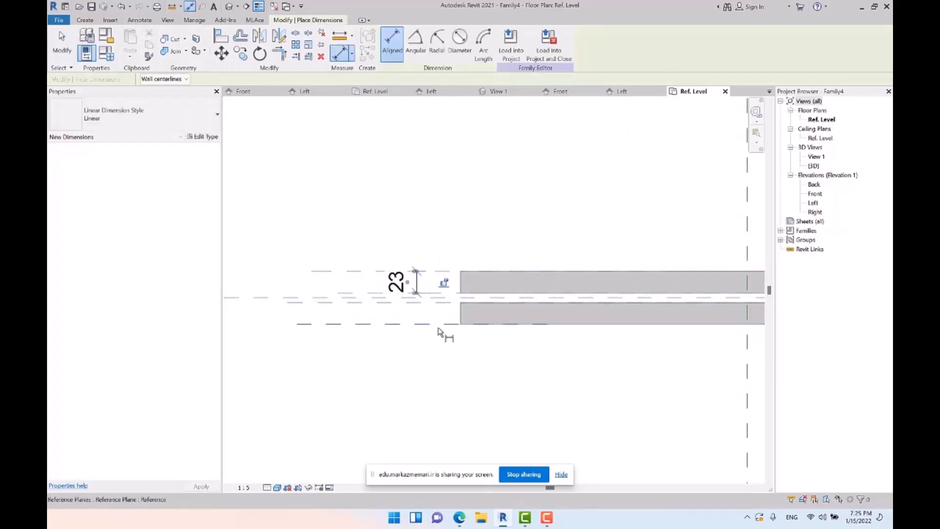
left_click(374, 302)
left_click(381, 323)
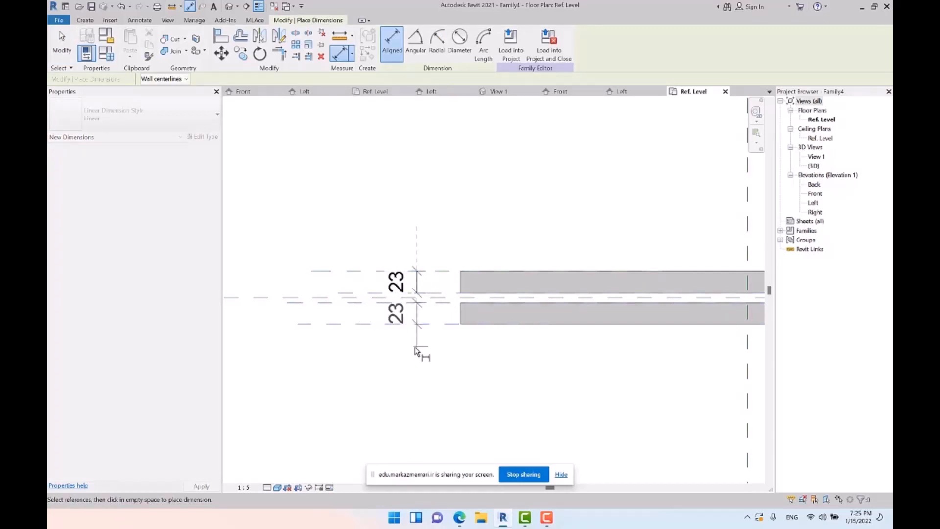
left_click(417, 347)
key("Escape")
key("Escape")
Label both pane thickness dimensions with the Glass T parameter
left_click(404, 284)
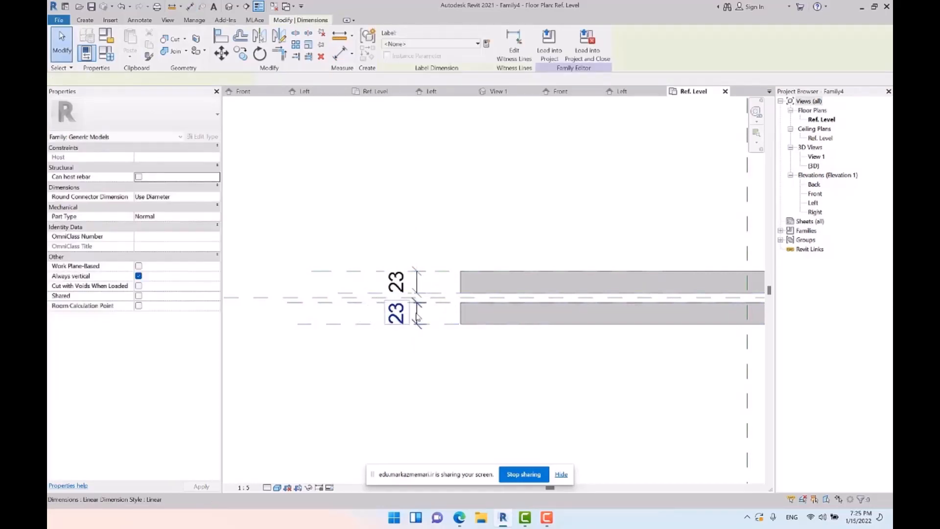
left_click(406, 313, "ctrl")
left_click(477, 44)
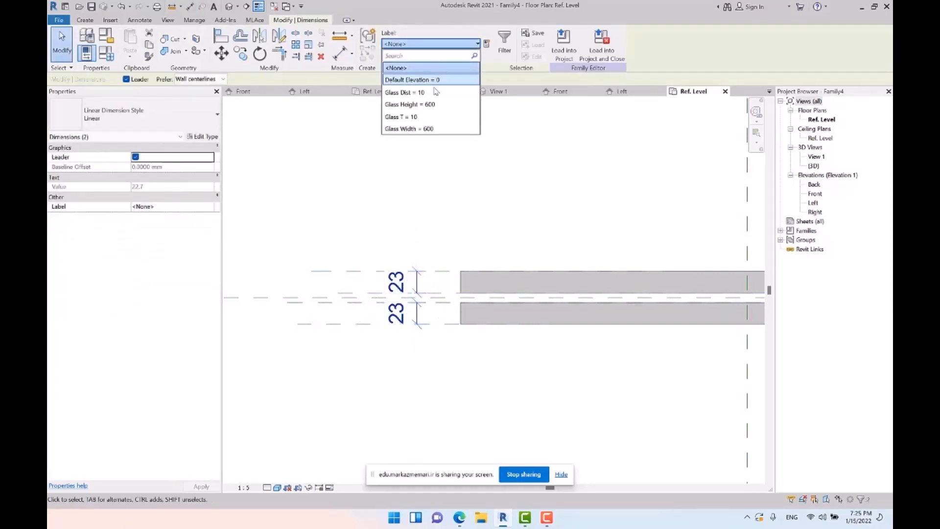
left_click(433, 116)
left_click(513, 224)
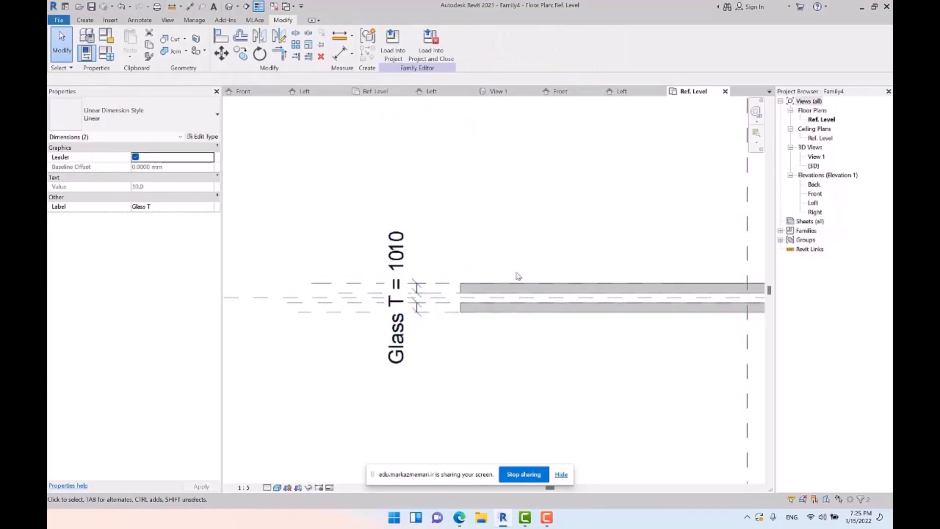
Set the Glass T family parameter to 15 and apply it to test the pane thickness
middle_click_drag(618, 333, 48, 322)
scroll(551, 320, "up", 2)
scroll(681, 283, "down", 6)
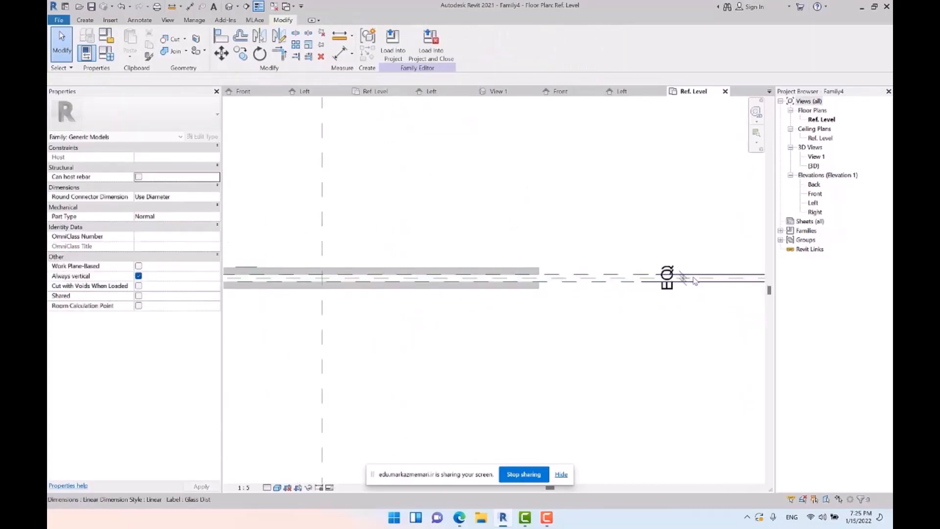
scroll(258, 277, "up", 1)
left_click(106, 53)
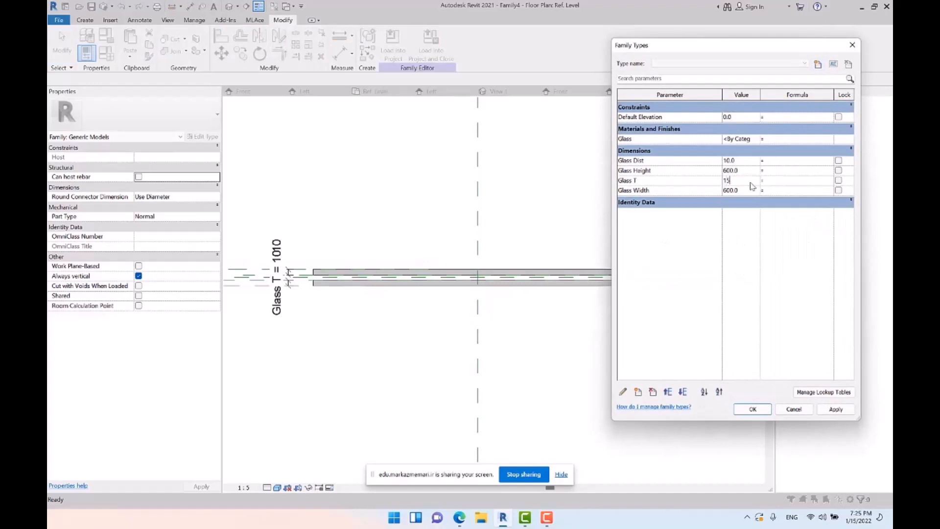
left_click(836, 409)
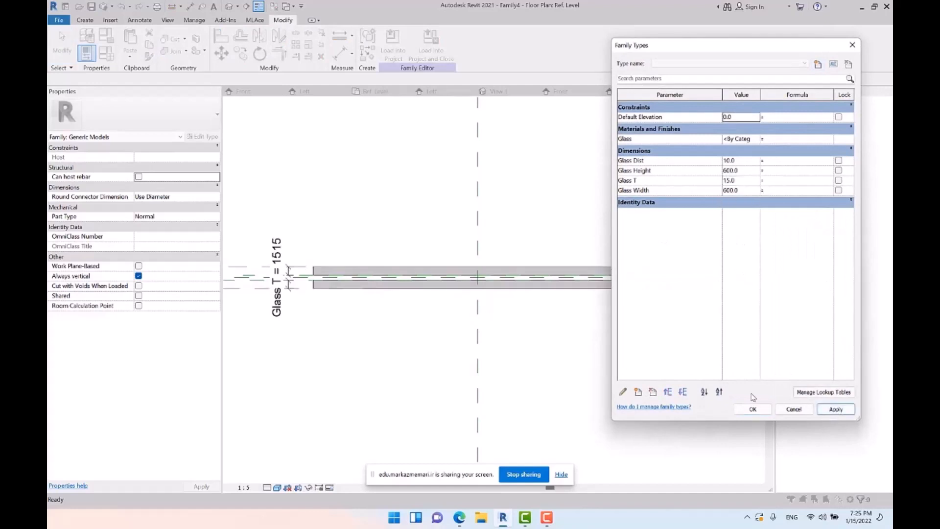
left_click(751, 411)
Set the Glass Dist family parameter to 20 and apply it to widen the gap between panes
scroll(631, 322, "up", 1)
middle_click_drag(612, 323, 416, 306)
scroll(416, 306, "down", 3)
scroll(429, 273, "up", 2)
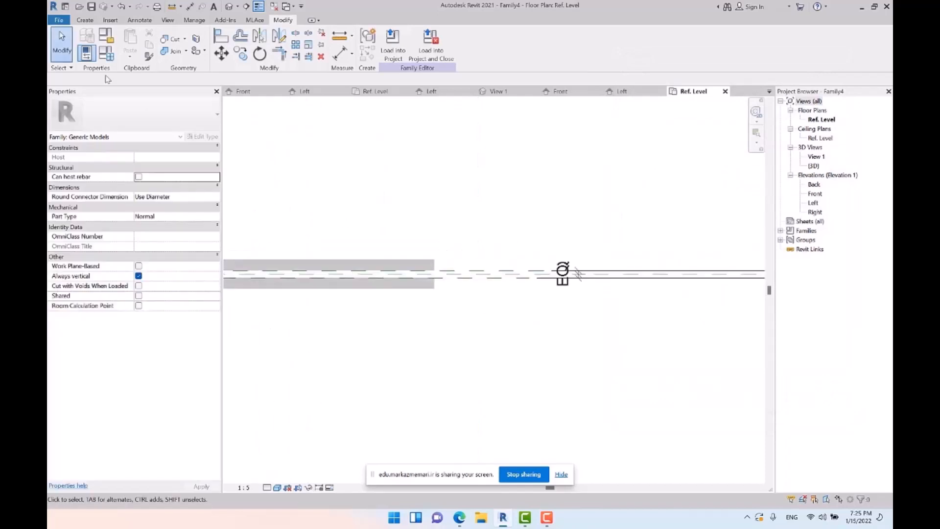
left_click(107, 54)
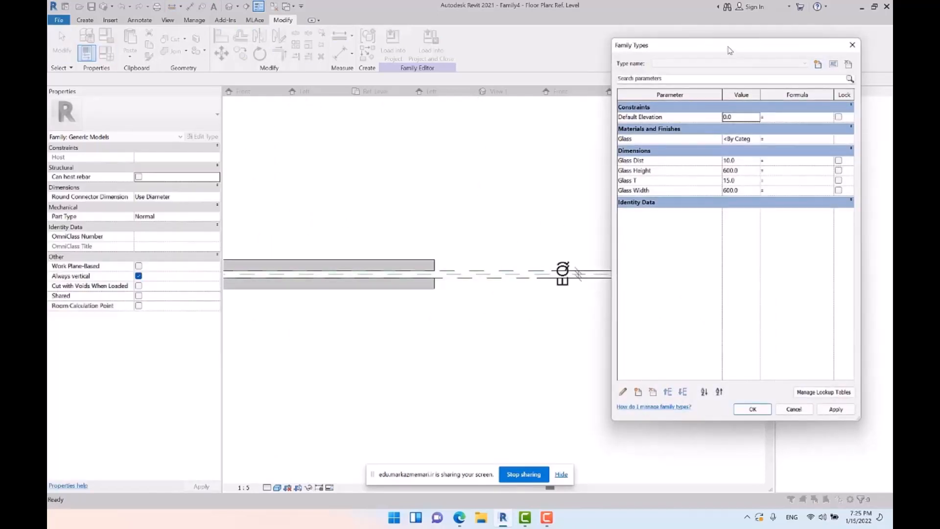
left_click_drag(729, 50, 586, 55)
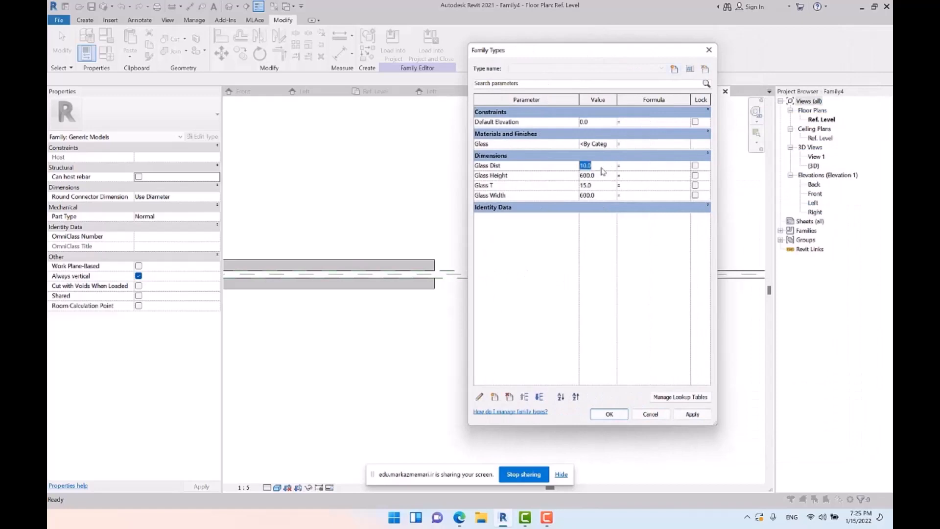
left_click(692, 414)
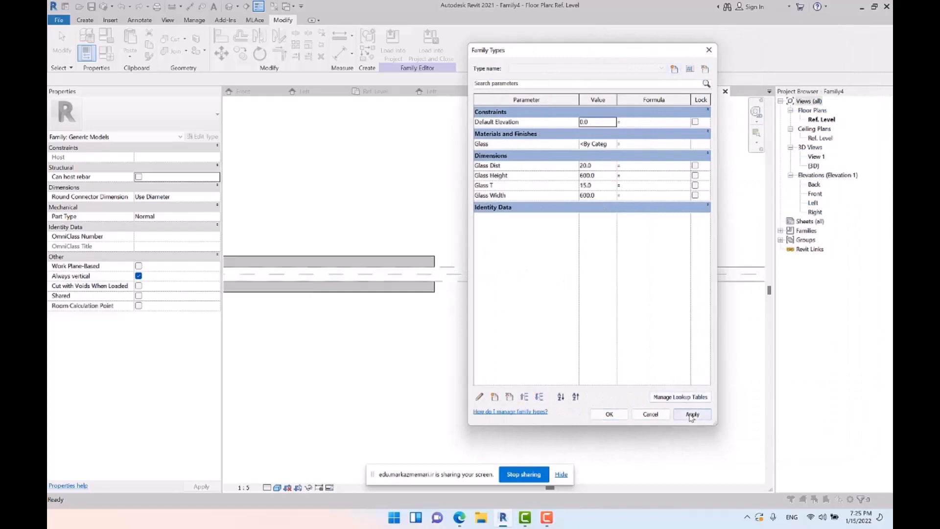
left_click(609, 414)
Load the double glass family into Family1, overwriting the existing version without its parameter values
scroll(641, 381, "down", 3)
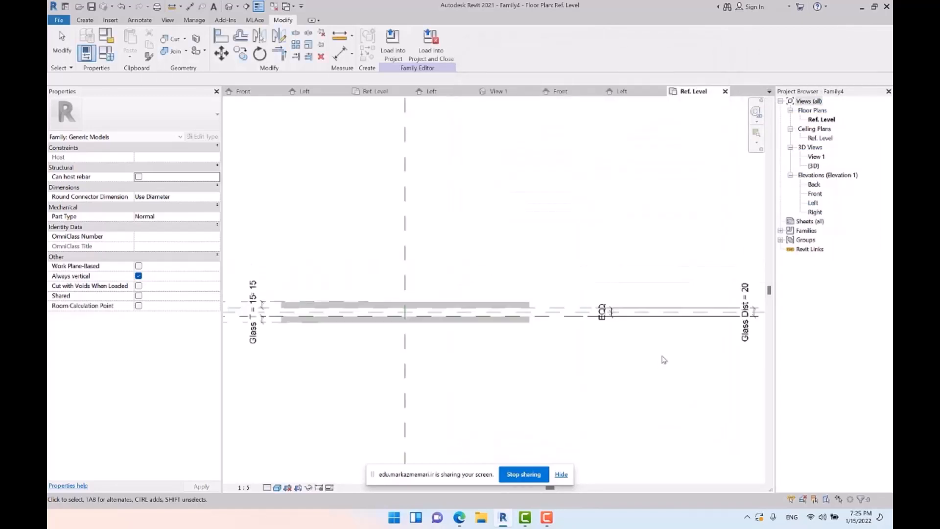
left_click(387, 59)
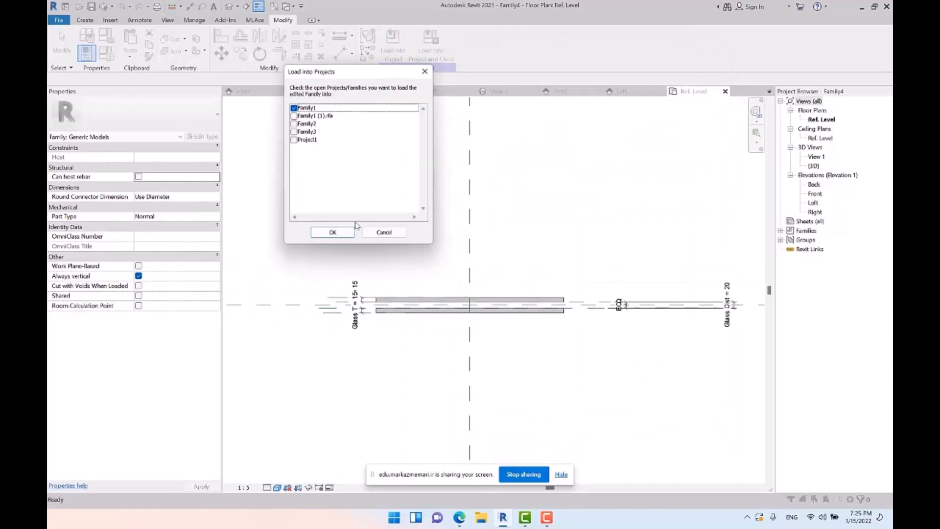
left_click(319, 232)
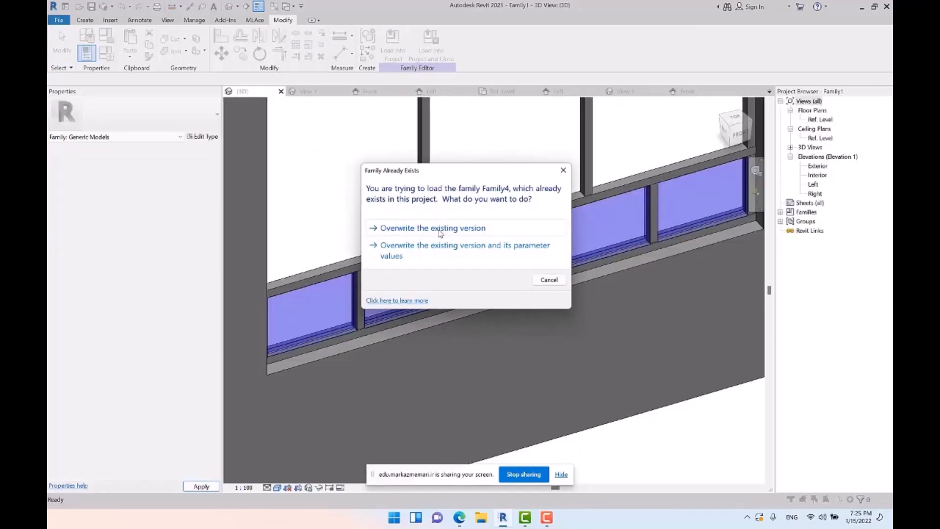
left_click(446, 232)
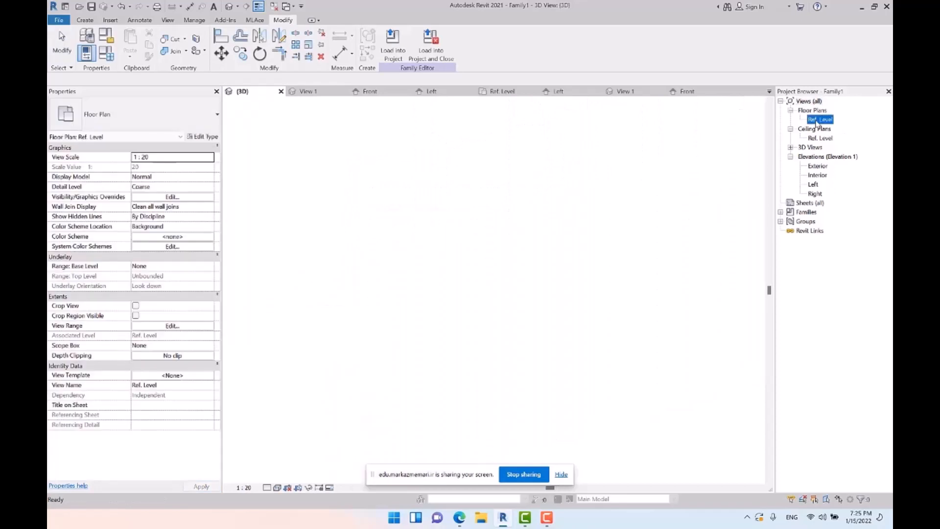
Open the window family's Ref. Level floor plan and display it in the Shaded visual style
mouse_move(329, 331)
middle_mouse_down()
mouse_move(544, 323)
mouse_move(398, 337)
middle_mouse_up()
key("s")
key("d")
scroll(369, 262, "down", 3)
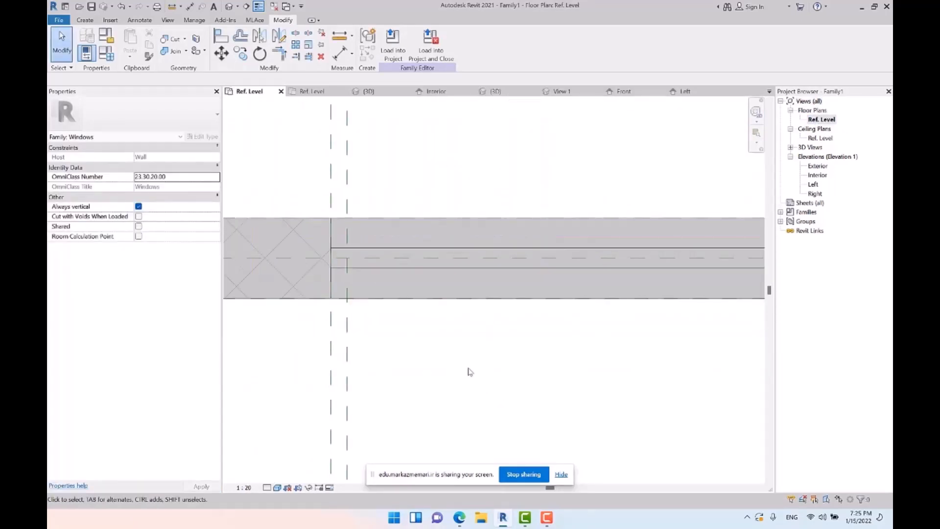
scroll(409, 272, "down", 4)
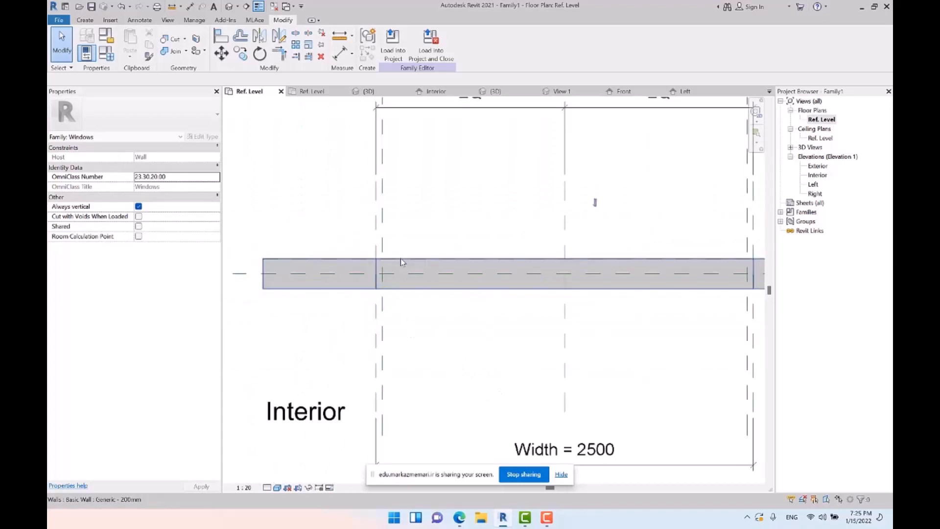
scroll(548, 308, "down", 2)
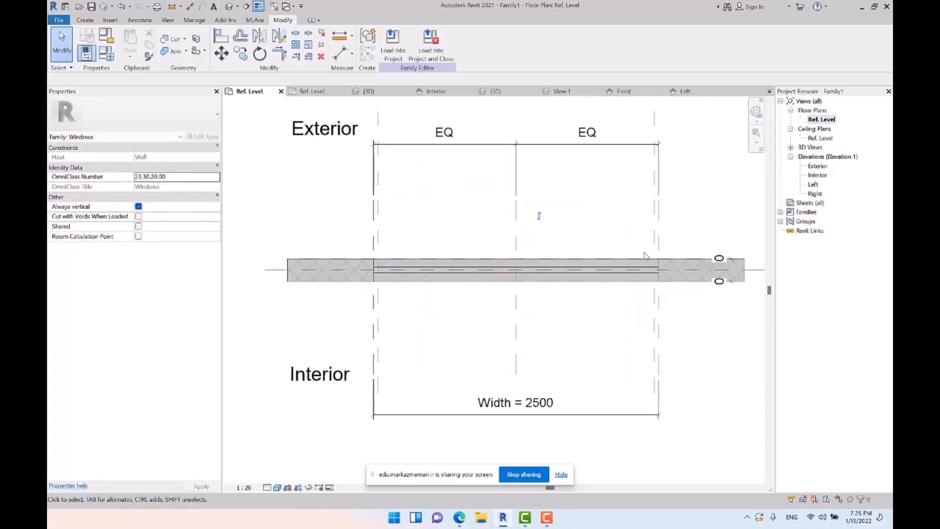
Measure the height from the reference level to the lower glass panel in the Left elevation, and return to the Ref. Level plan
double_click(813, 184)
scroll(437, 285, "up", 2)
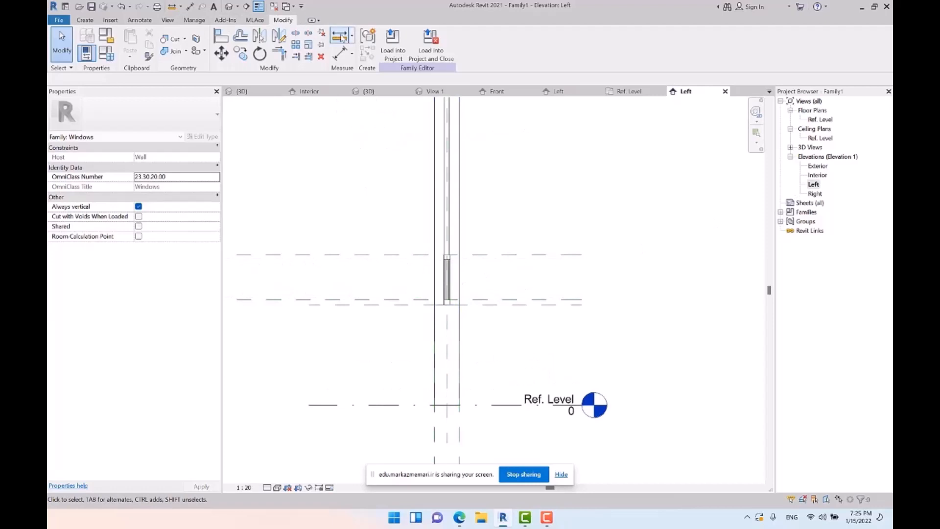
left_click(342, 36)
left_click(496, 404)
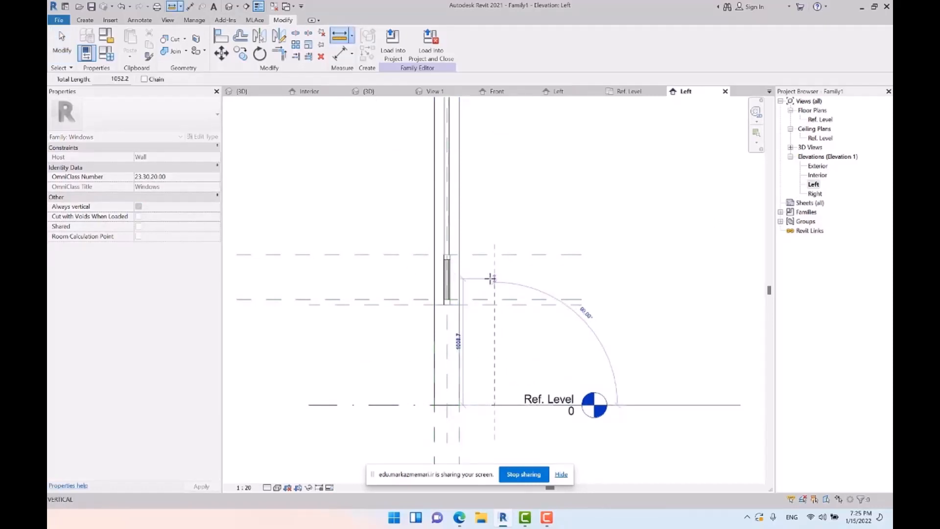
left_click(229, 6)
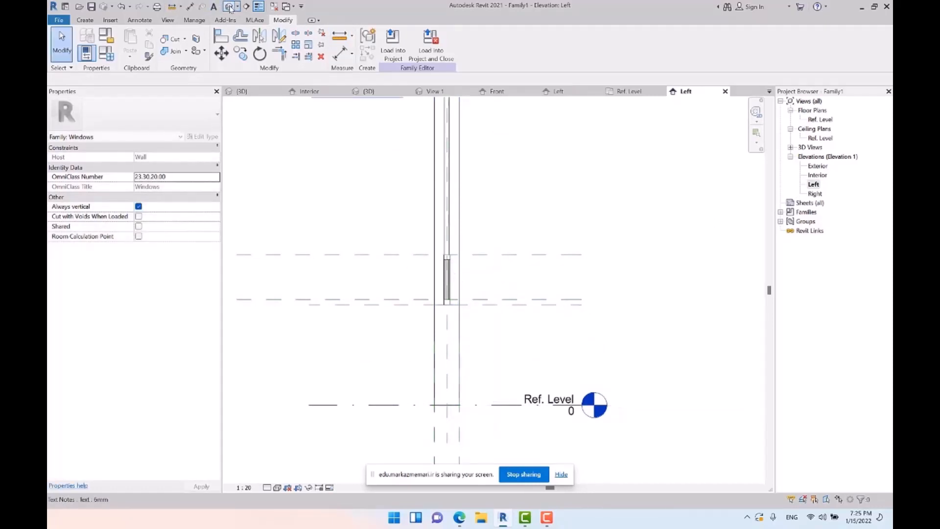
double_click(820, 119)
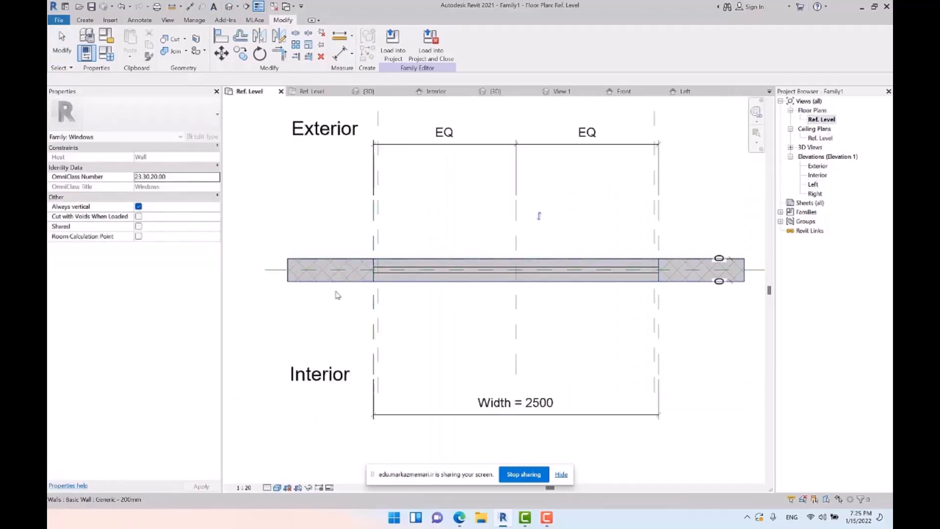
mouse_move(108, 226)
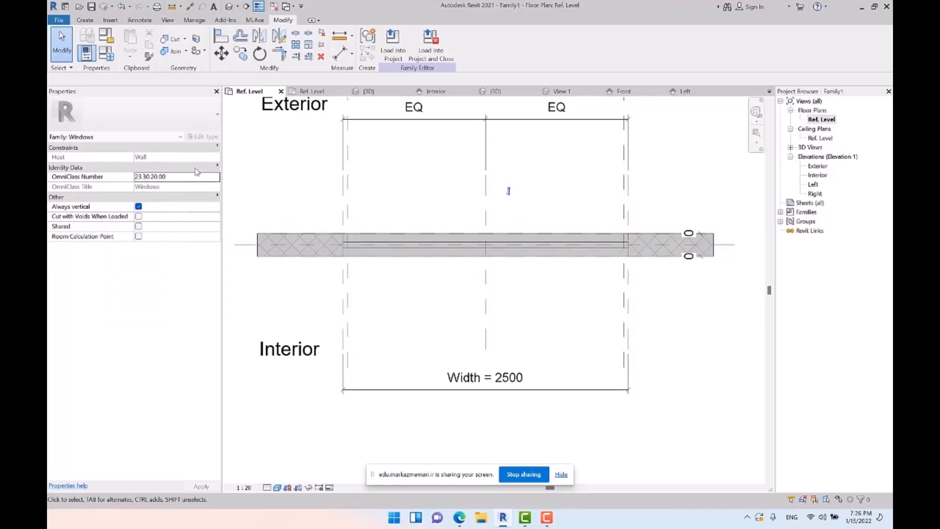
left_click(142, 139)
left_click(122, 155)
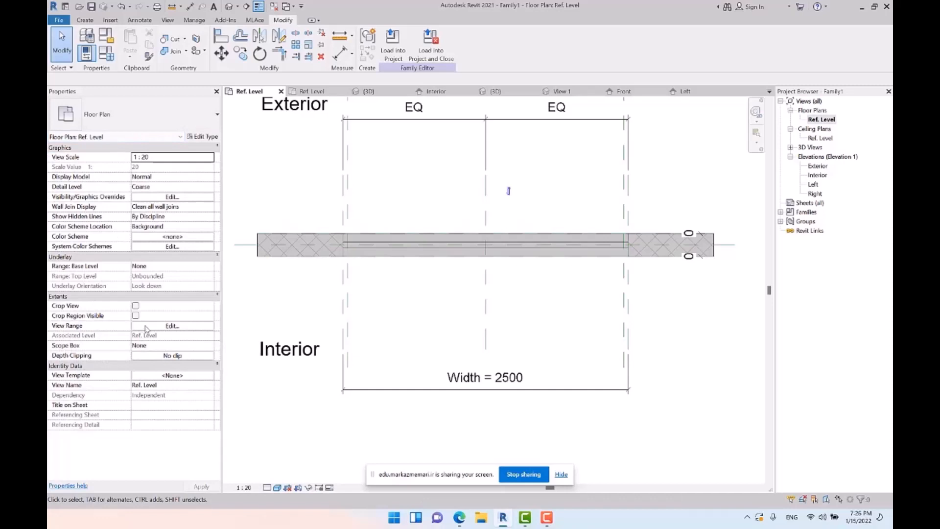
left_click(112, 137)
left_click(98, 146)
middle_click_drag(430, 271, 441, 263)
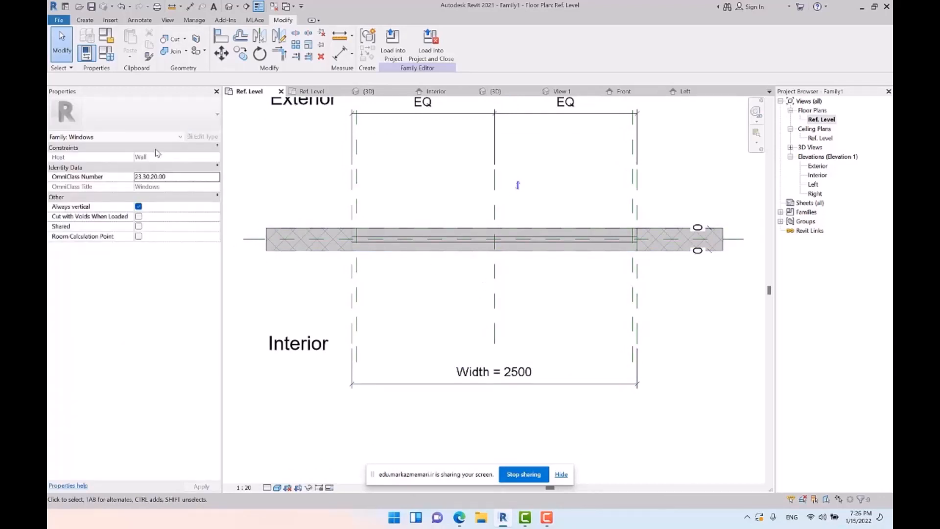
Adjust the Ref. Level plan's view range with a 1000 cut plane offset and a new top offset so it cuts through the glass panels
left_click(138, 138)
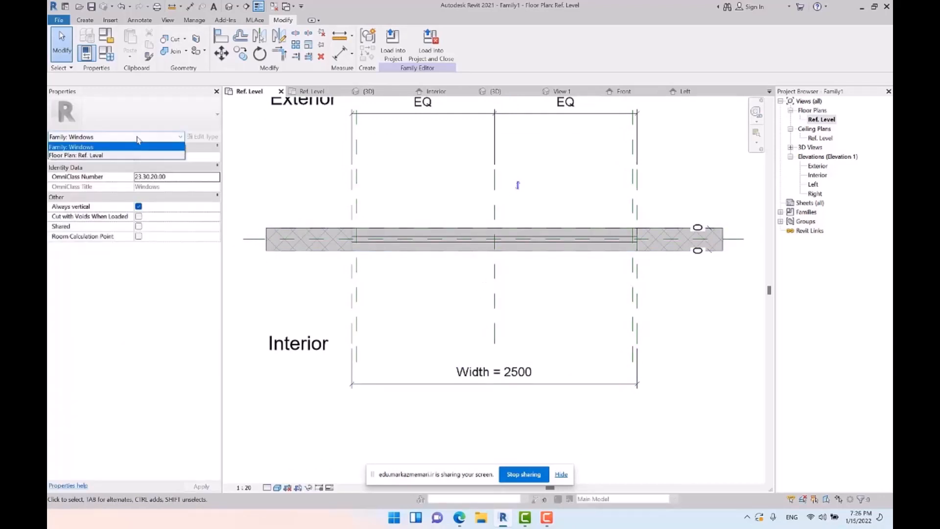
left_click(125, 156)
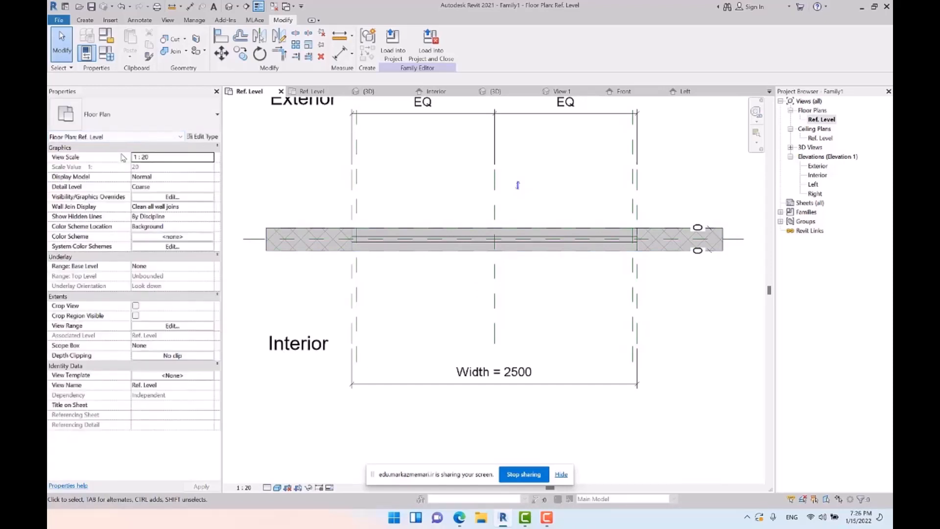
left_click(173, 326)
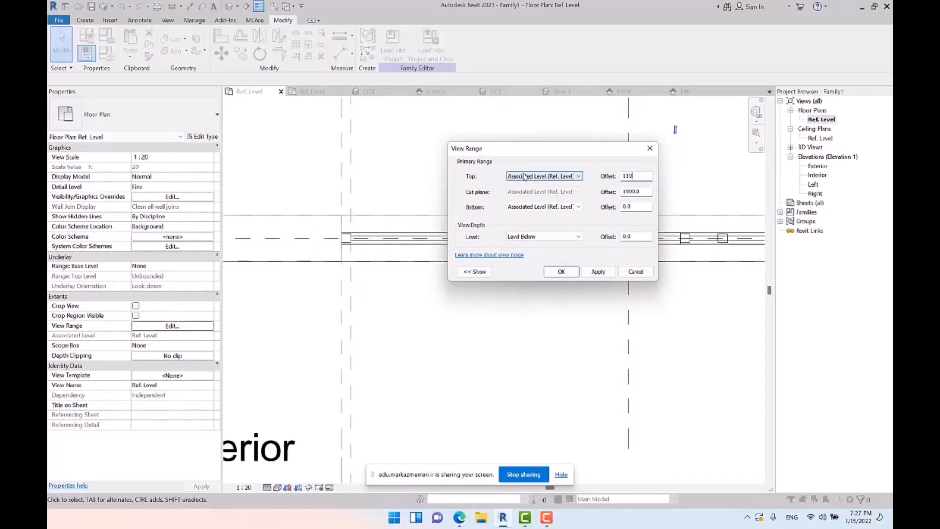
left_click(561, 272)
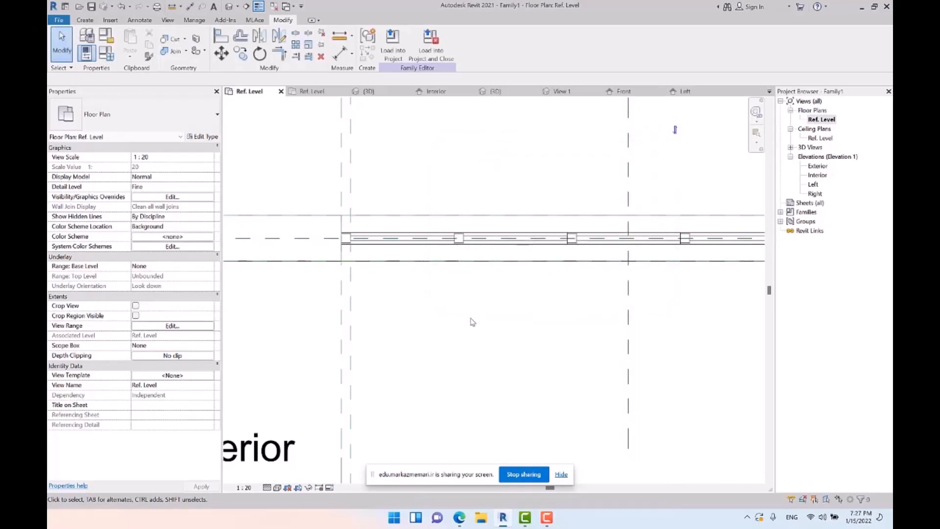
scroll(360, 230, "up", 5)
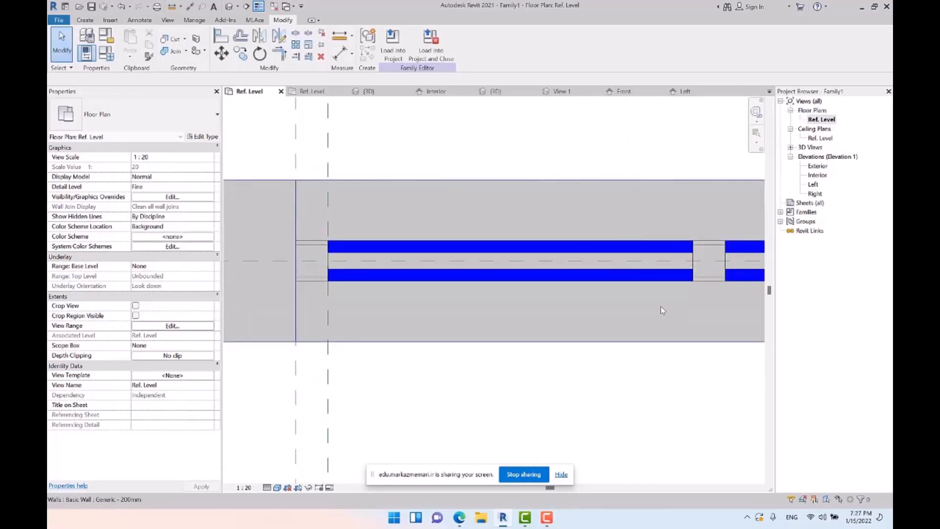
scroll(679, 241, "up", 2)
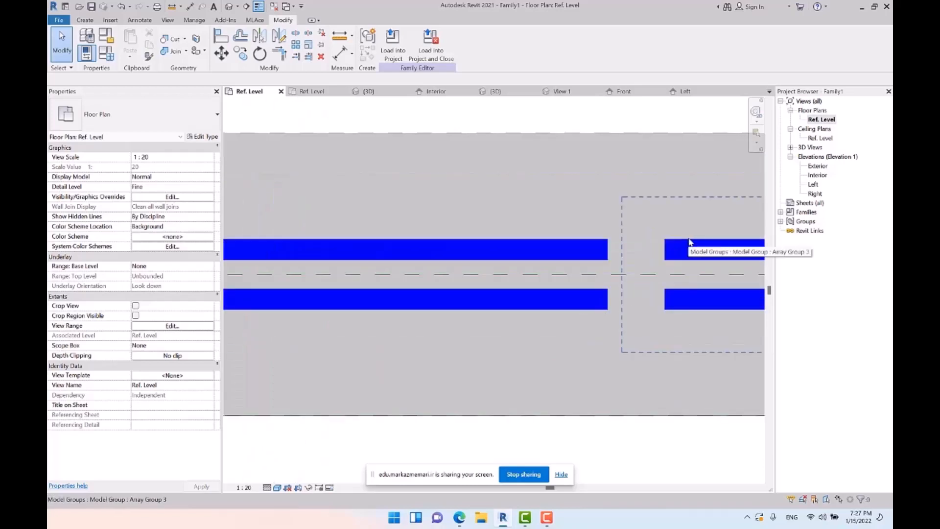
Inspect the vertical and horizontal frame profiles at the gap between two glass panels in the Ref. Level plan
middle_click_drag(636, 250, 545, 238)
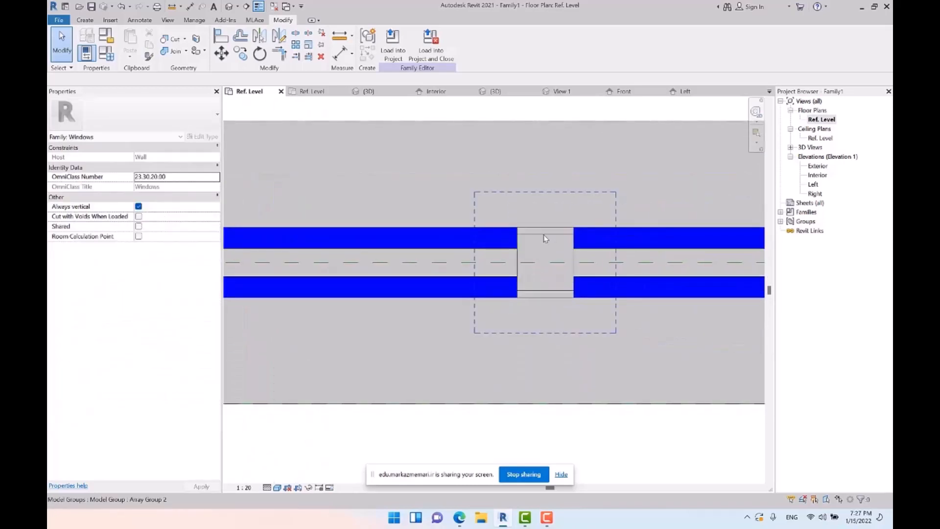
left_click(545, 238)
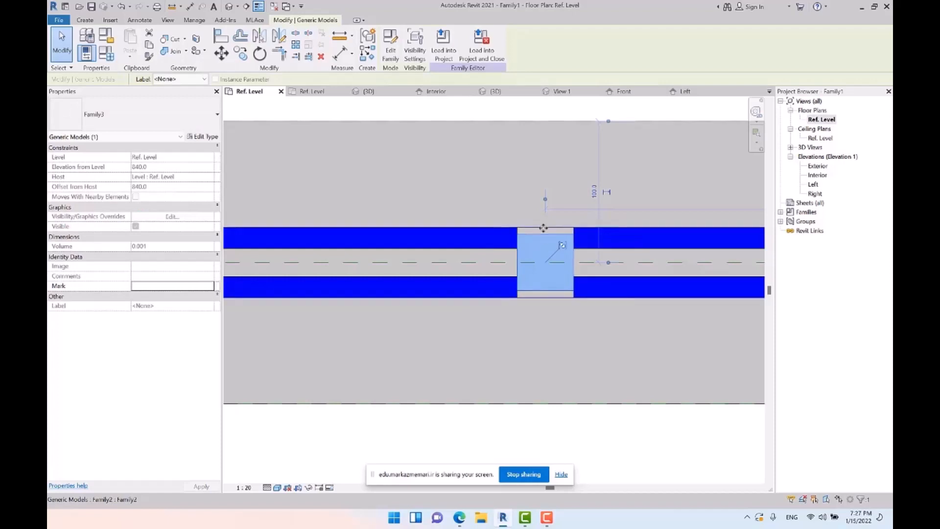
left_click(547, 229)
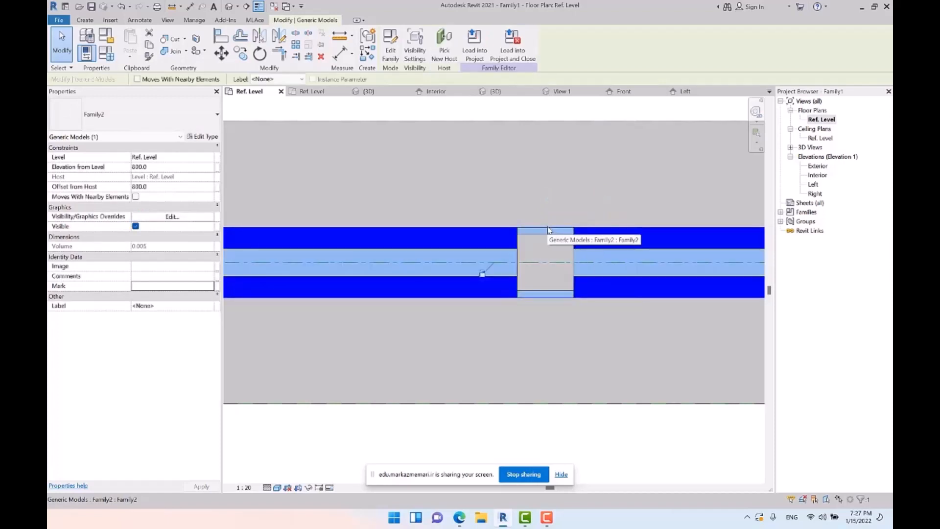
key("Escape")
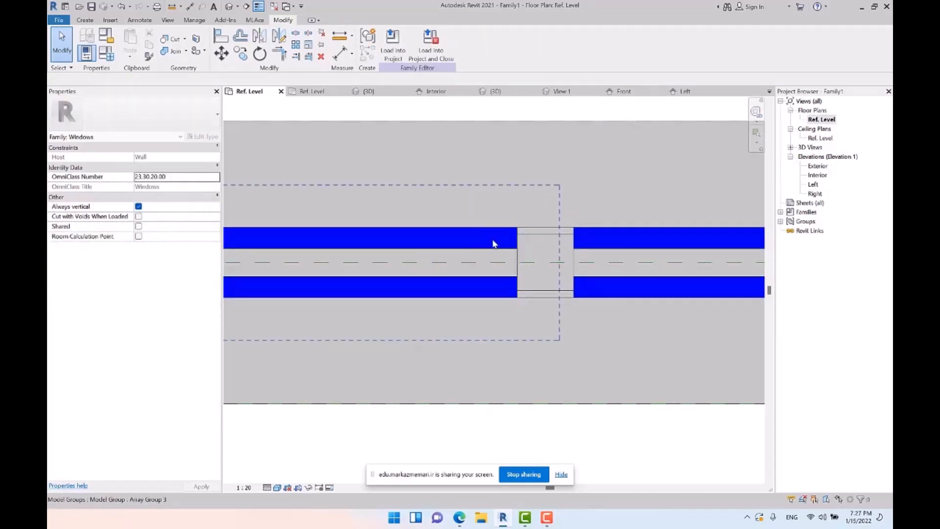
left_click(549, 236)
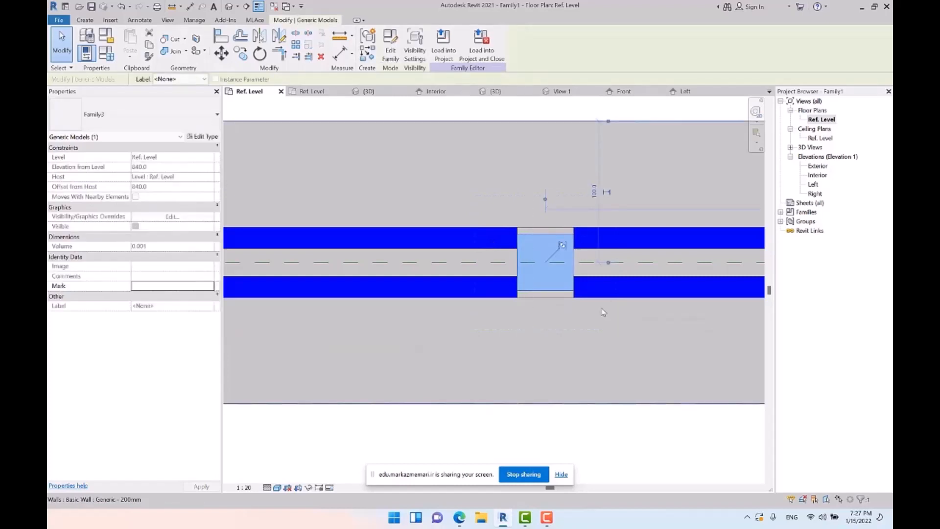
middle_click_drag(580, 301, 468, 285)
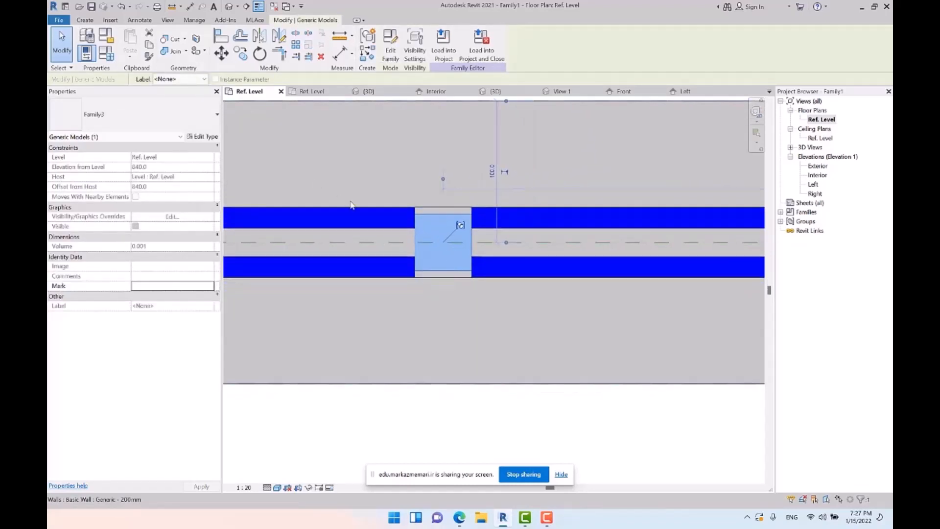
Select a single glass panel within its array group and review its type parameters without changing them
left_click(355, 216)
key("Tab")
left_click(355, 216)
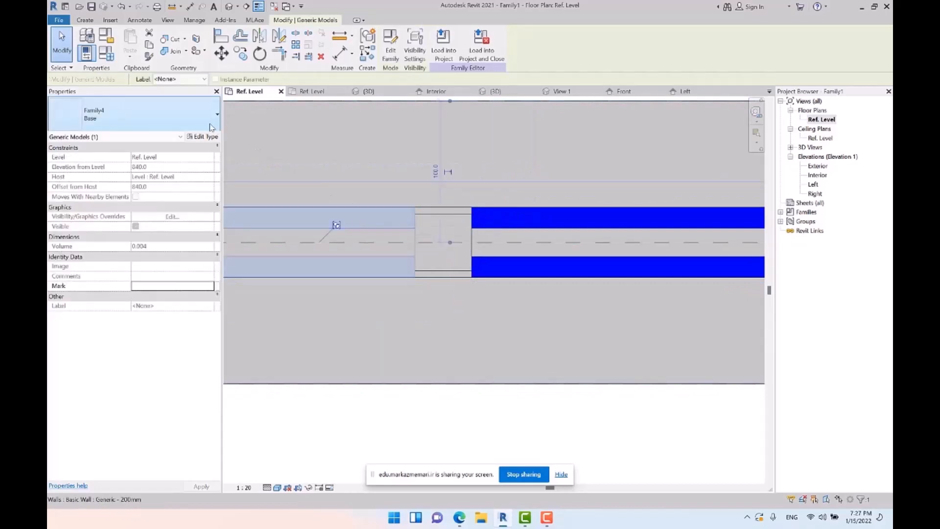
left_click(206, 138)
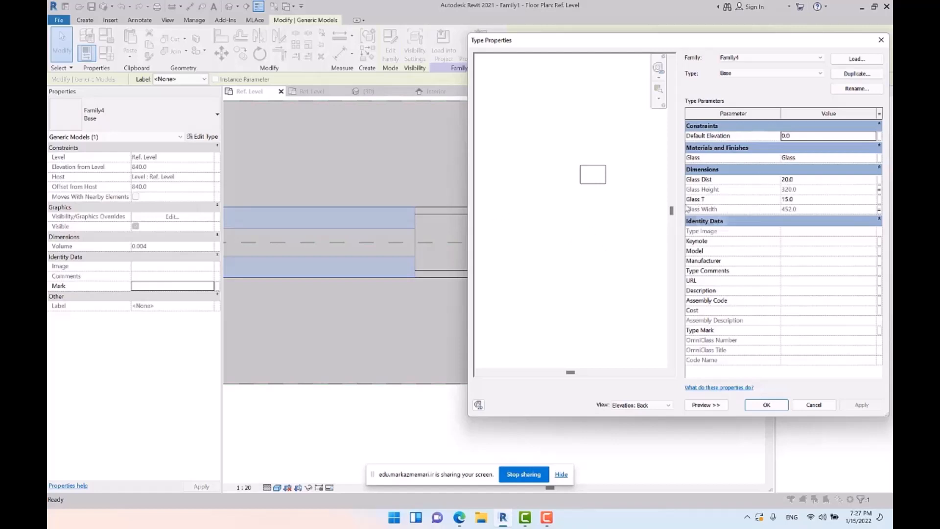
key("Escape")
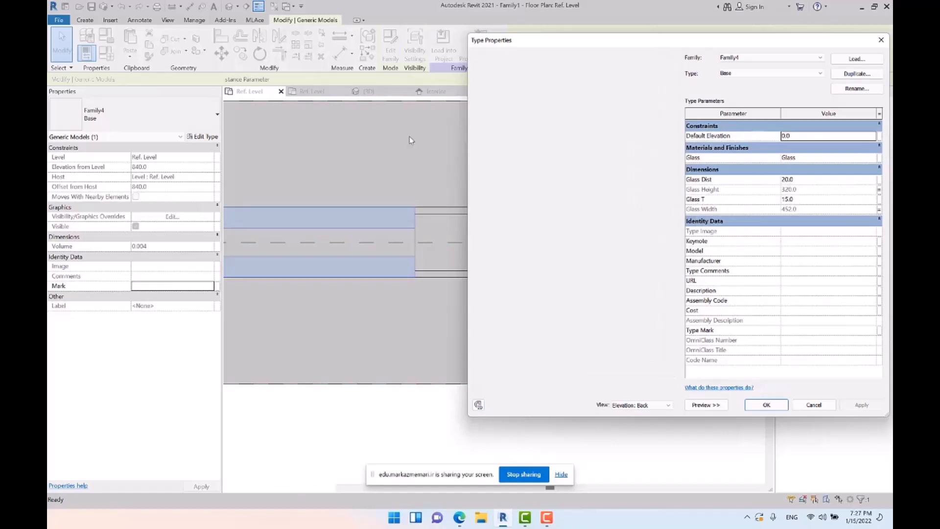
key("f")
key("t")
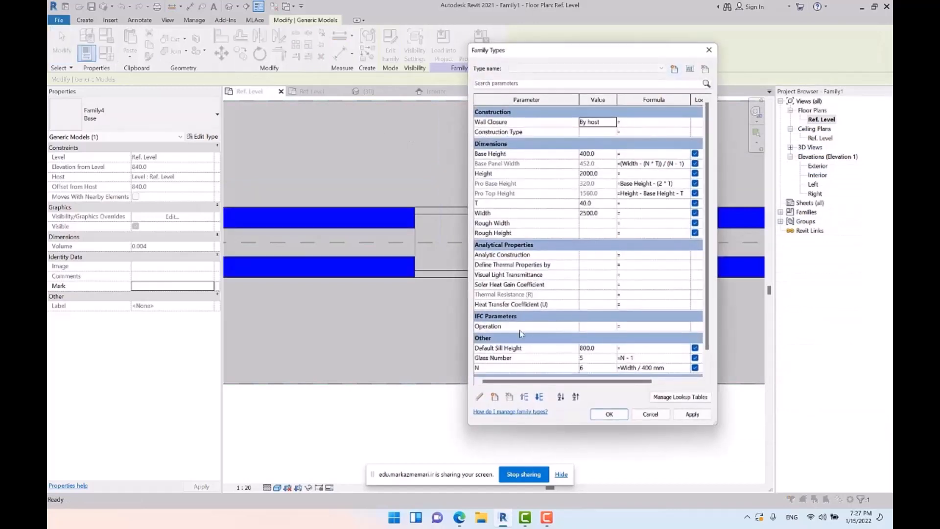
left_click(496, 397)
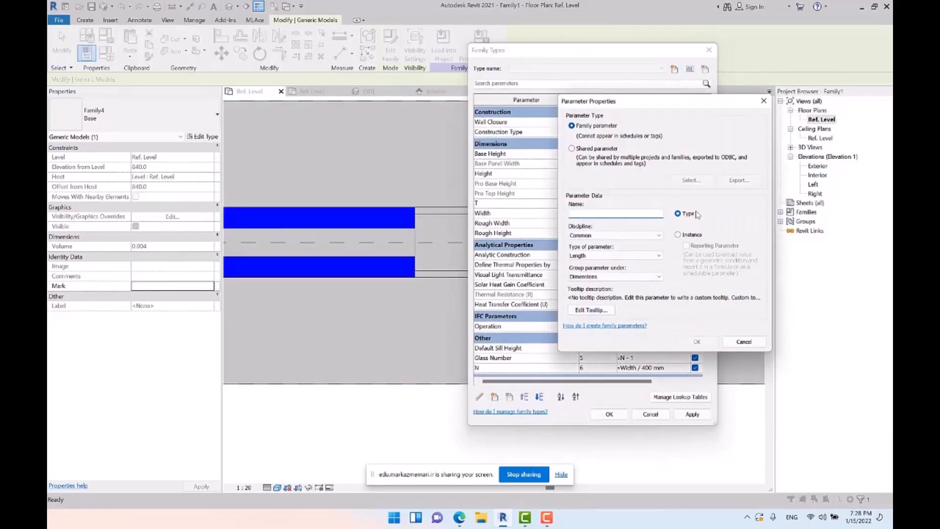
type("Glass Dist")
left_click(697, 341)
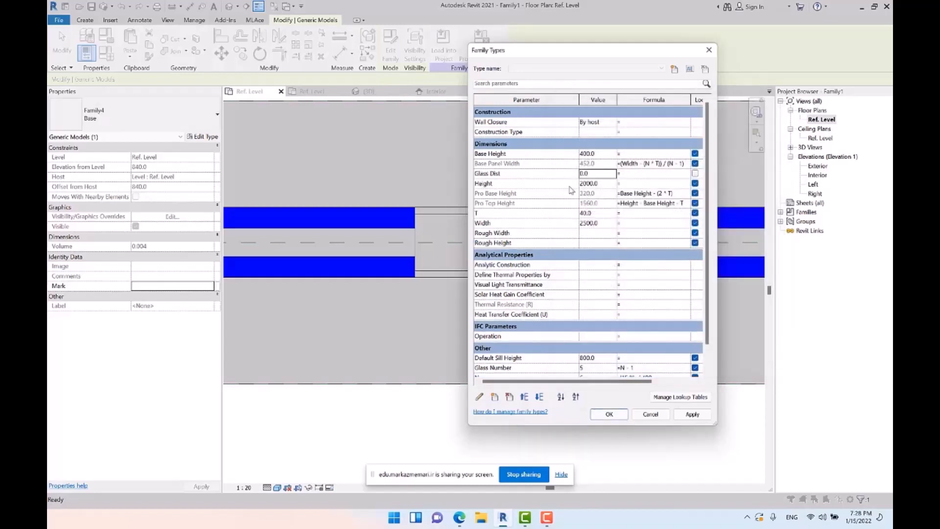
left_click(641, 175)
key("Return")
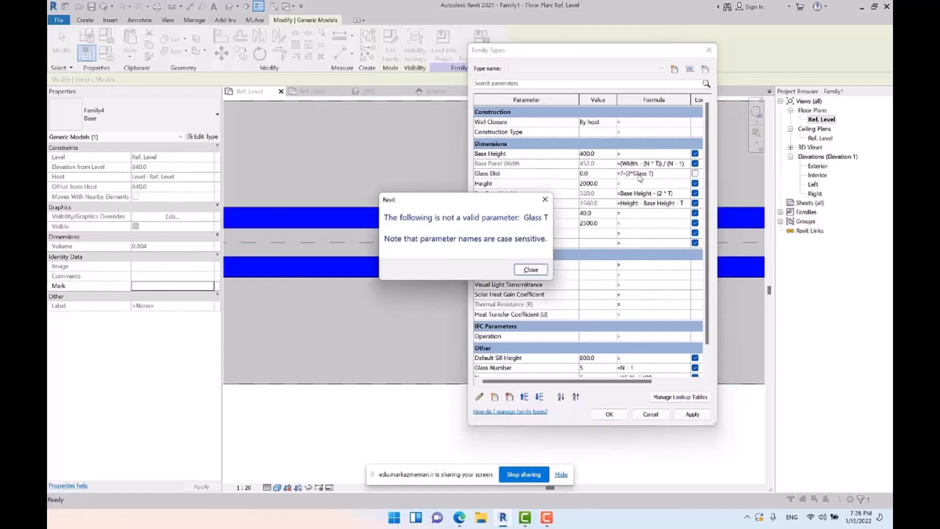
key("Escape")
key("Escape")
key("Escape")
key("Escape")
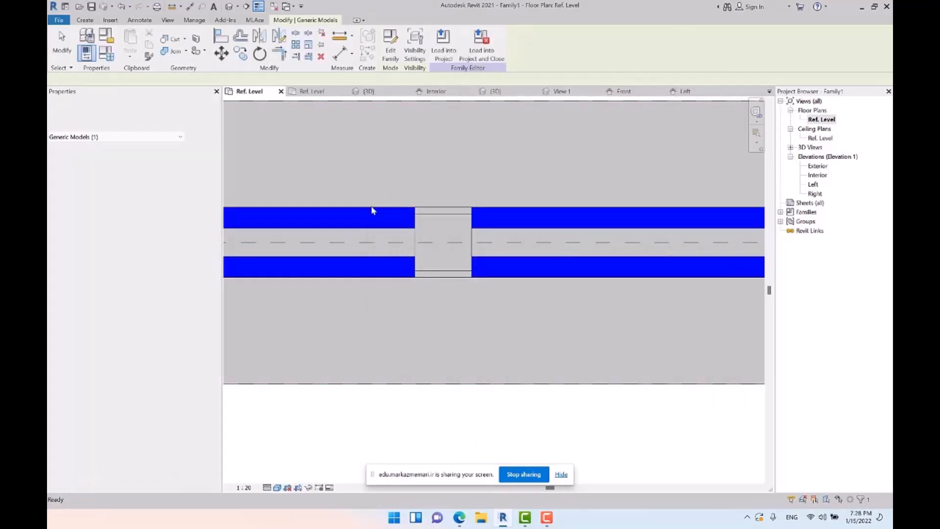
Associate the Base glass panel type's Glass T parameter with a new family type parameter named Glass T
left_click(372, 210)
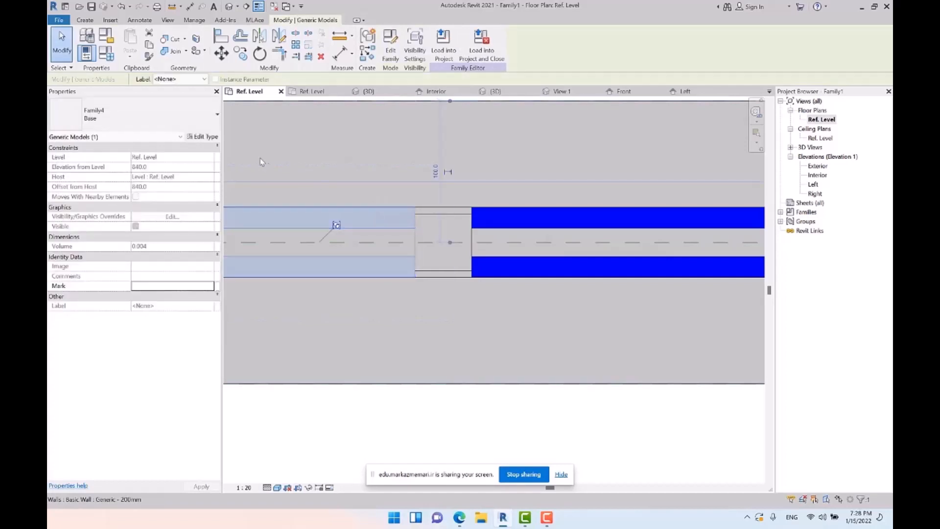
left_click(205, 137)
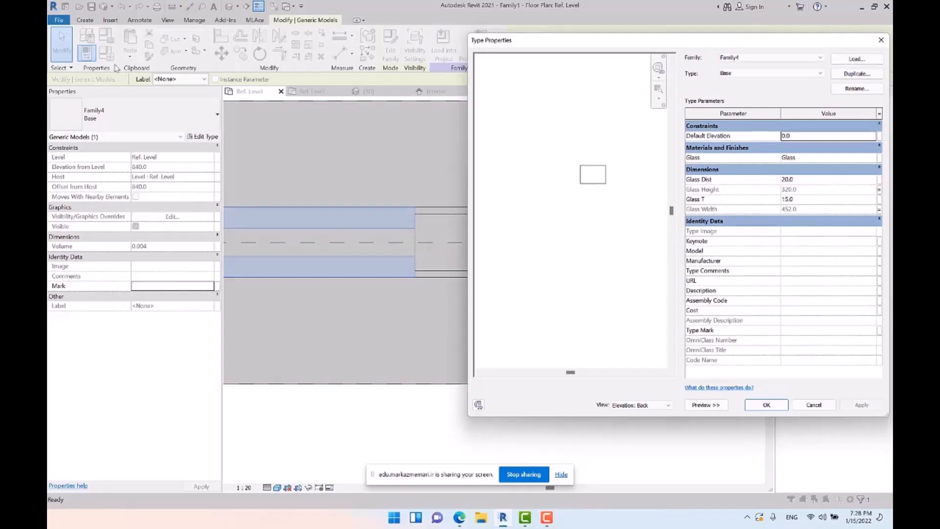
left_click(879, 200)
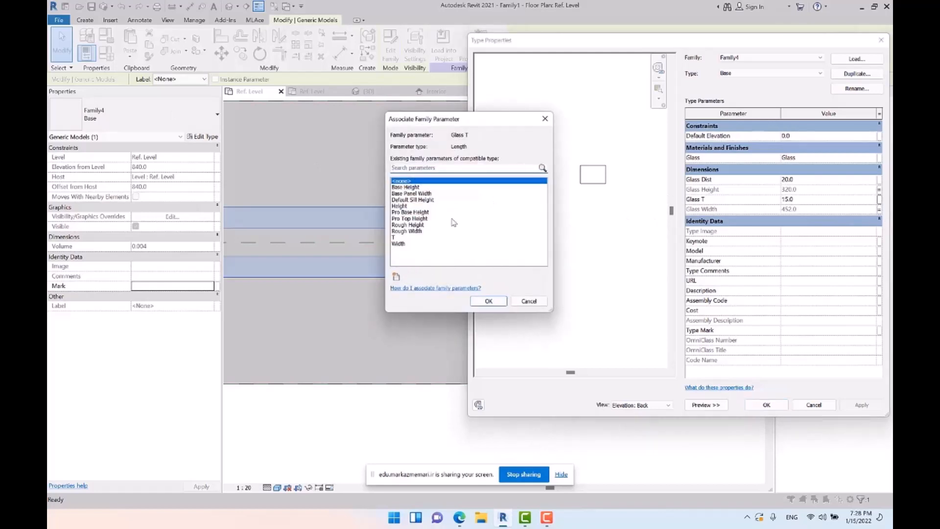
left_click(396, 276)
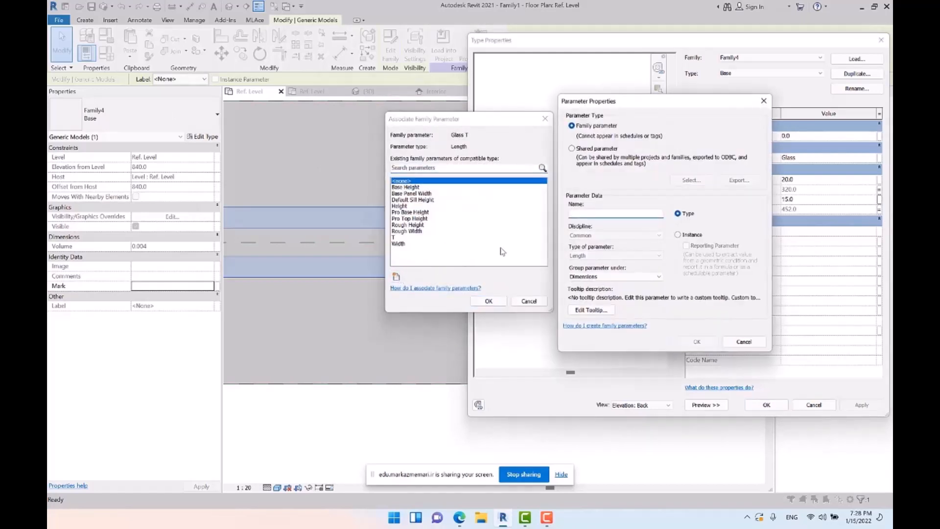
type("Glass T")
key("Return")
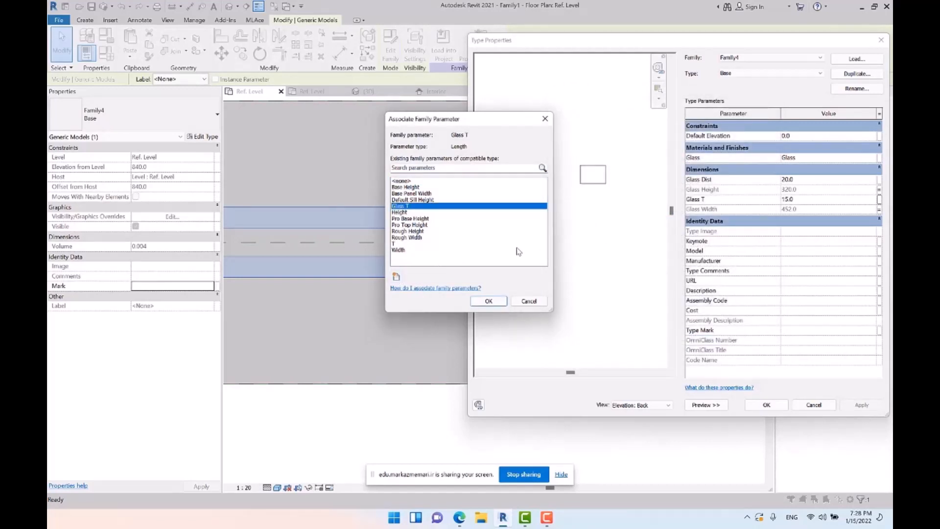
left_click(488, 301)
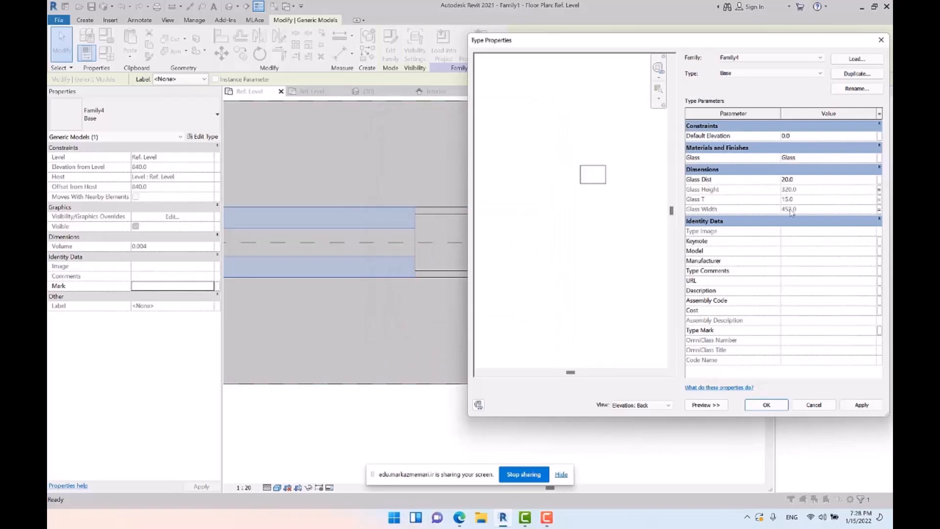
left_click(767, 404)
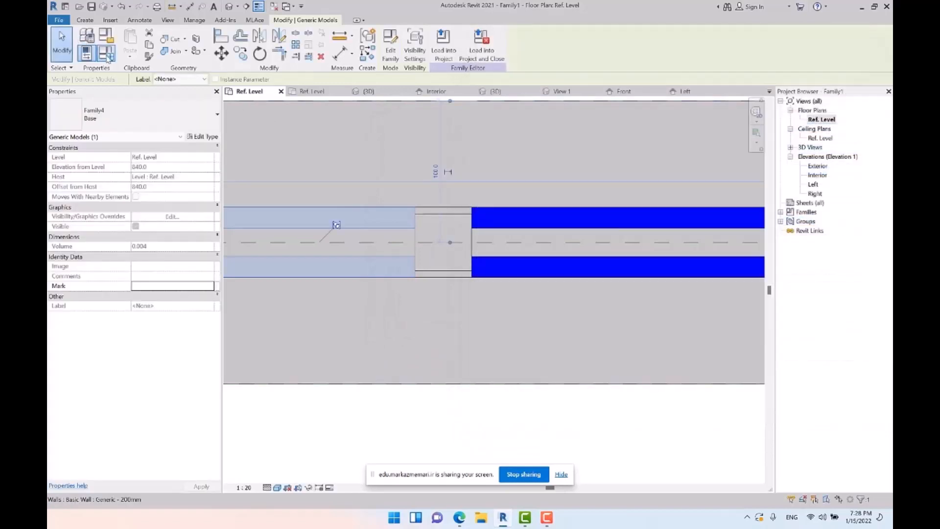
Add a length type parameter Glass Dist with the formula T - (2 * Glass T), and lock Glass Dist and Glass T
left_click(106, 54)
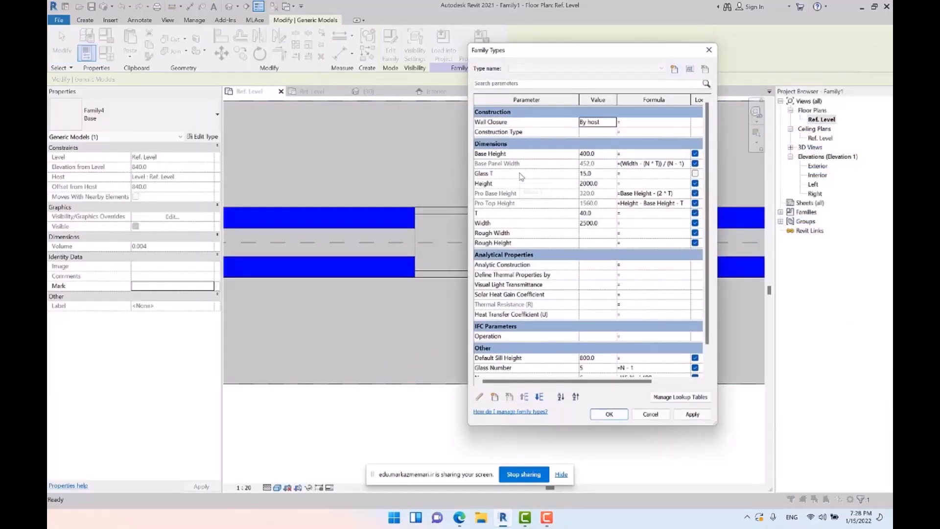
left_click(495, 397)
type("G")
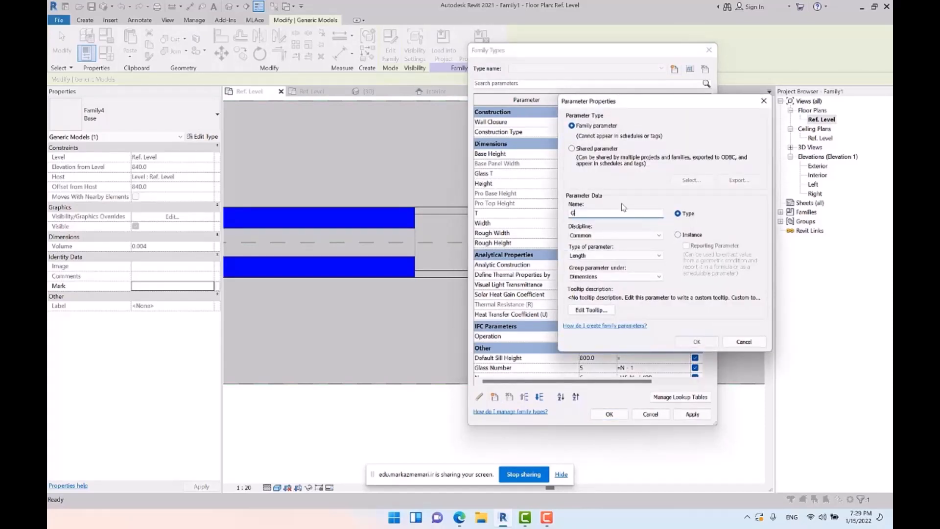
type("lass Dist")
left_click(697, 341)
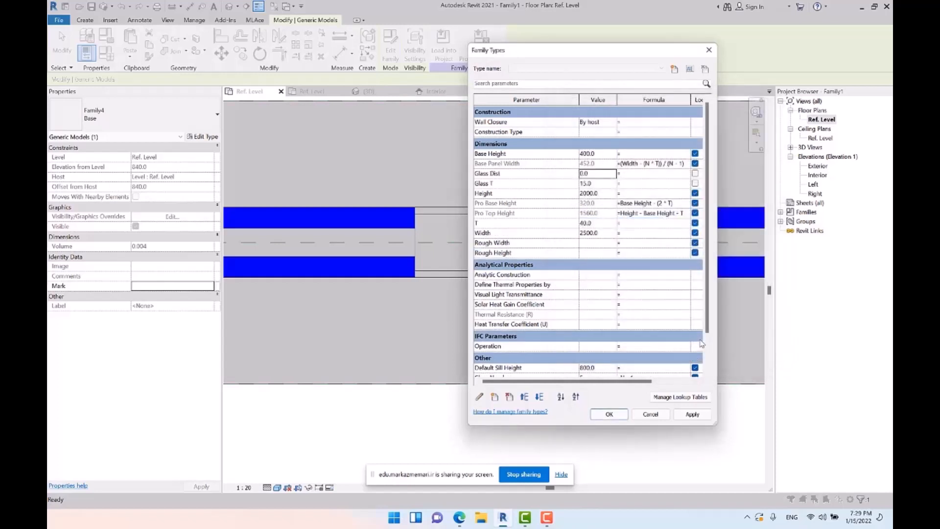
left_click(643, 175)
key("Tab")
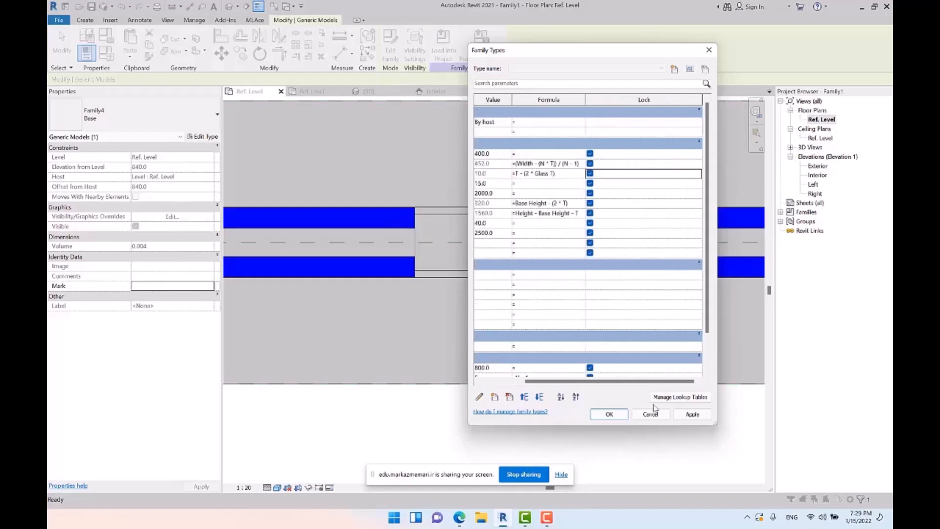
left_click(609, 415)
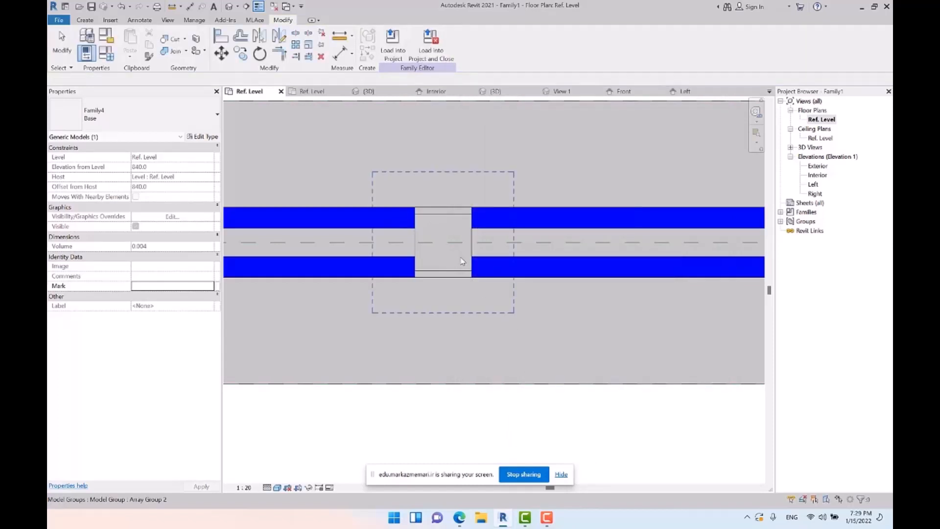
key("Escape")
In the 3D view, associate the W Profile parameter of the horizontal frame profile above the glass panels with T
middle_click_drag(441, 219, 392, 213)
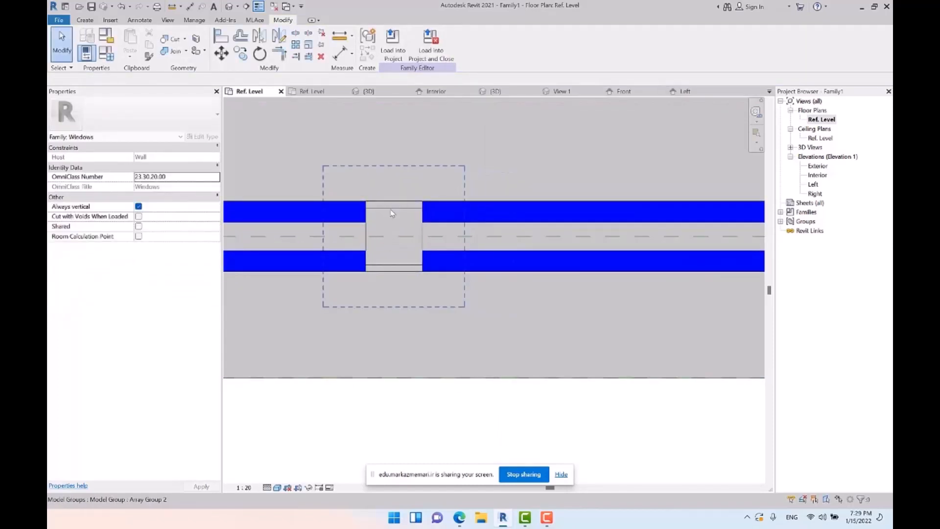
left_click(228, 7)
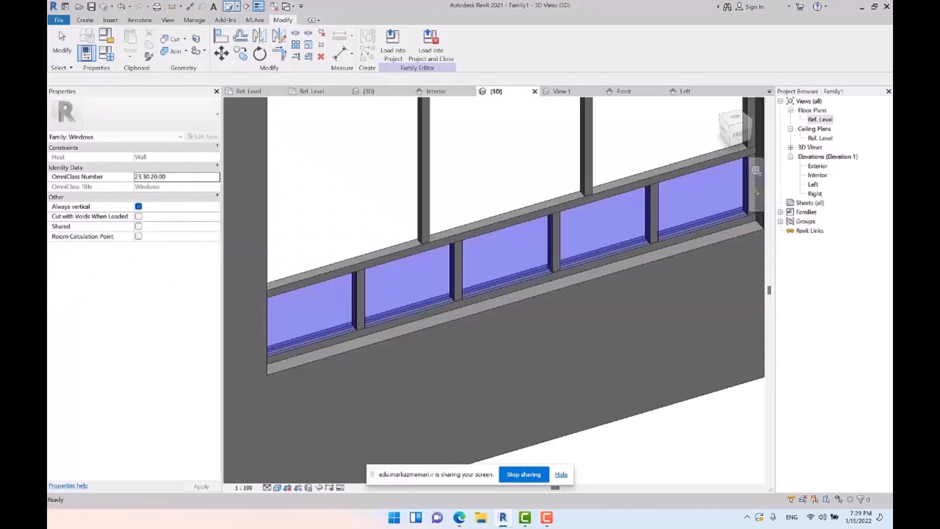
left_click(514, 216)
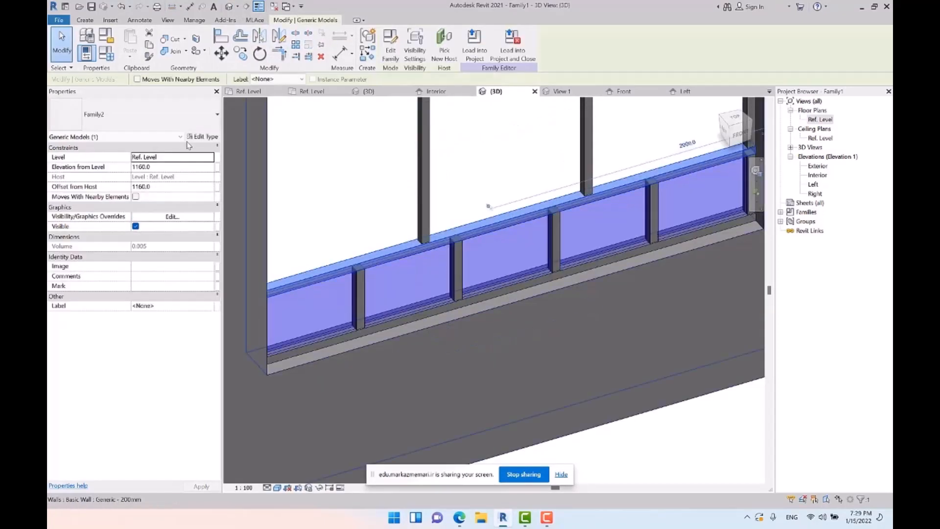
left_click(202, 137)
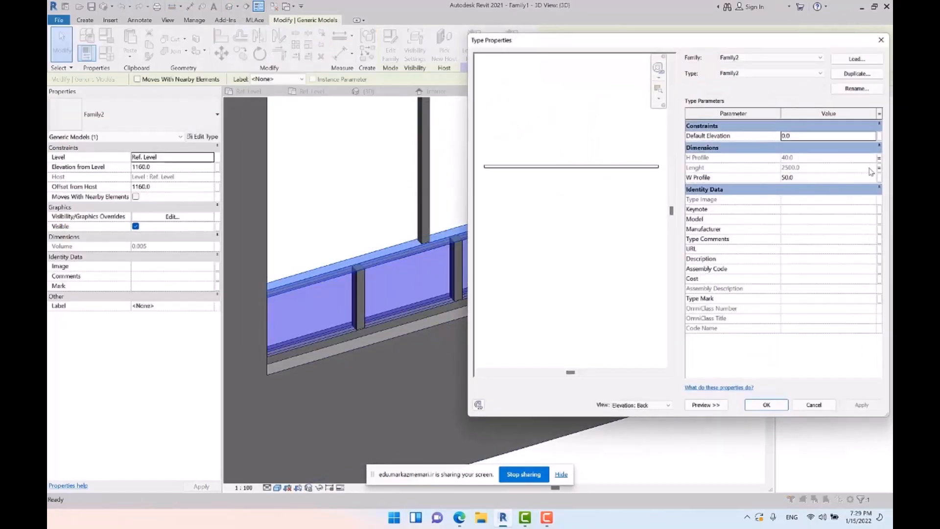
left_click(878, 178)
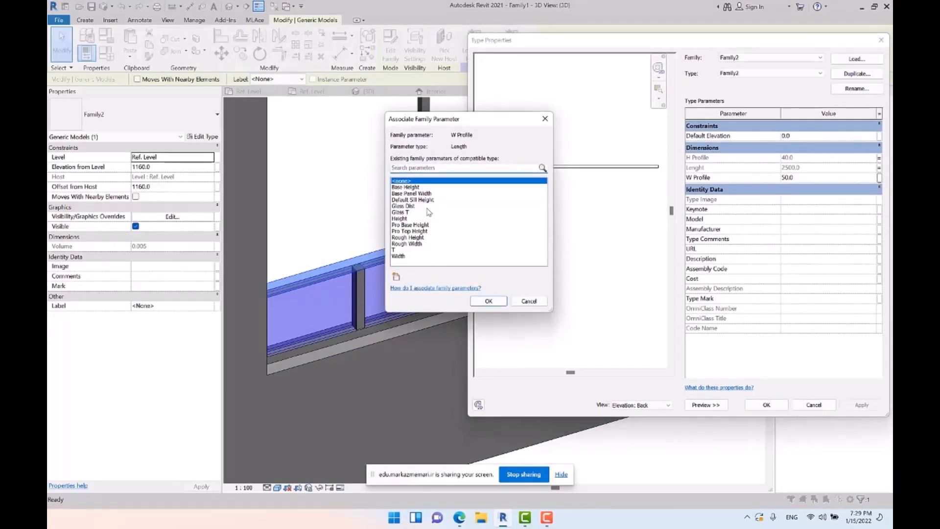
left_click(395, 249)
left_click(488, 301)
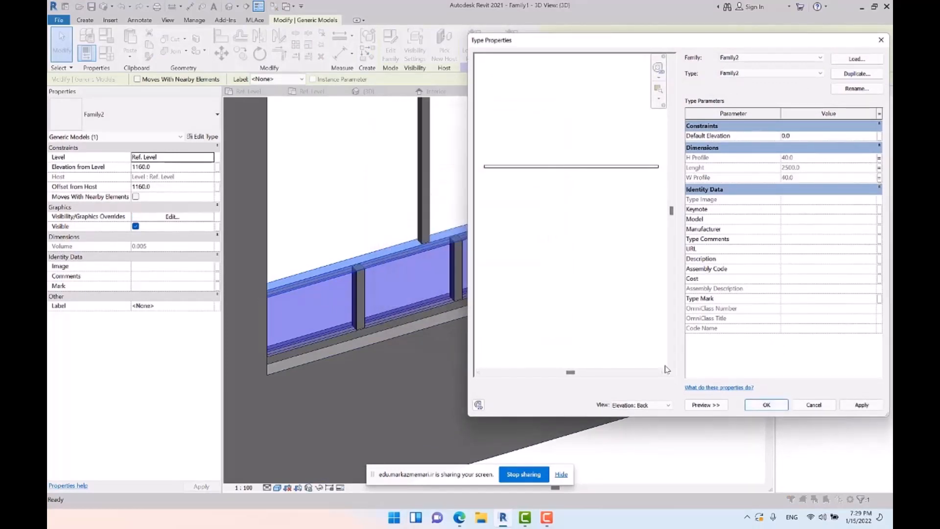
left_click(767, 404)
In the Ref. Level plan, associate the Base glass panel type's Glass Dist parameter with the window family's Glass Dist parameter
double_click(821, 119)
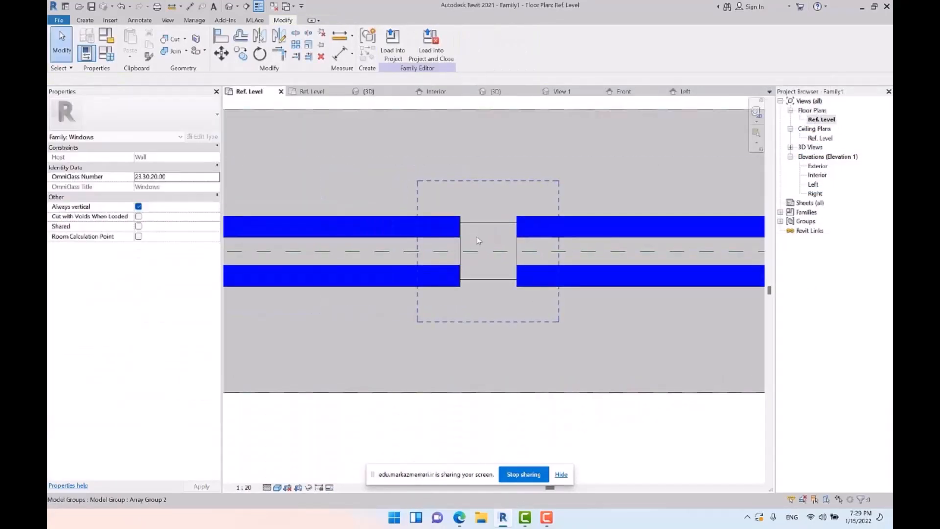
middle_click_drag(479, 240, 427, 246)
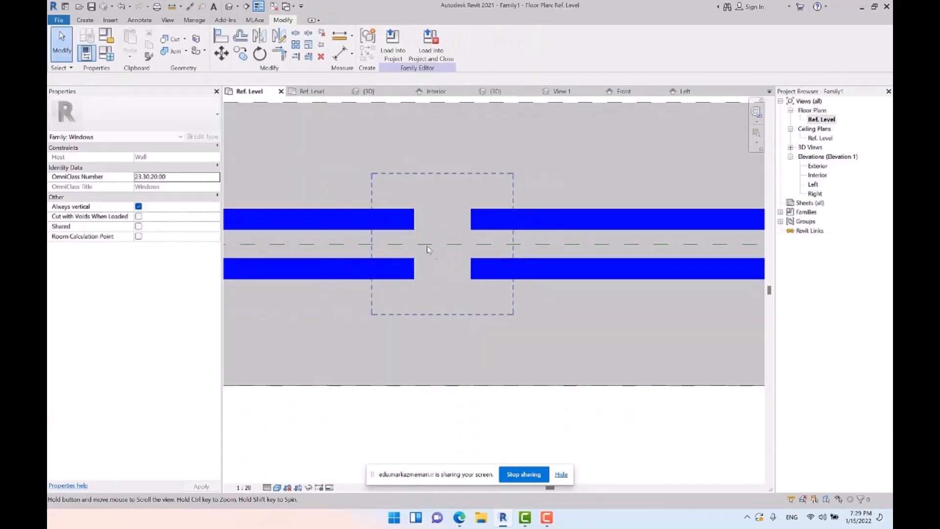
left_click(352, 216)
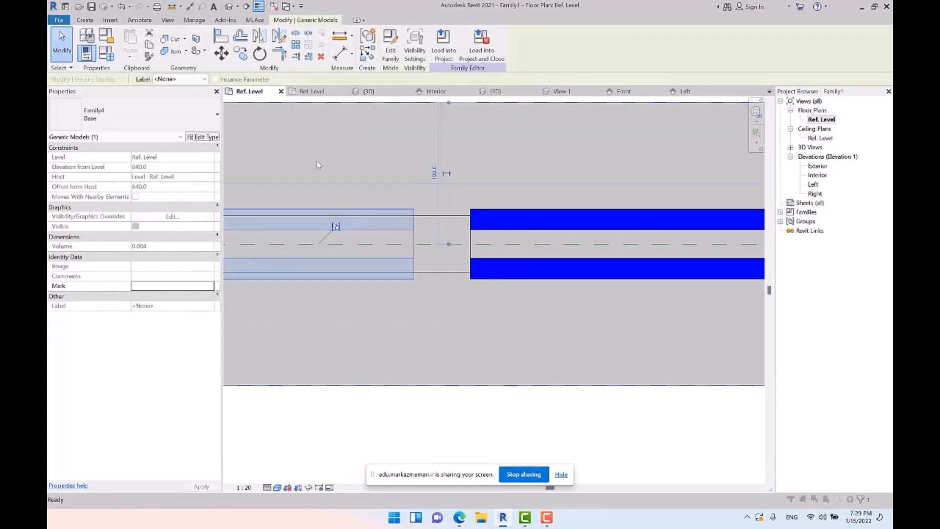
left_click(204, 137)
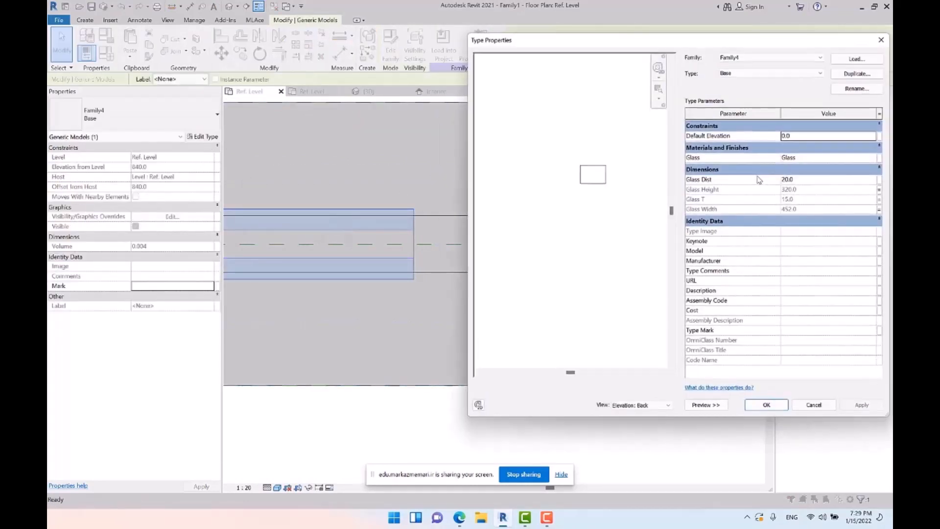
left_click(879, 180)
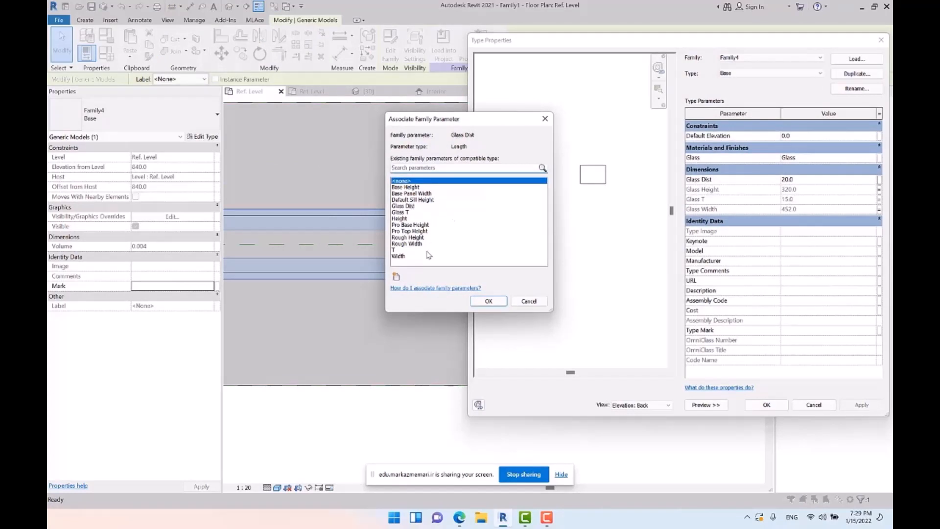
left_click(409, 206)
left_click(489, 300)
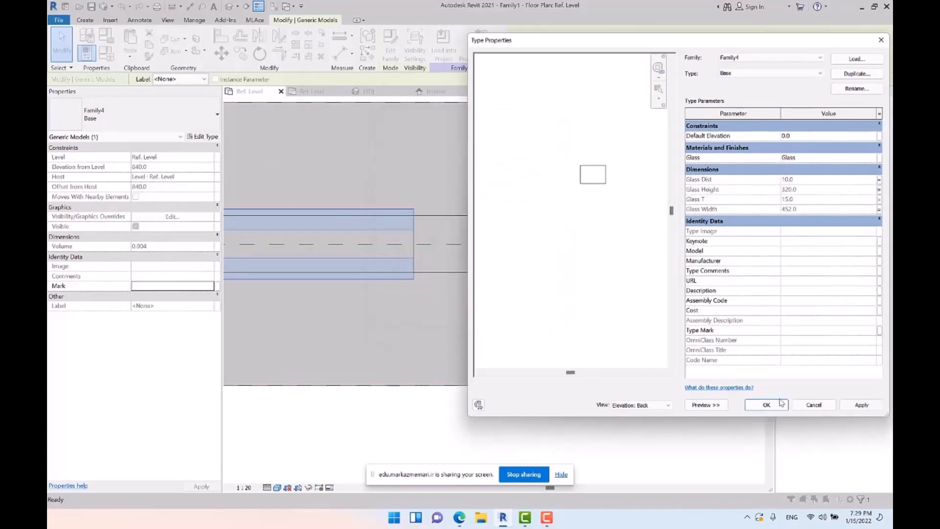
left_click(767, 405)
left_click(469, 374)
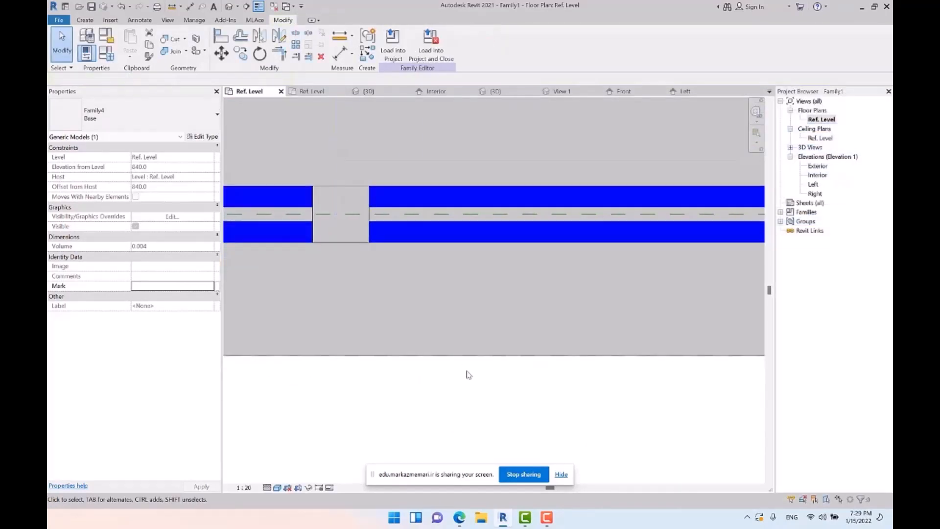
Set the window family's Glass T parameter to 10 and apply it to the model
middle_click_drag(474, 276, 445, 273)
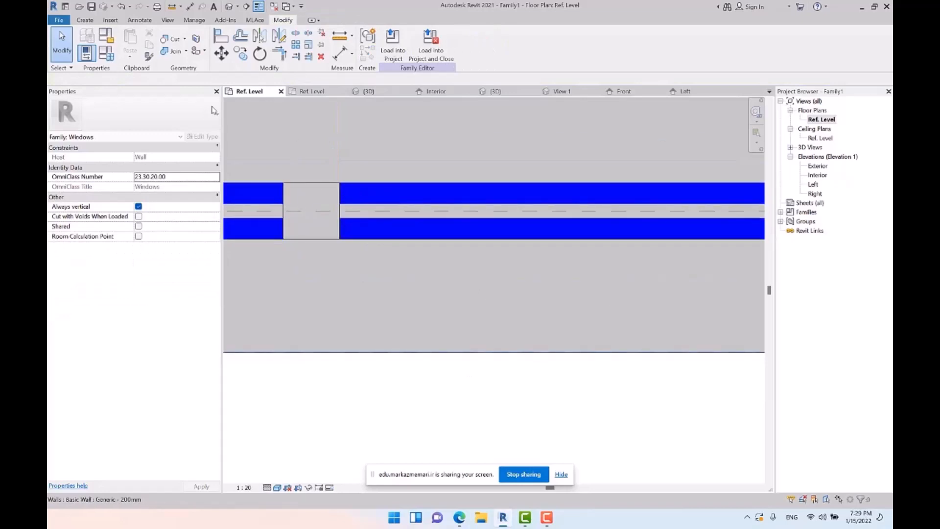
left_click(105, 53)
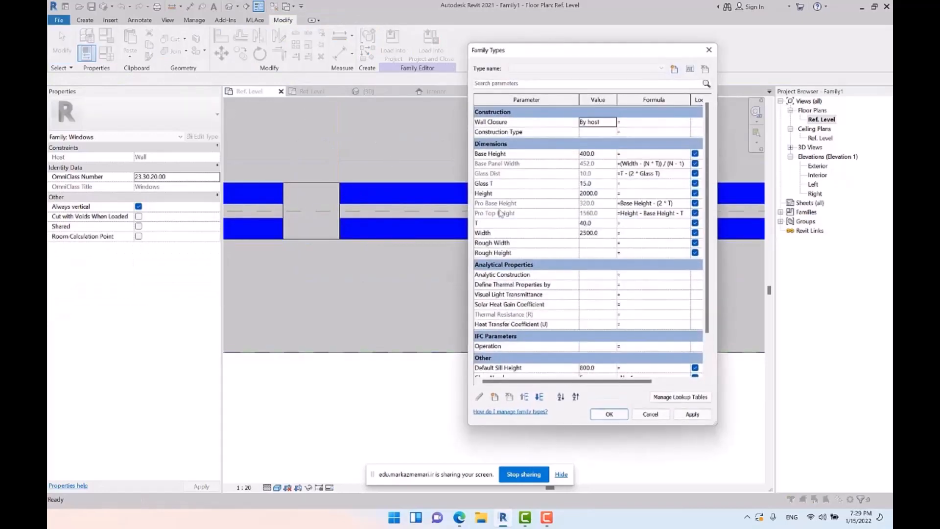
left_click(605, 184)
type("10")
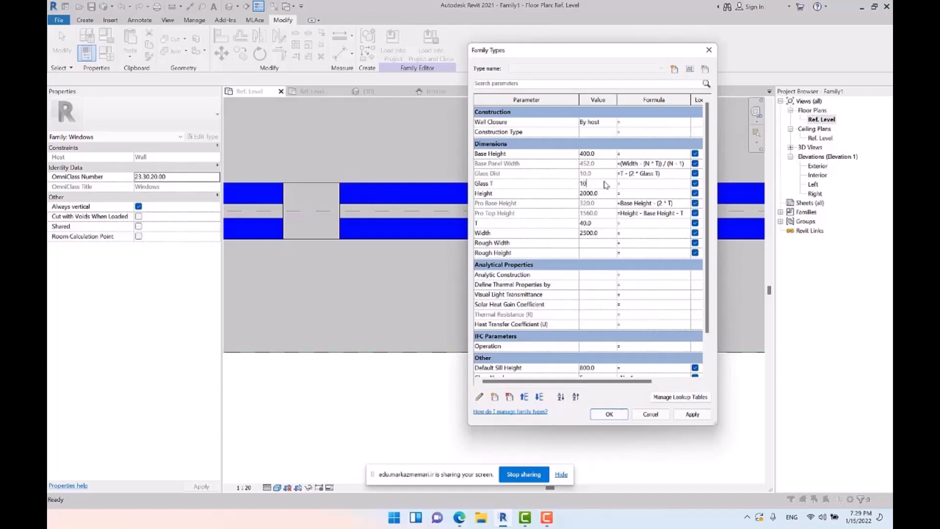
key("Tab")
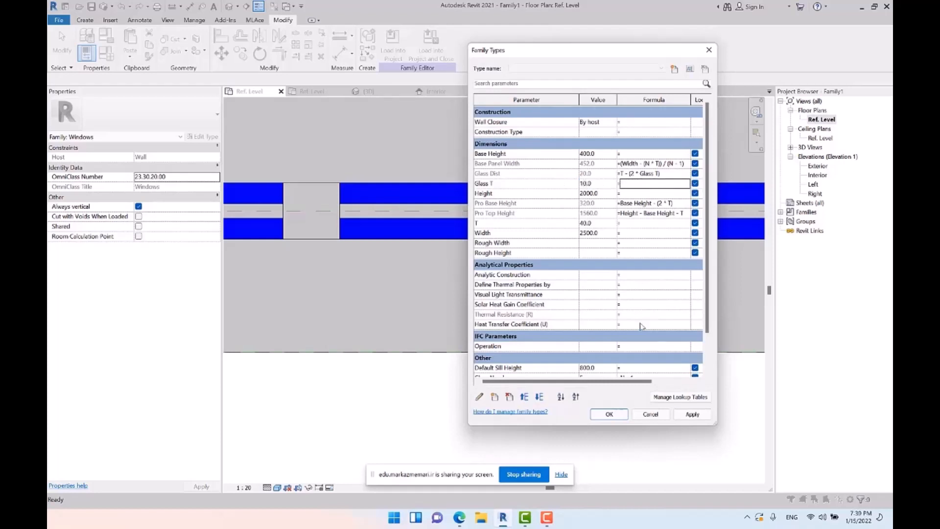
left_click(693, 414)
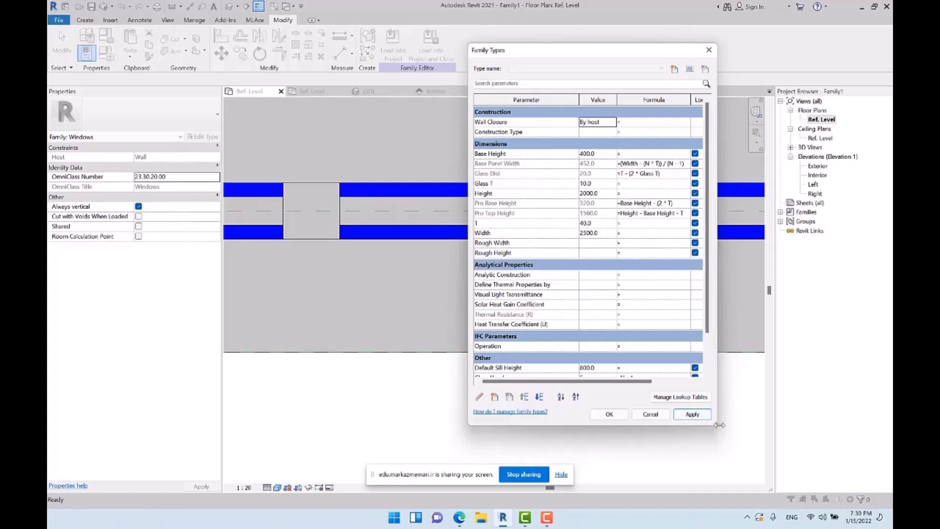
Set the frame thickness parameter T to 70, apply it to the window family, and close the family types
left_click(602, 223)
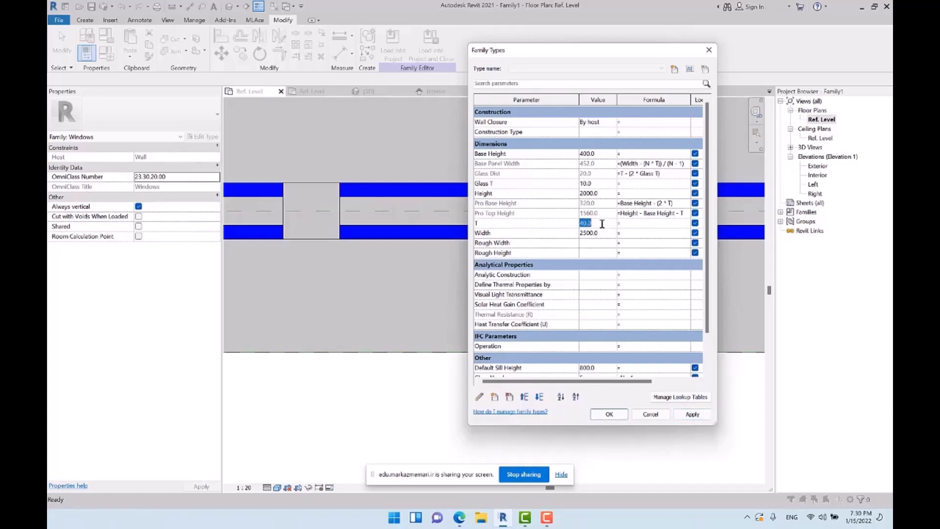
type("70")
key("Tab")
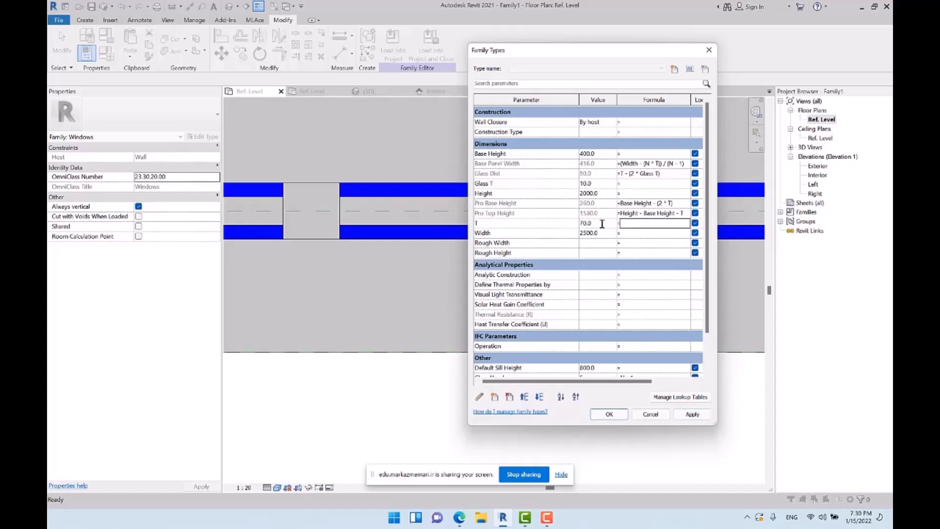
left_click(691, 414)
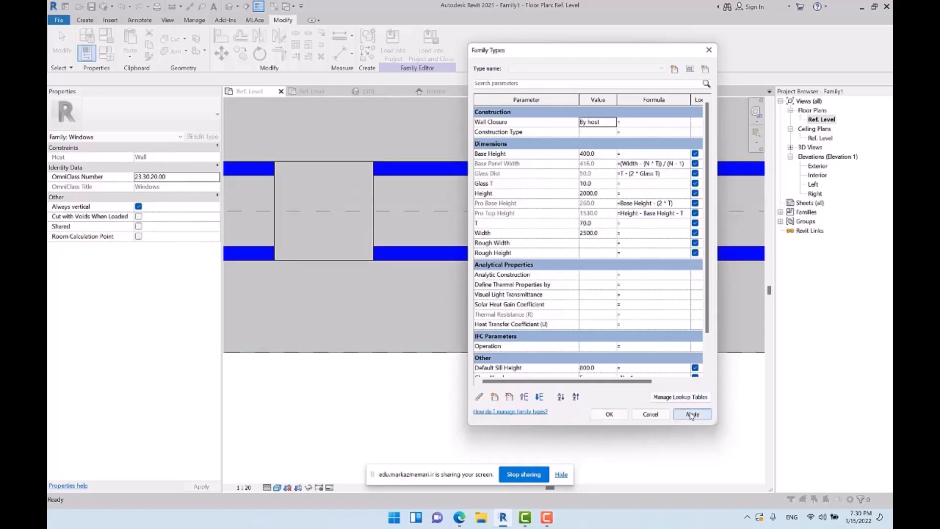
left_click(609, 414)
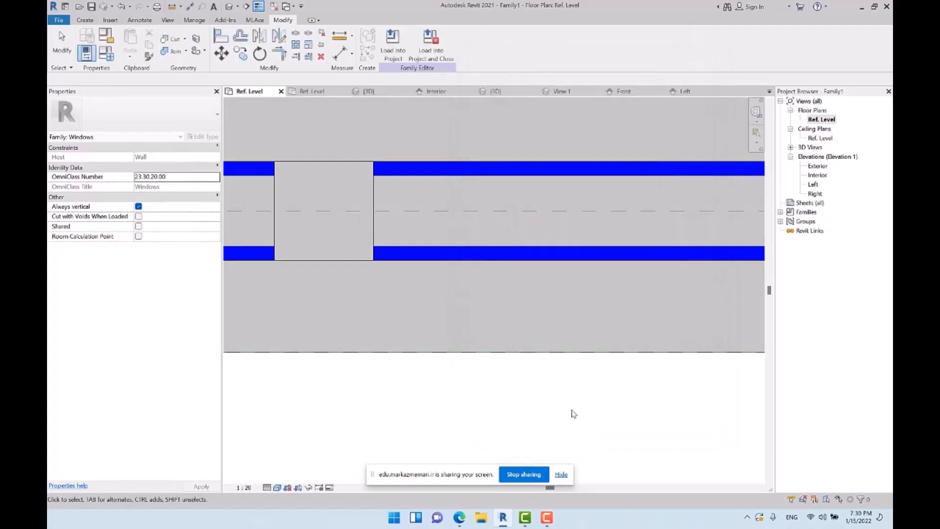
From the window's 3D view, open a Base glass panel's family for editing and show both panes in a 3D view
left_click(492, 91)
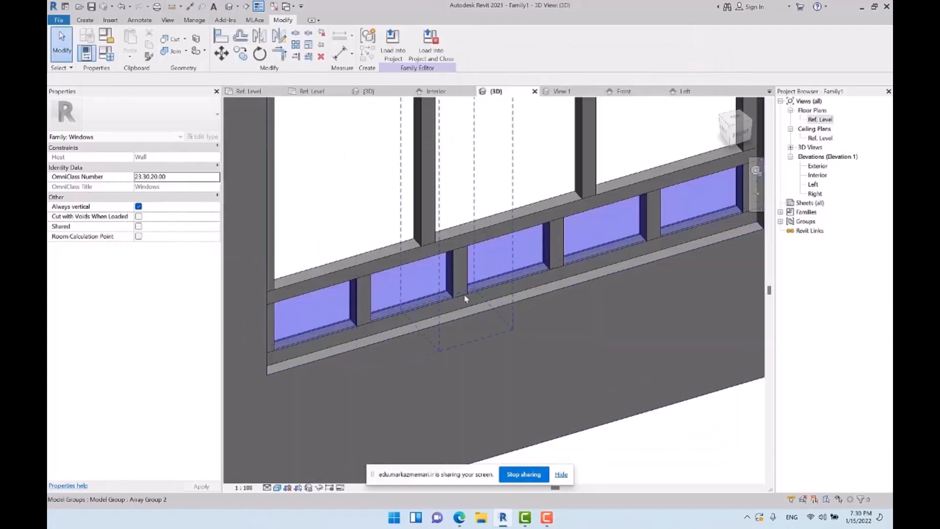
scroll(539, 254, "up", 3)
middle_click_drag(539, 255, 540, 249, "shift")
scroll(527, 350, "up", 7)
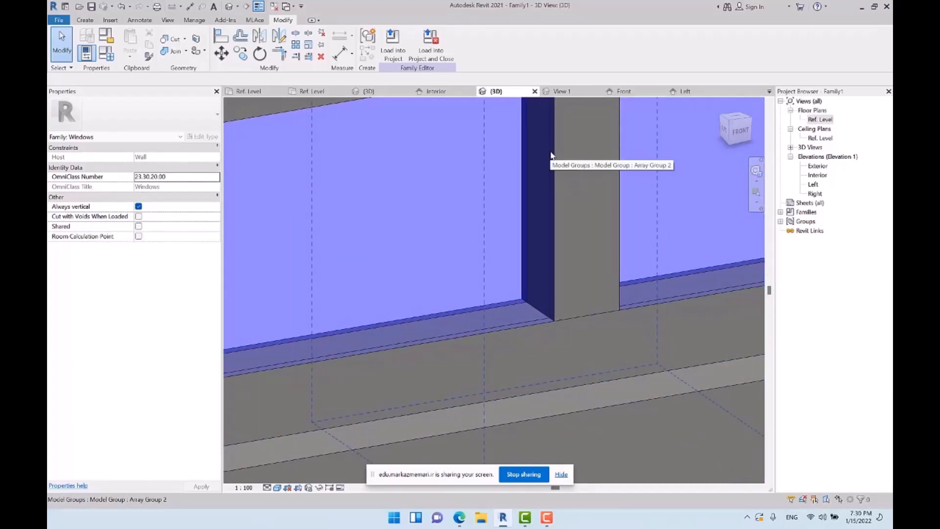
left_click(472, 193)
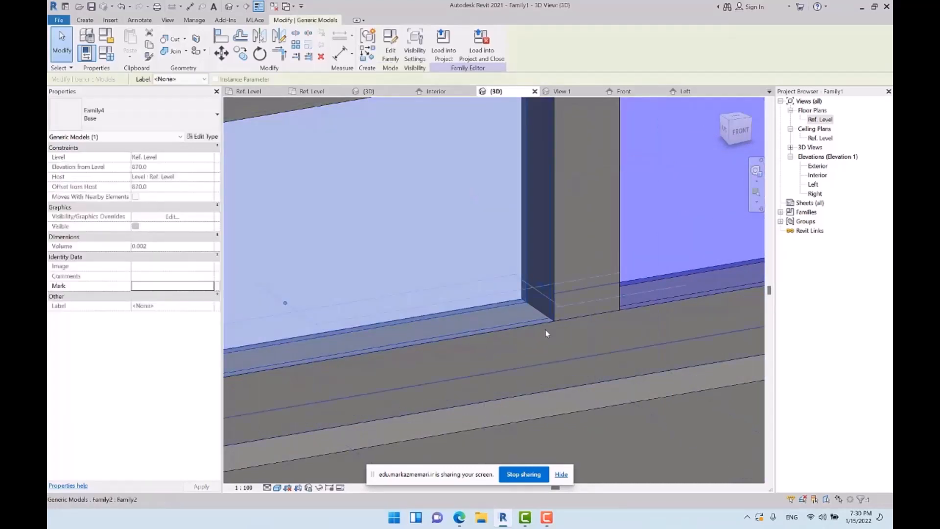
scroll(547, 334, "down", 3)
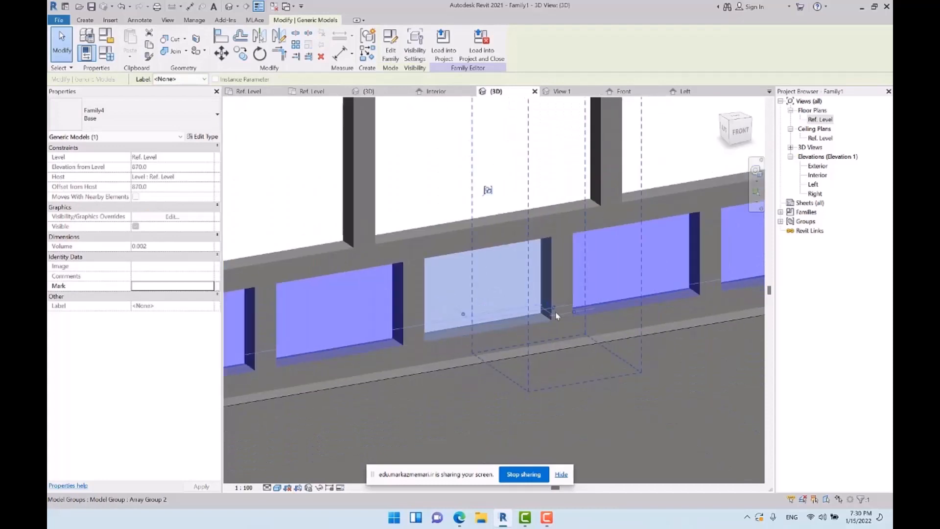
left_click(397, 51)
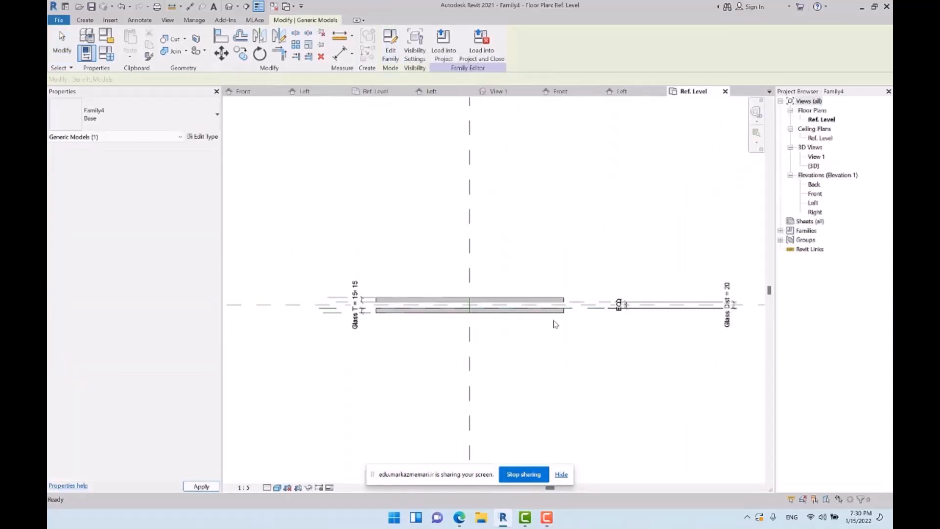
left_click(229, 7)
middle_click_drag(622, 302, 513, 135, "shift")
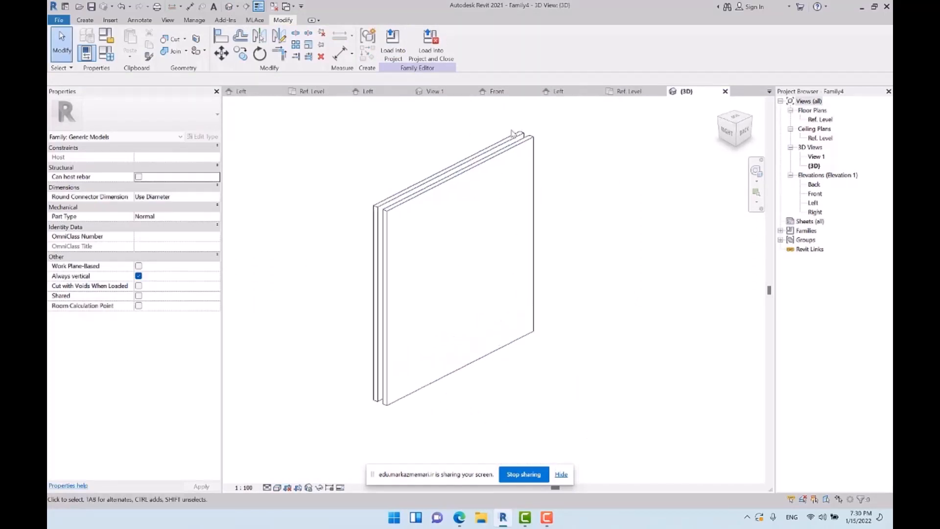
scroll(512, 135, "up", 3)
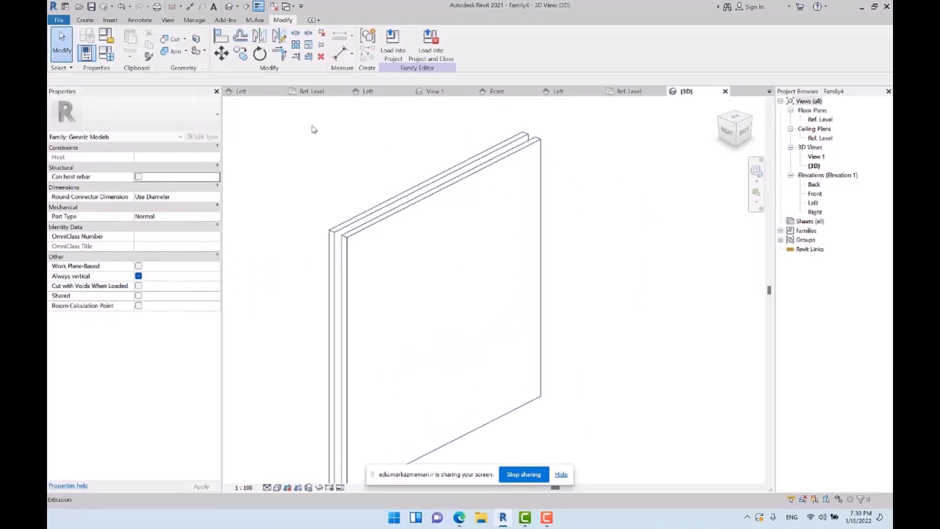
Start a sweep and define its path by picking the perimeter edges of one pane's inner face, then finish the path
left_click(85, 20)
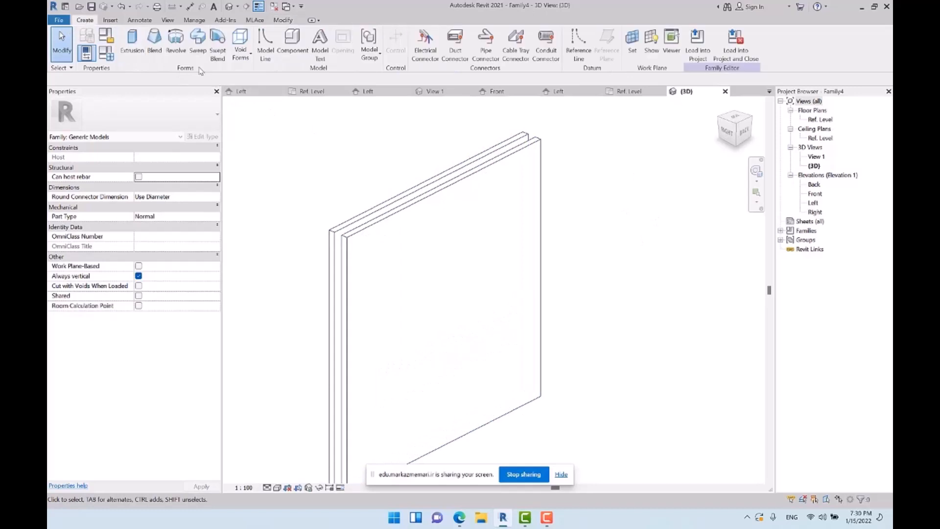
left_click(198, 40)
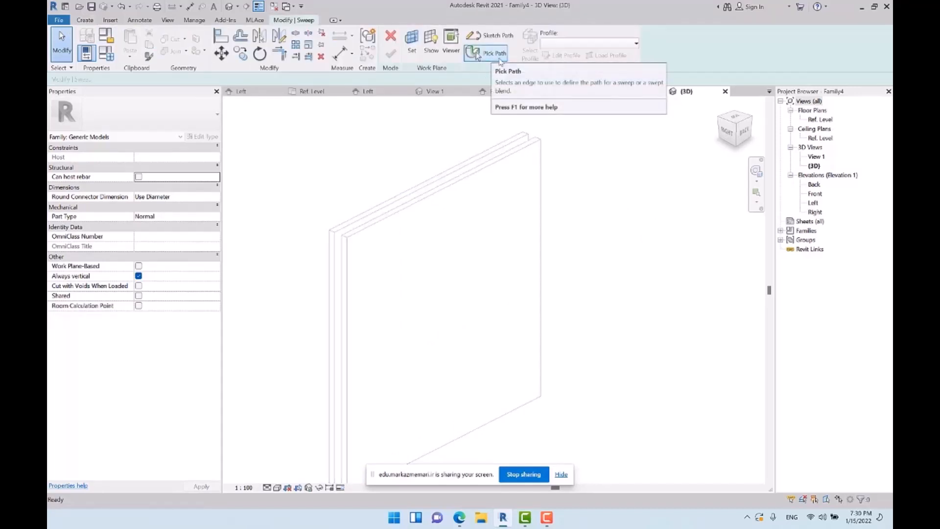
left_click(500, 60)
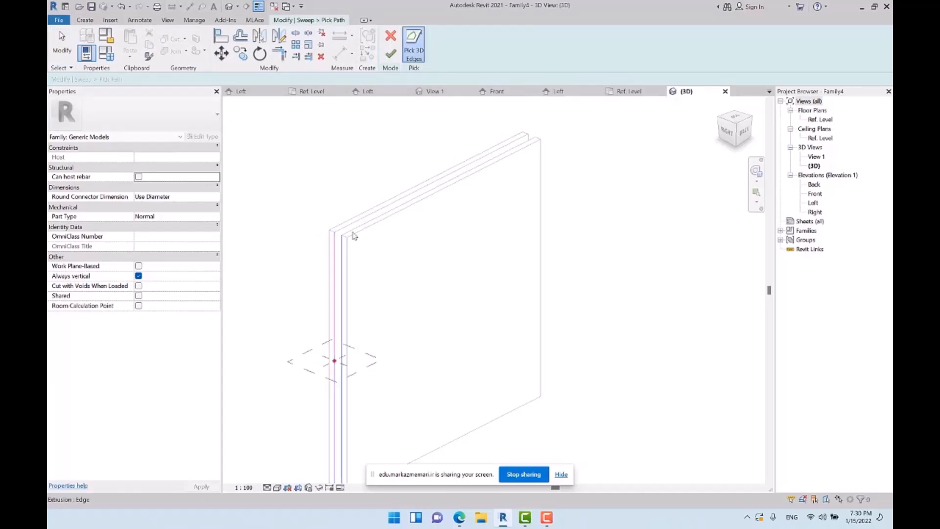
middle_click_drag(361, 227, 433, 228, "shift")
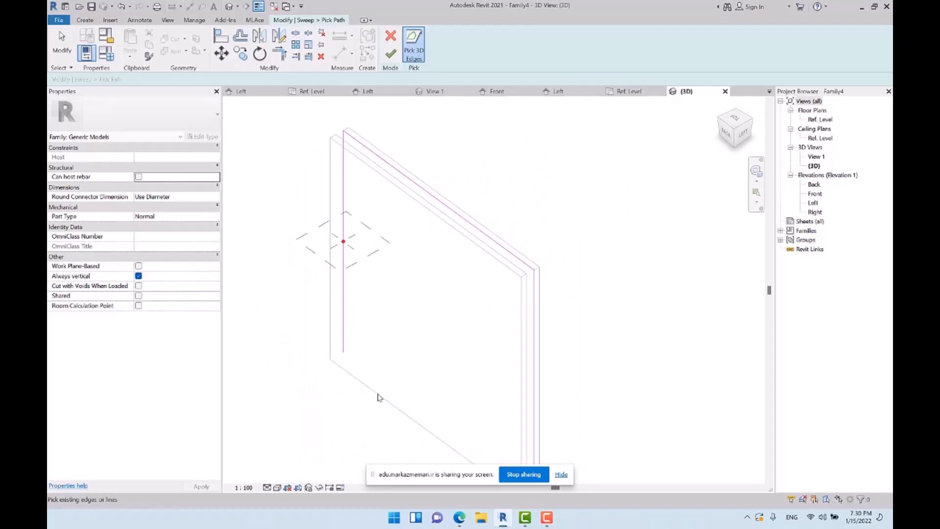
middle_click_drag(378, 397, 631, 230, "shift")
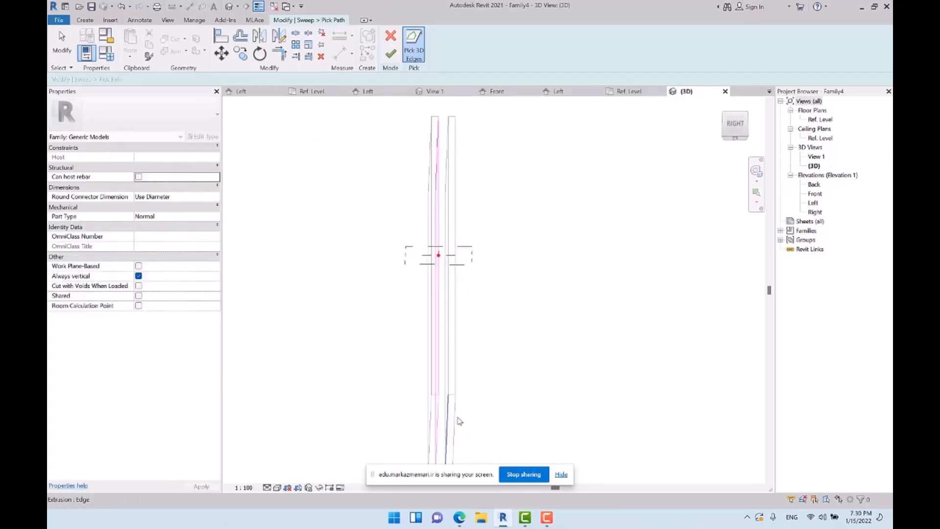
middle_click_drag(459, 421, 445, 327, "shift")
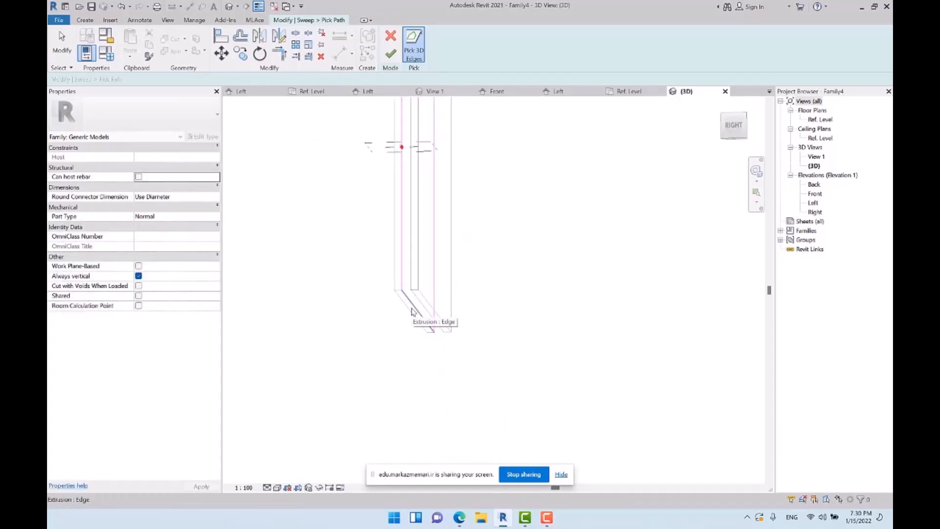
left_click(413, 306)
middle_click_drag(505, 190, 481, 241, "shift")
left_click(387, 56)
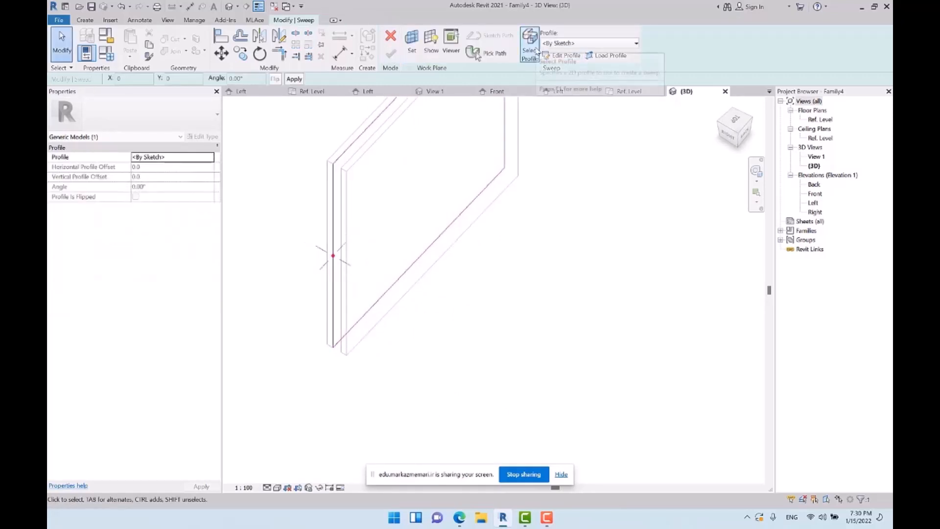
In the Ref. Level plan, sketch the sweep profile as a rectangle about 10.5 by 20 mm in the gap at the panes' edge
left_click(563, 55)
scroll(334, 259, "up", 2)
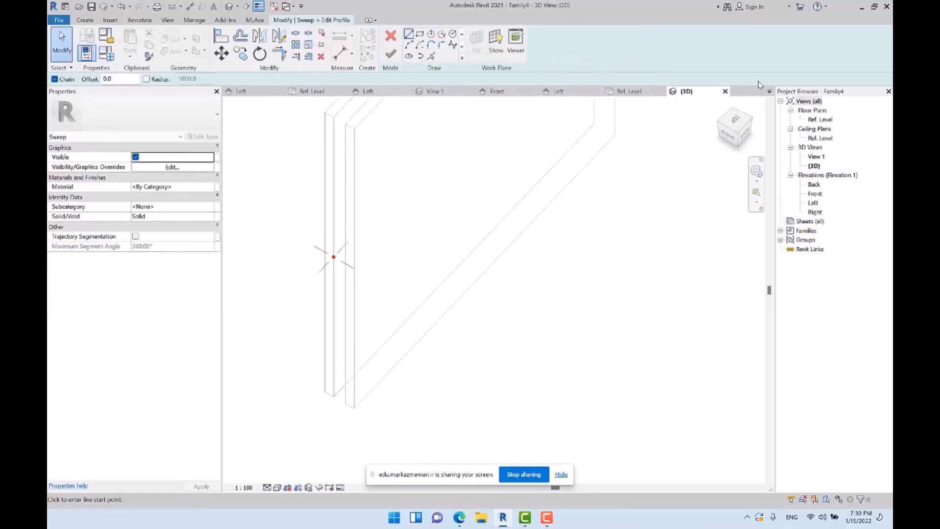
left_click(819, 120)
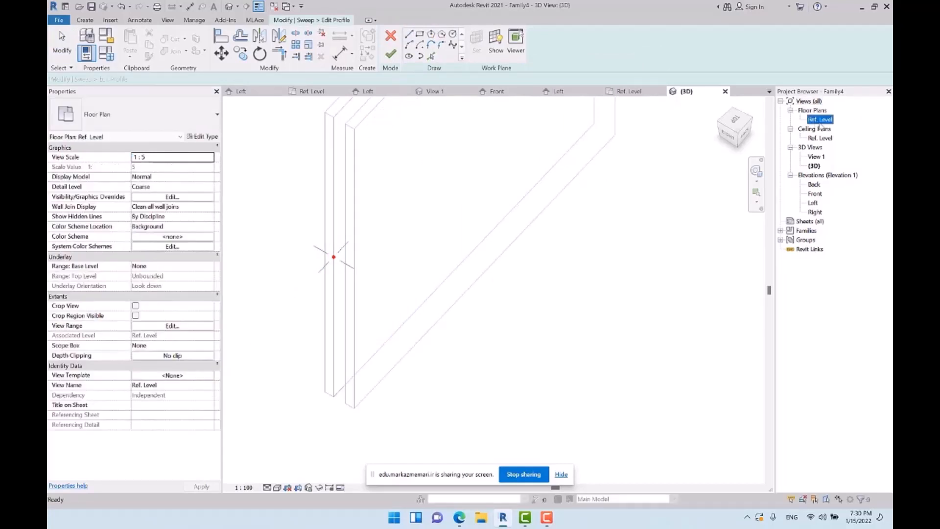
double_click(820, 119)
scroll(616, 311, "up", 4)
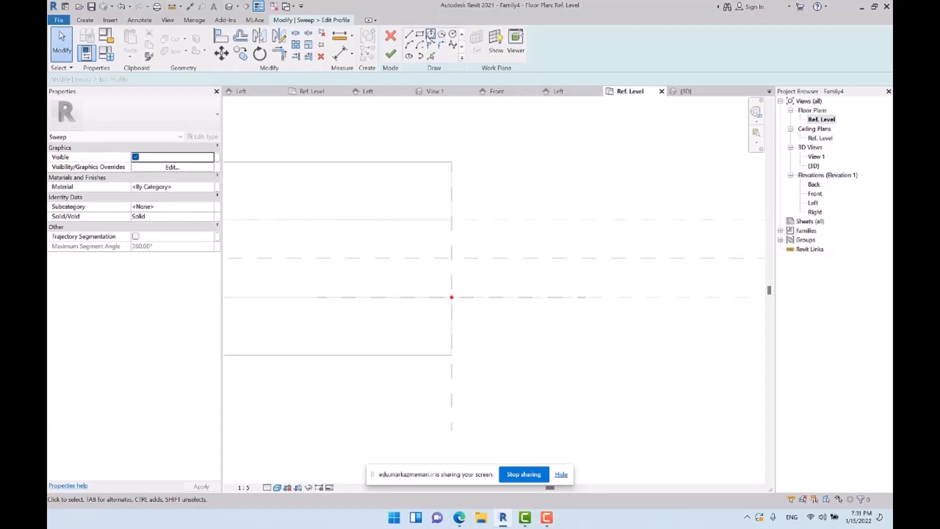
left_click(451, 297)
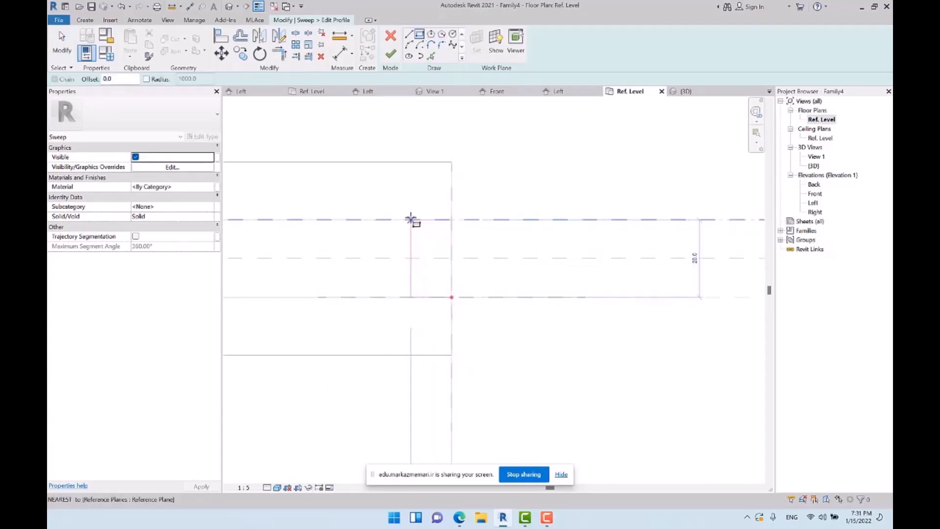
left_click(432, 203)
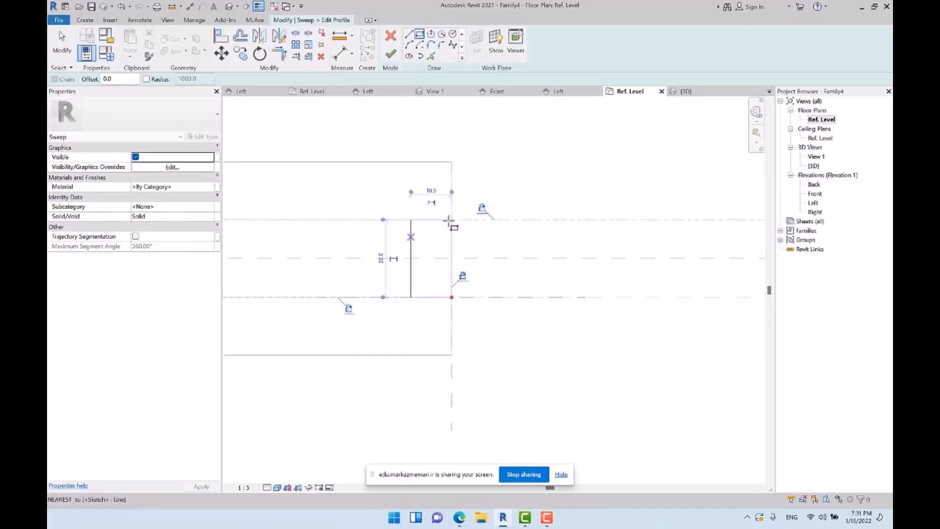
Finish the profile sketch, complete the spacer sweep between the panes, and check the solid in the 3D view
left_click(391, 54)
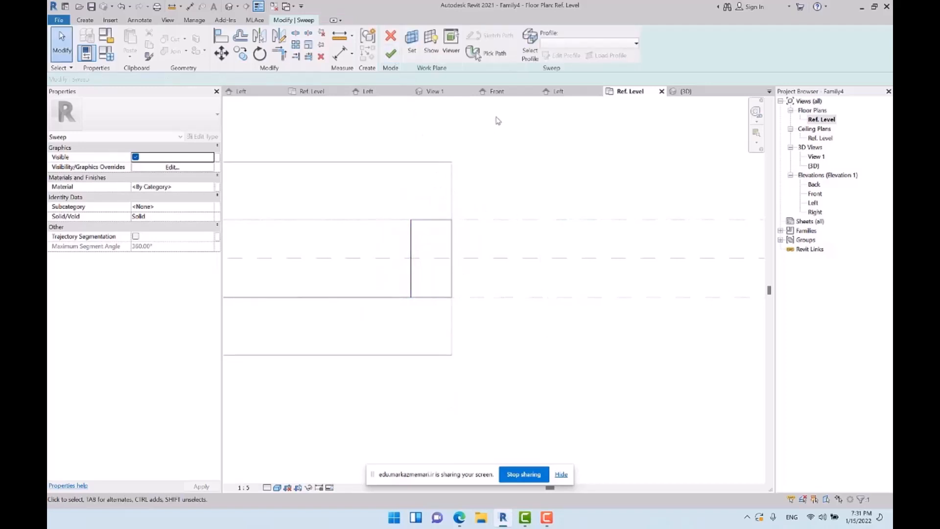
left_click(391, 53)
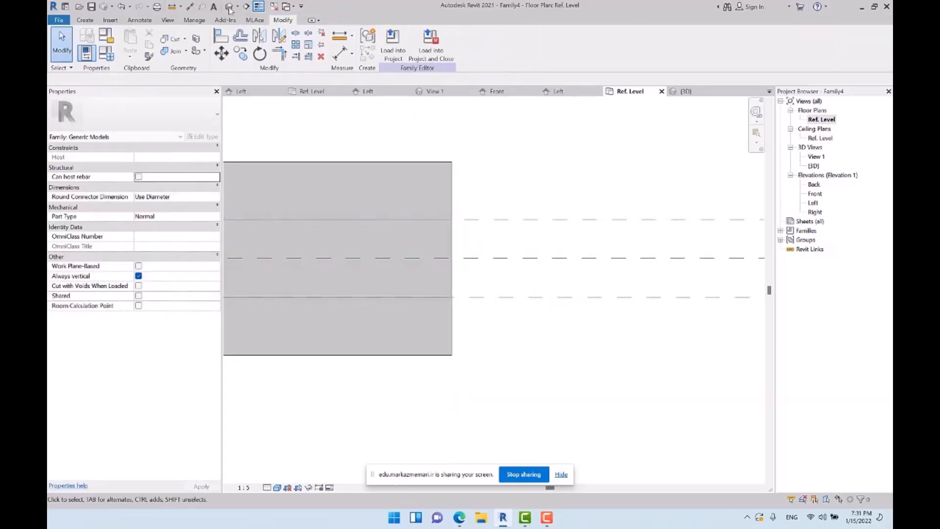
left_click(229, 7)
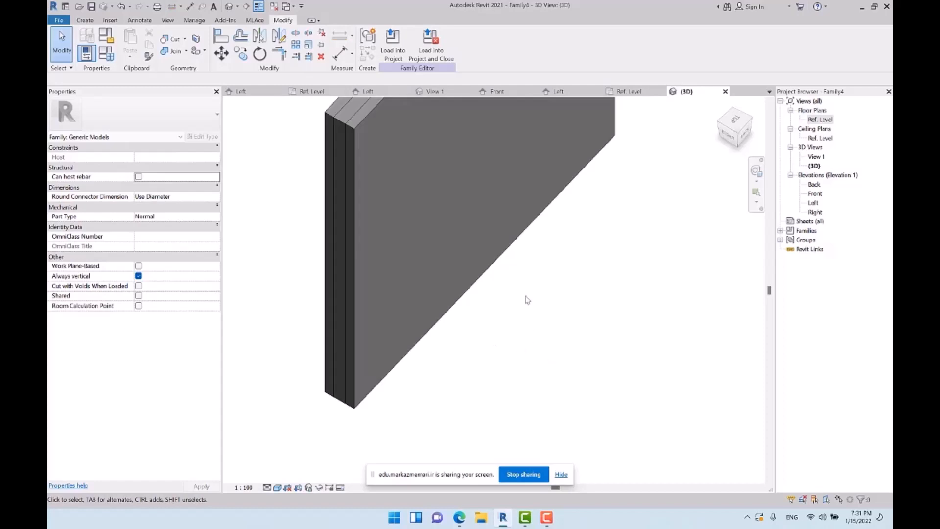
middle_click_drag(552, 223, 511, 267)
scroll(397, 247, "down", 2)
left_click(446, 251)
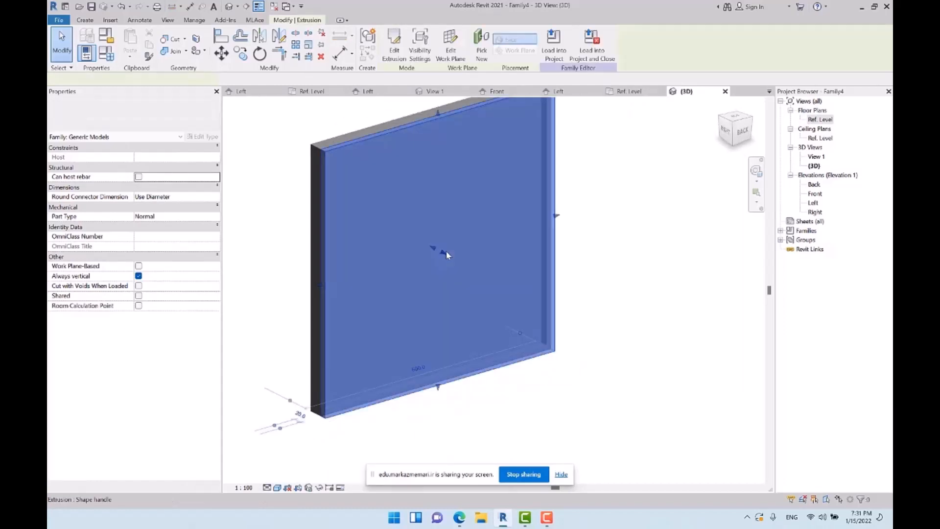
middle_click_drag(649, 257, 676, 284, "shift")
left_click(676, 284)
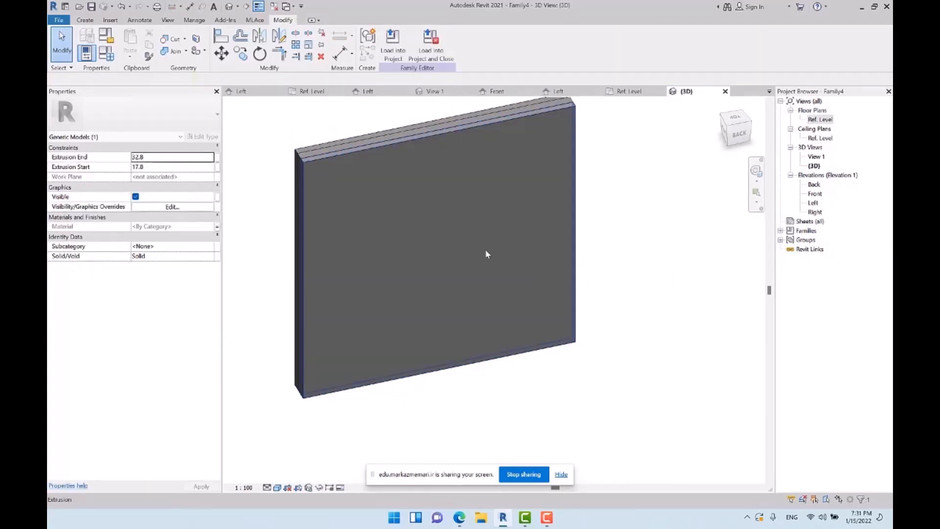
middle_click_drag(486, 251, 538, 257, "shift")
Set the Glass Dist parameter to 100 in the family types and load the glass panel family into Family1
left_click(106, 53)
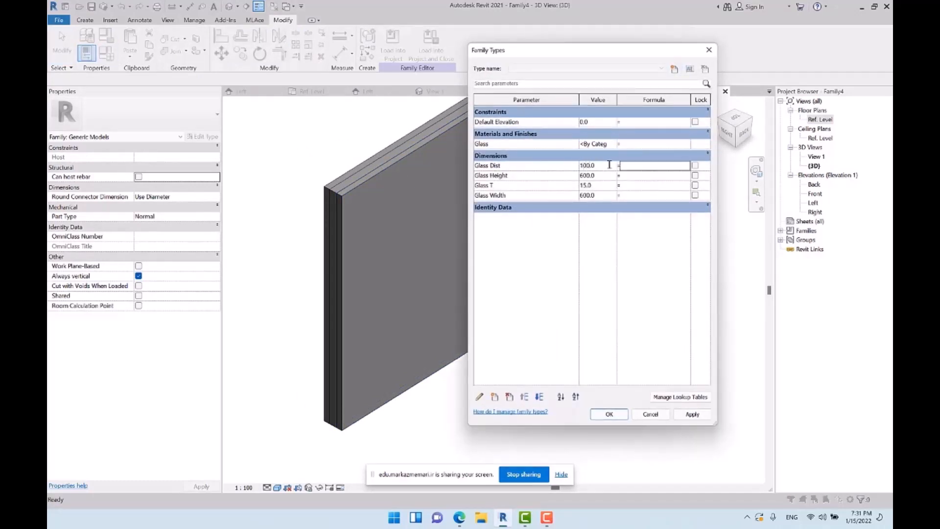
left_click(609, 414)
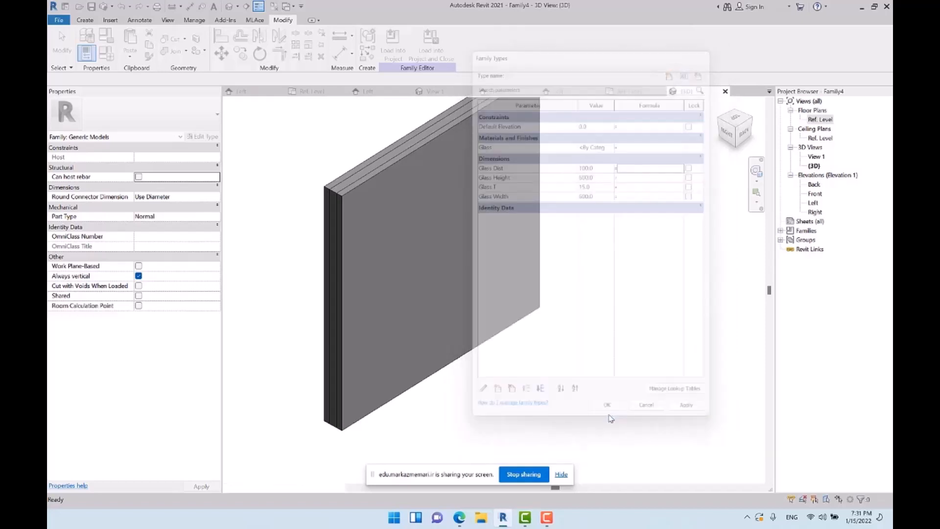
left_click(397, 49)
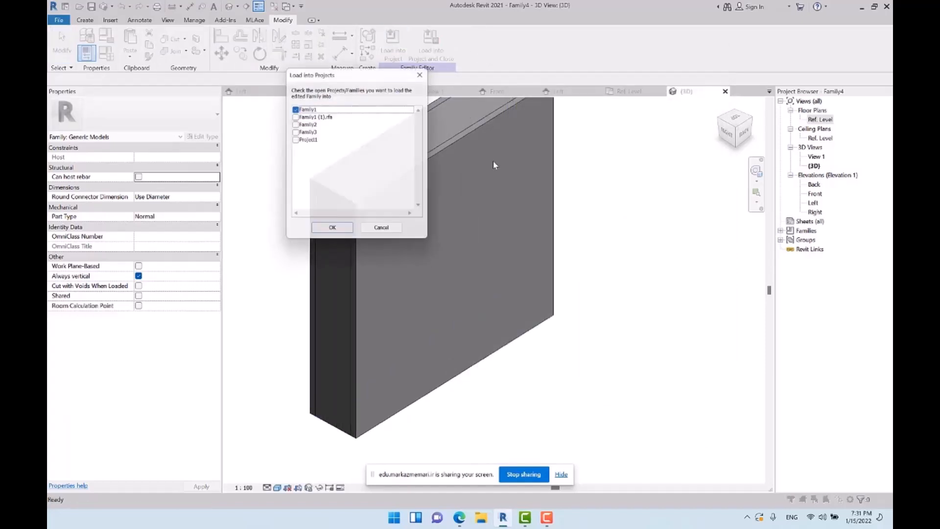
left_click(352, 232)
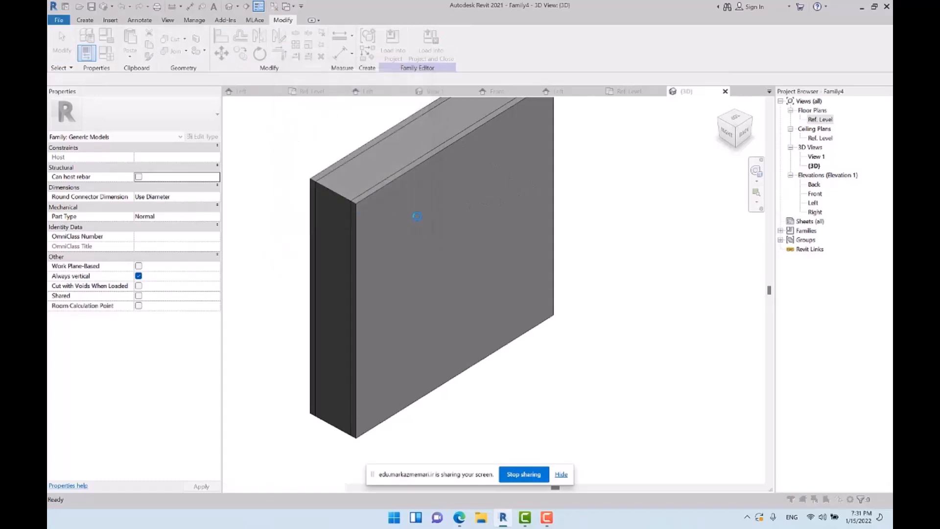
left_click(440, 226)
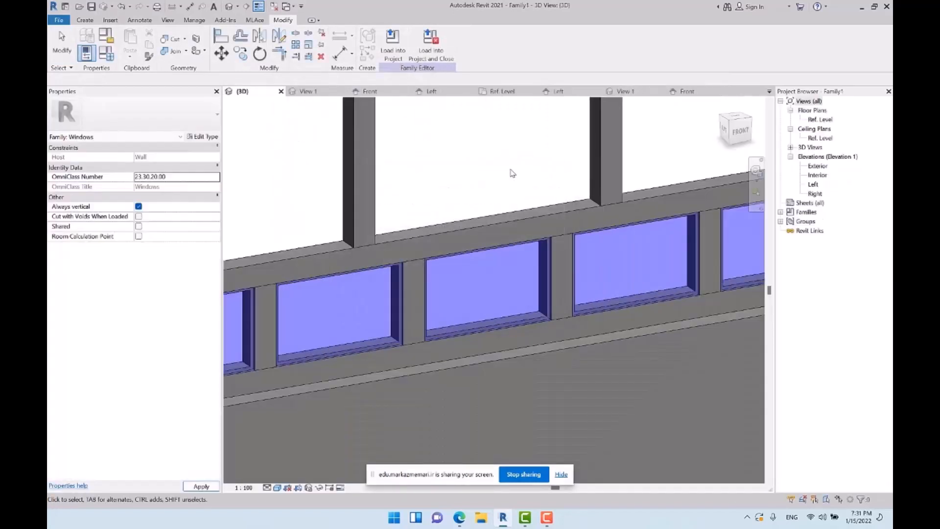
Examine the reloaded glass panels and their spacers in the window's lower row from several angles in 3D
middle_click_drag(509, 159, 542, 248, "shift")
scroll(490, 419, "up", 2)
middle_click_drag(490, 419, 478, 346)
scroll(478, 346, "up", 2)
middle_click_drag(637, 313, 596, 319, "shift")
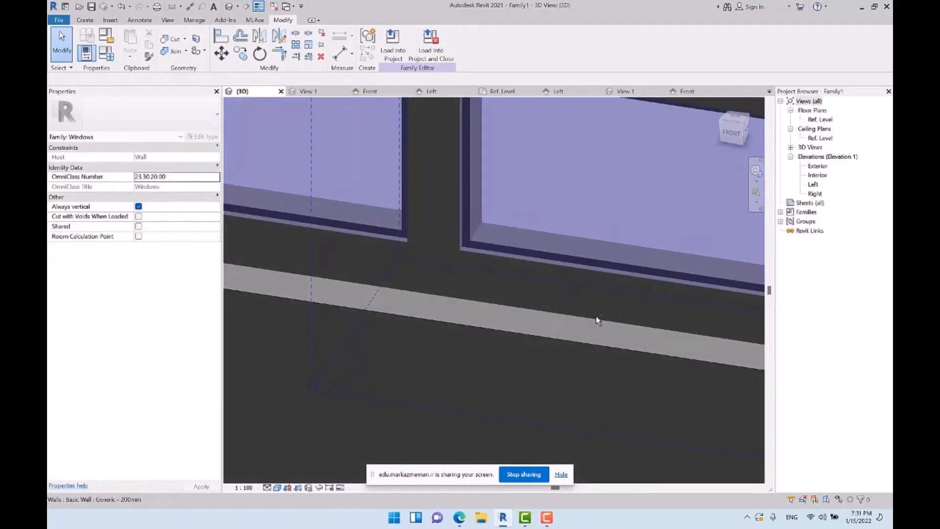
middle_click_drag(472, 239, 451, 277)
scroll(451, 277, "up", 2)
scroll(396, 337, "down", 3)
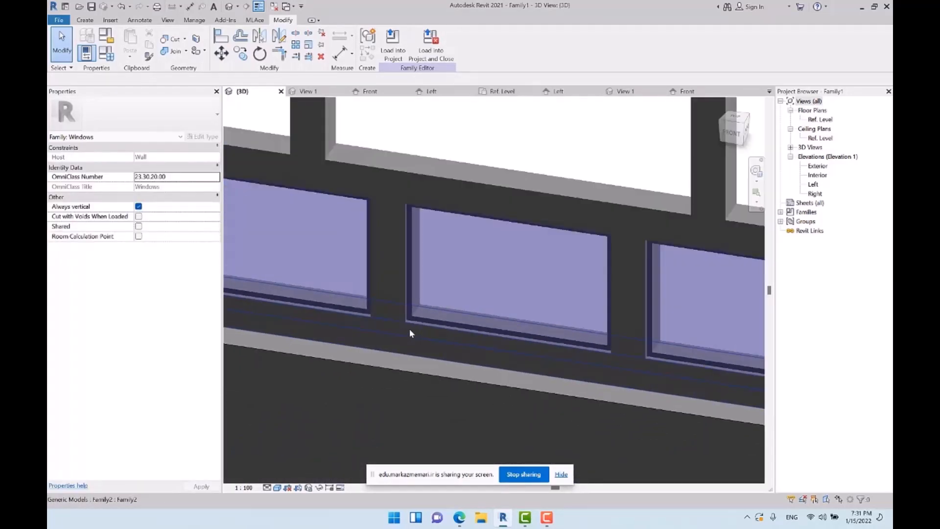
middle_click_drag(483, 345, 489, 302, "shift")
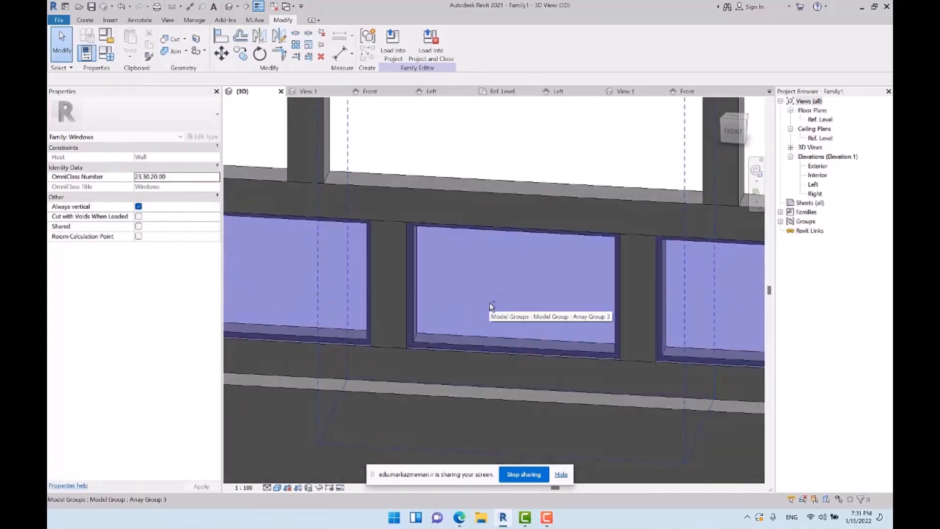
scroll(491, 250, "down", 2)
middle_click_drag(491, 250, 668, 313, "shift")
Set the window family's Ref. Level plan to the Shaded visual style and return to the 3D view of the whole window
double_click(819, 119)
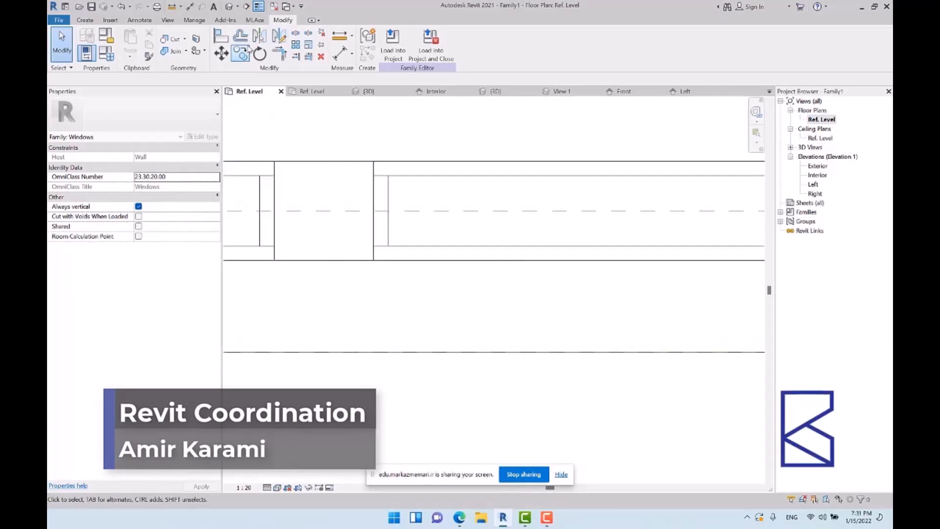
key("s")
key("d")
left_click(230, 8)
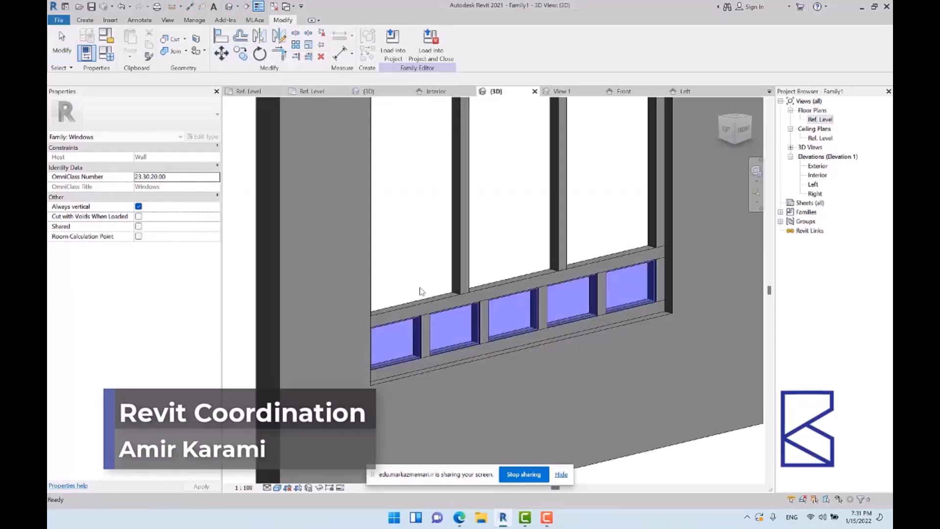
scroll(490, 382, "down", 3)
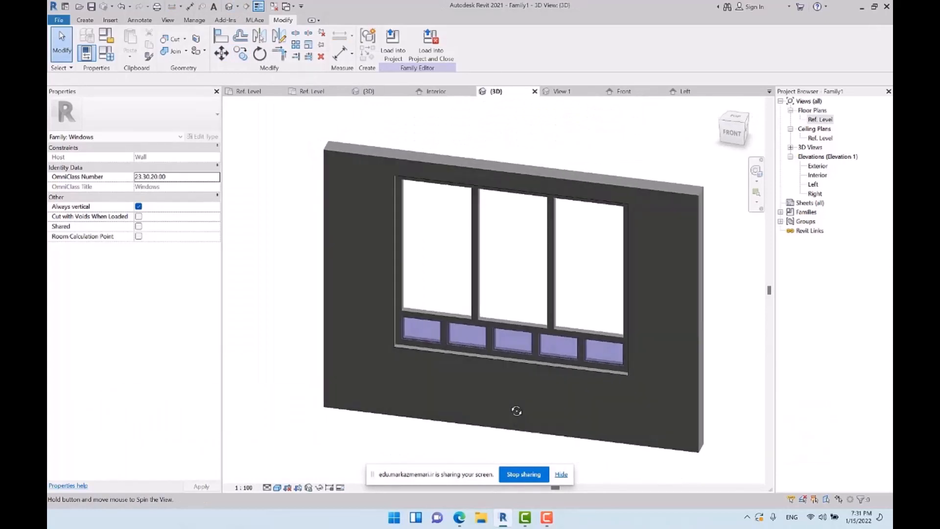